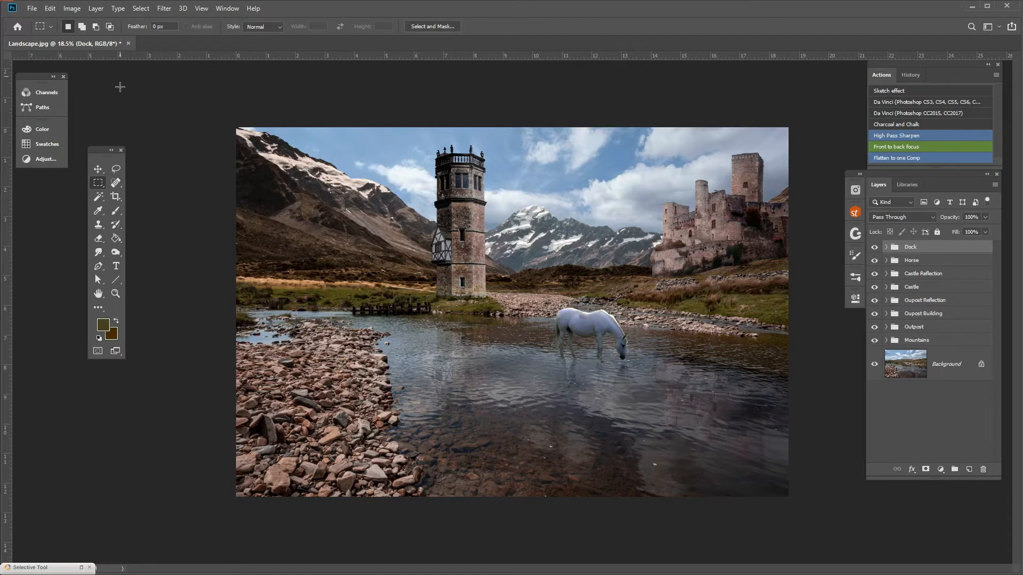
Step: Switch to Adobe Bridge and open Stratford Upon Avon-August 16, 2014-14.DNG from Buildings & Elements in Photoshop, keeping the raw settings
key(alt+Tab)
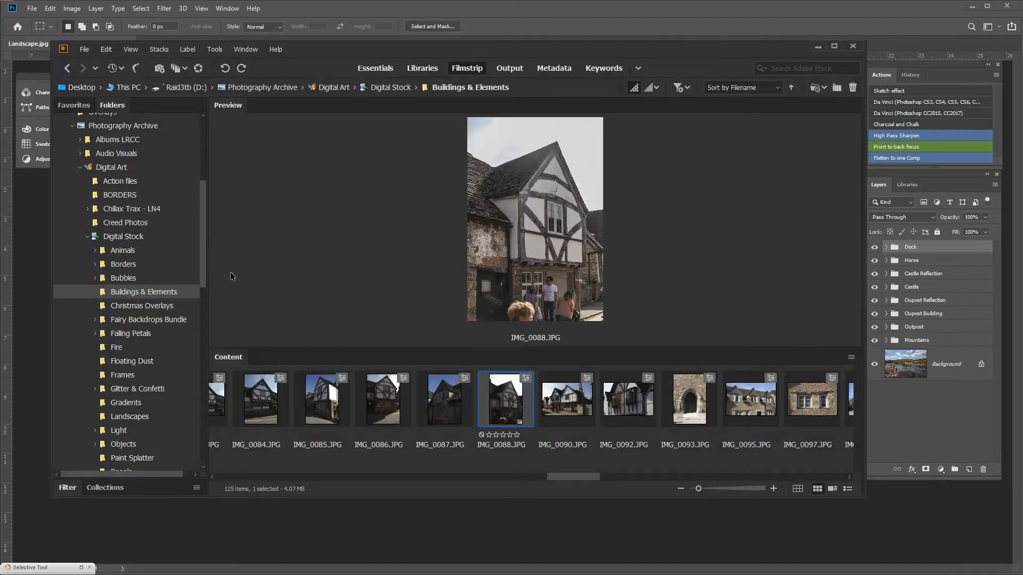
drag(581, 480, 739, 486)
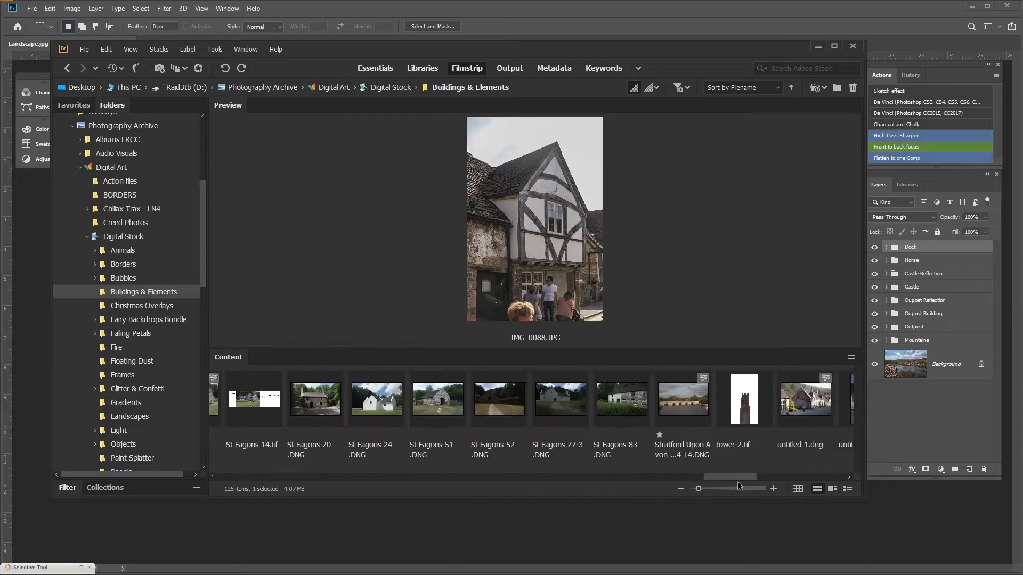
double_click(693, 417)
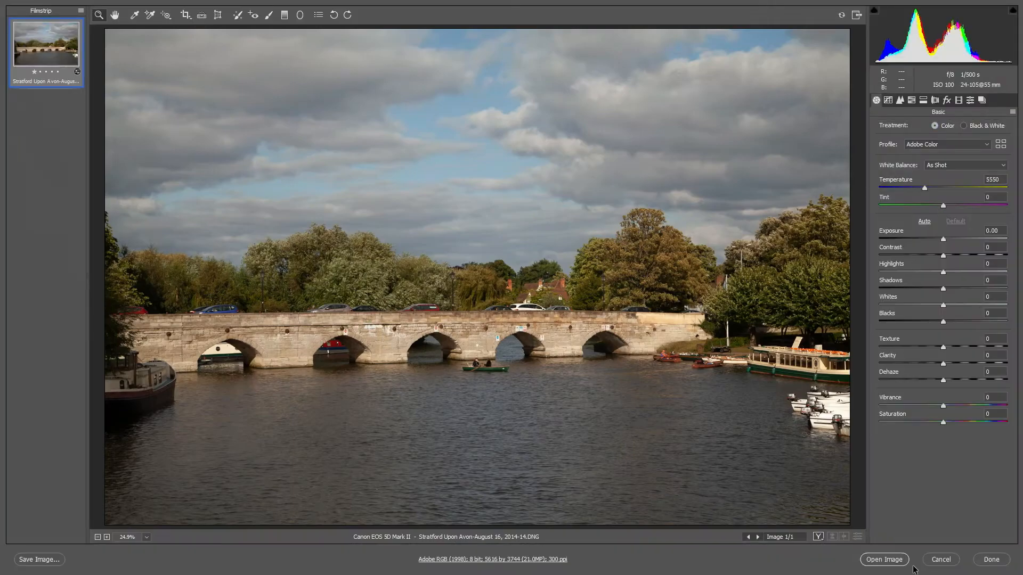
click(885, 559)
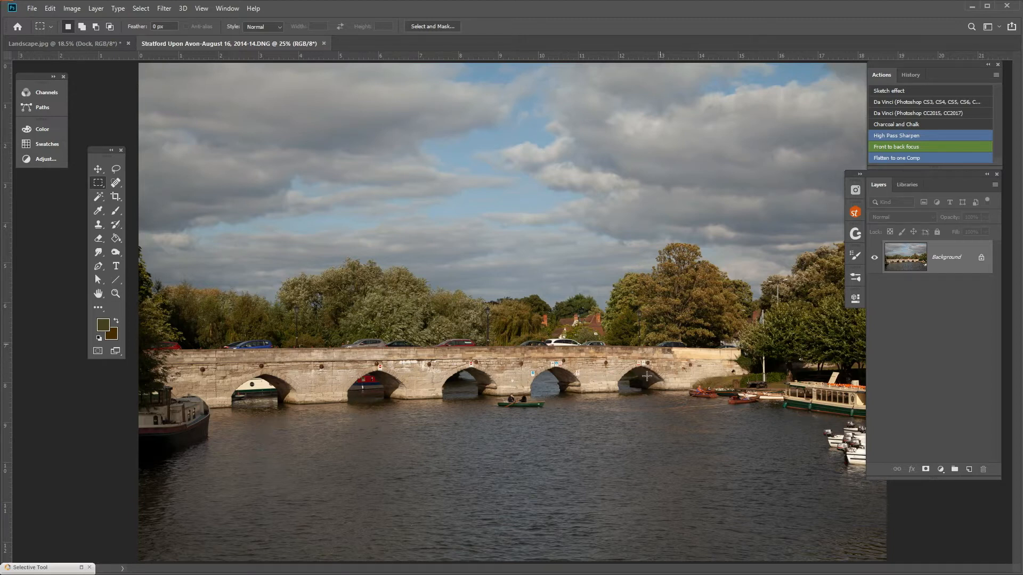
Step: Start a Pen tool path at the waterline left of the first arch and run it straight up to the parapet's top edge
scroll(512, 392, down, 3)
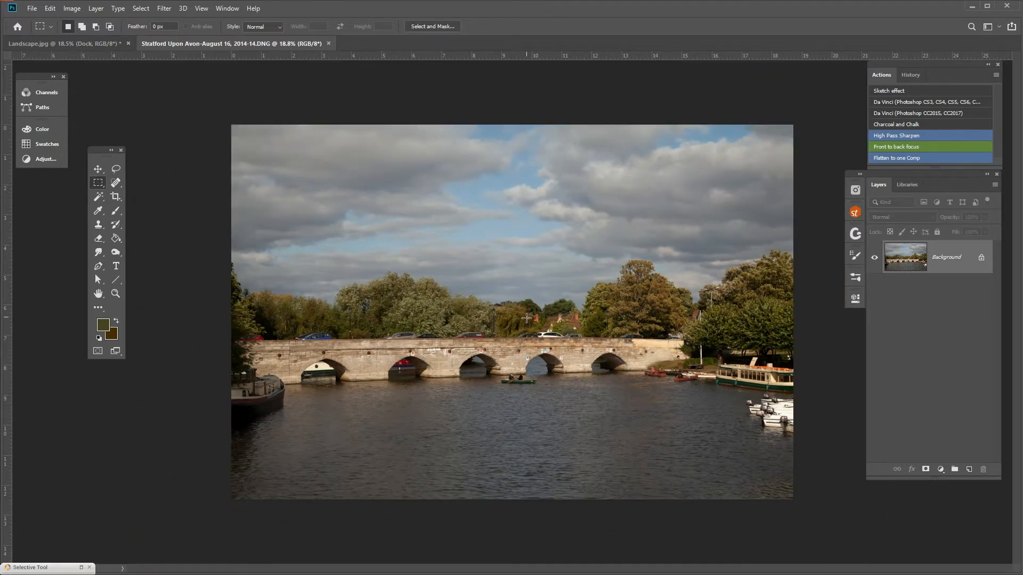
scroll(456, 298, up, 1)
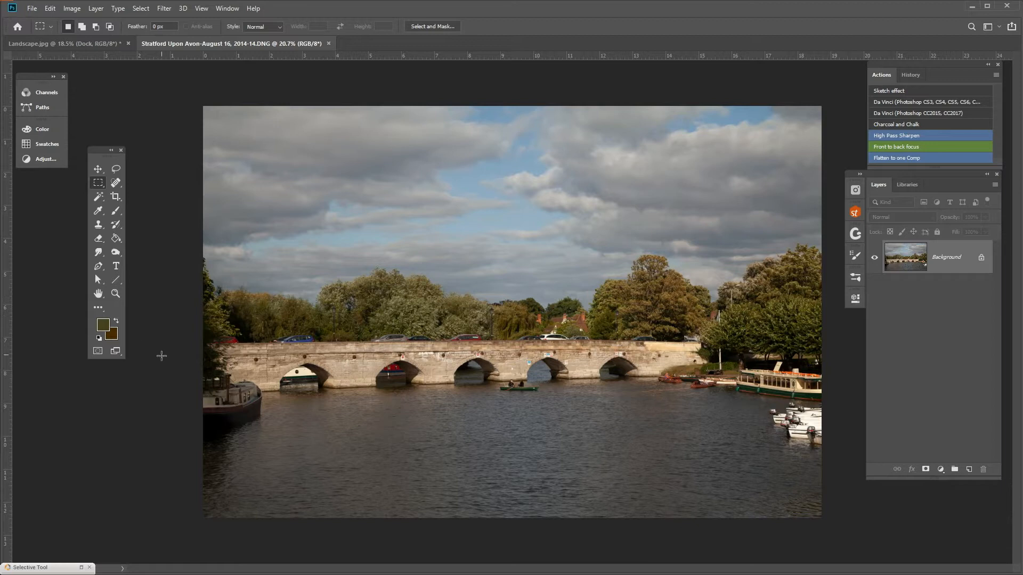
click(99, 266)
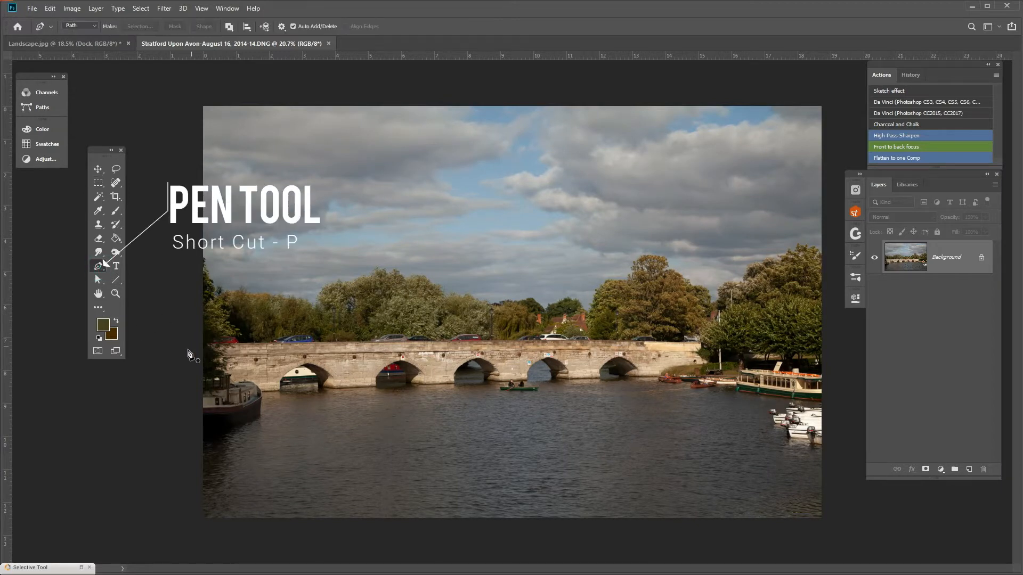
scroll(186, 346, up, 7)
scroll(181, 333, up, 5)
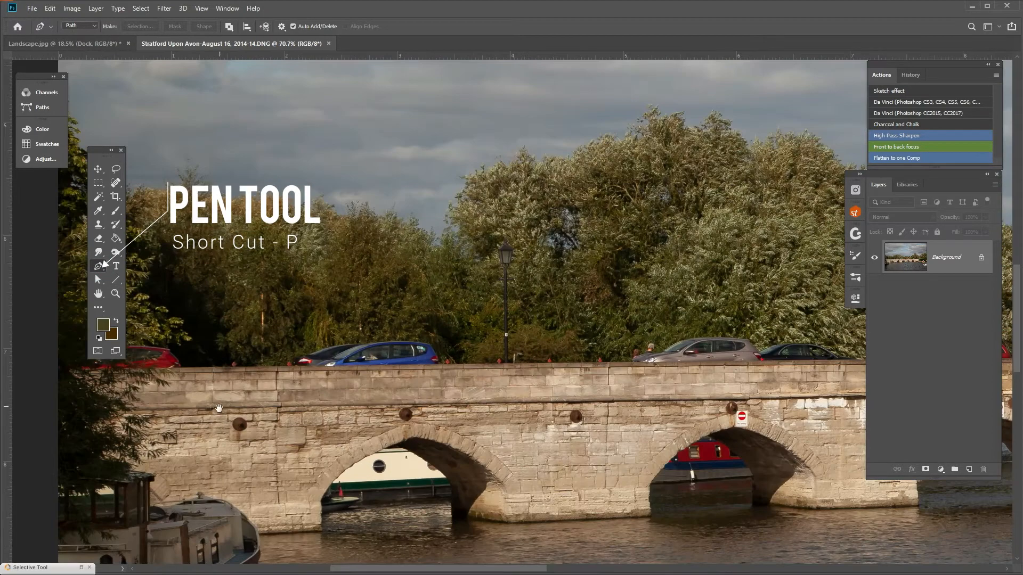
drag(217, 410, 297, 337)
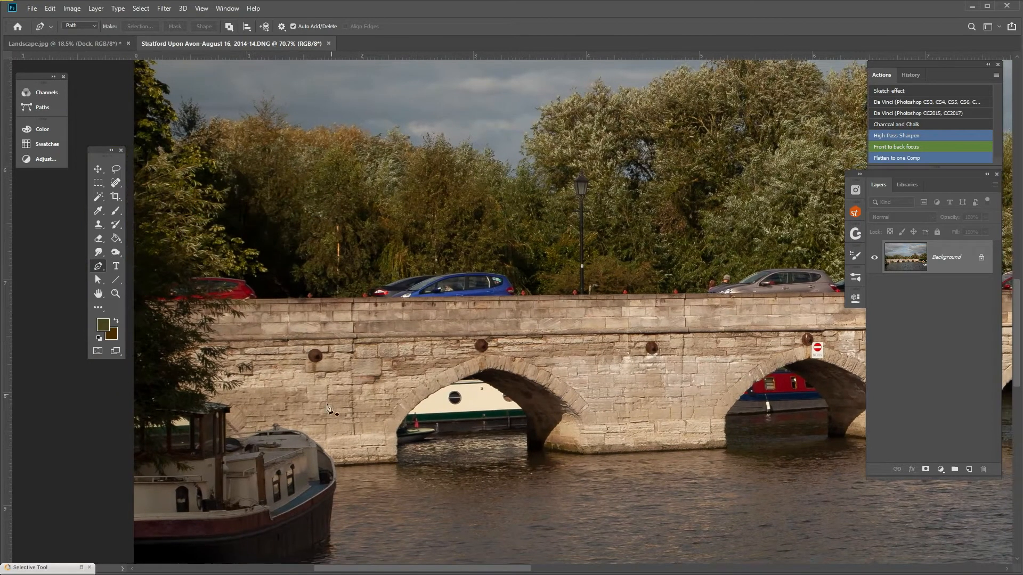
click(356, 466)
click(355, 302)
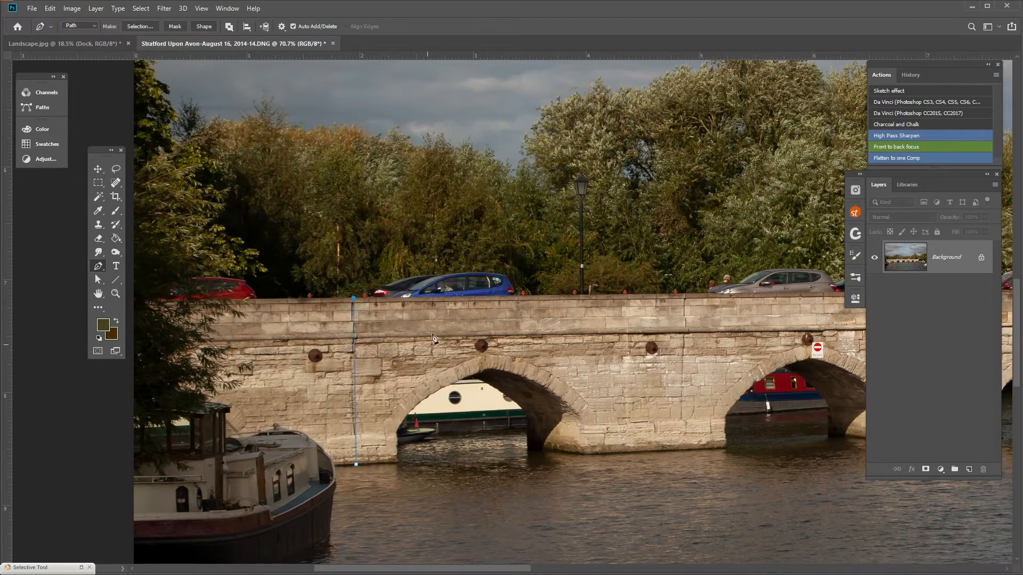
Step: Trace the path along the parapet's top edge, past the blue, grey and red cars, to just before the white car
scroll(410, 298, up, 3)
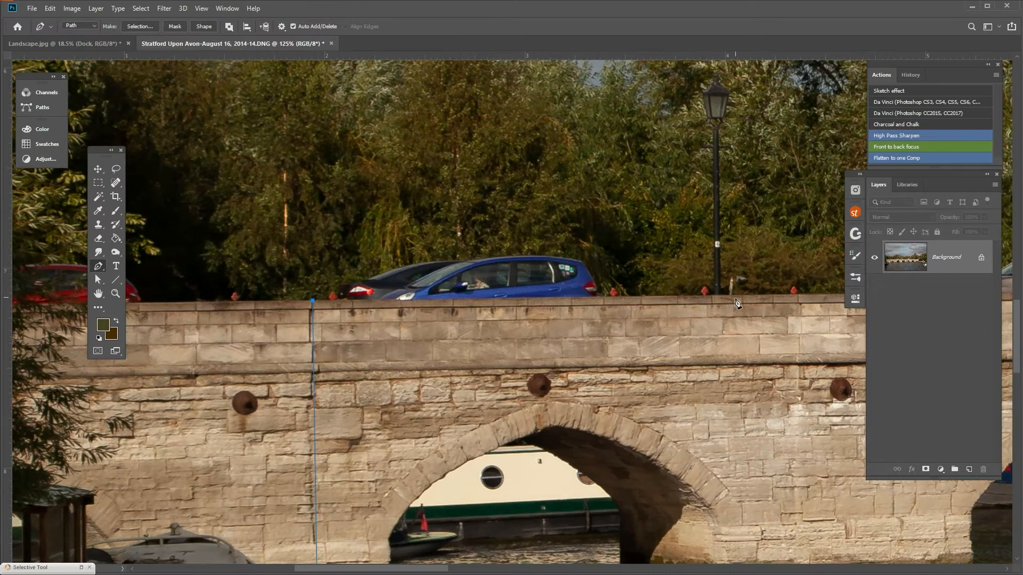
drag(737, 296, 804, 300)
drag(754, 369, 358, 388)
drag(208, 329, 506, 339)
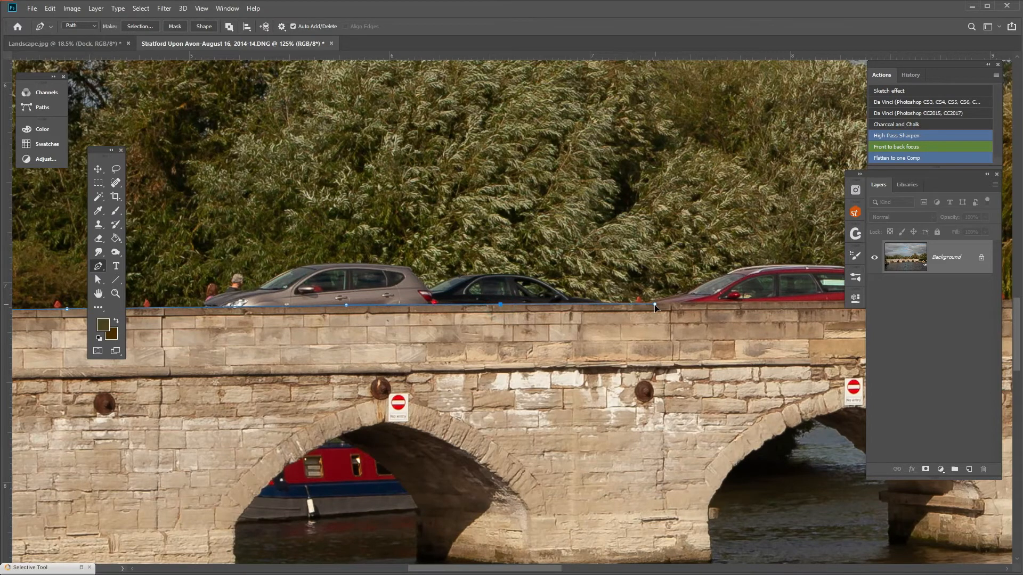
drag(695, 358, 312, 363)
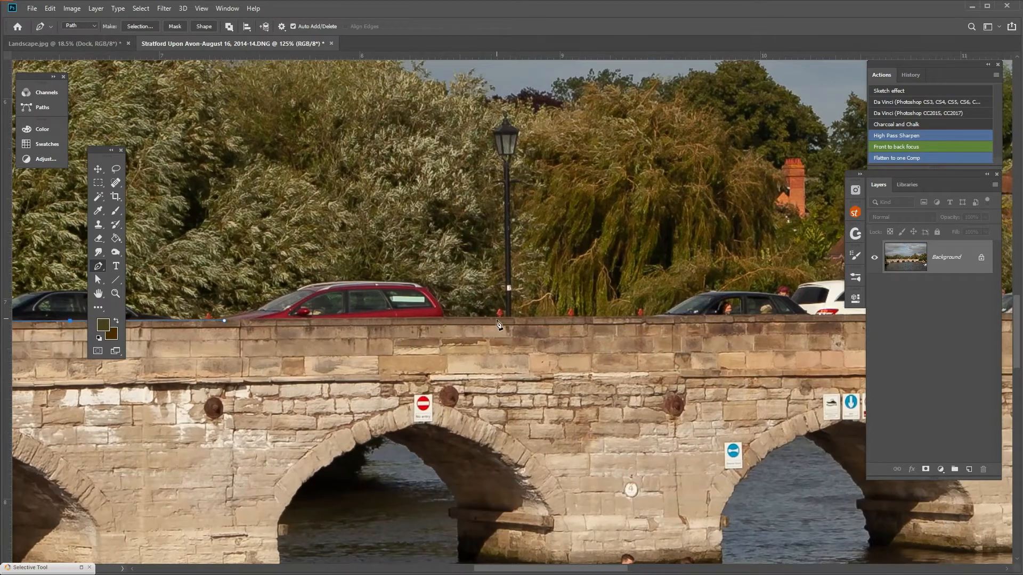
click(628, 318)
drag(634, 319, 410, 368)
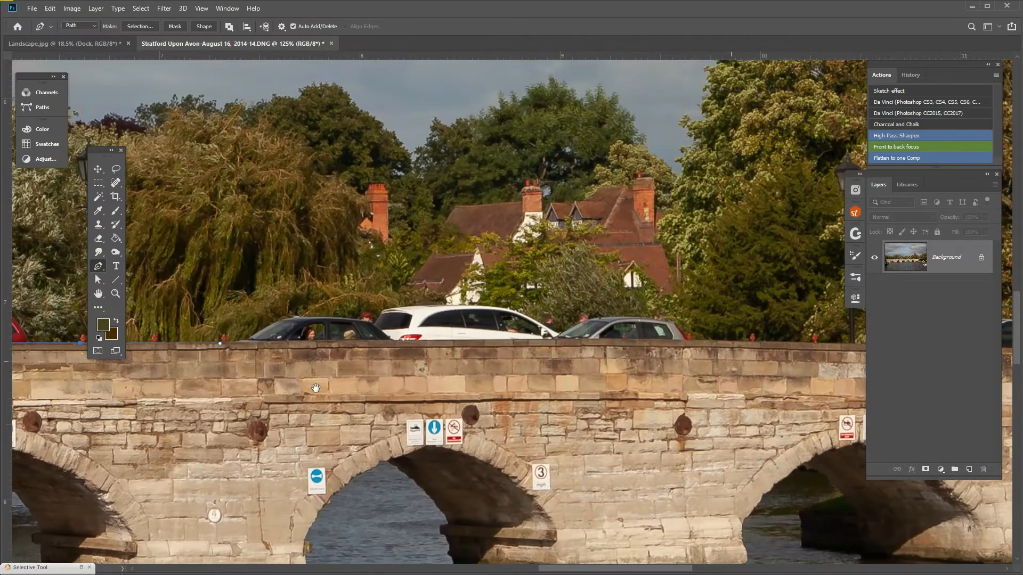
Step: Continue the path along the parapet's top edge to the upper corner at the bridge's far right end
click(438, 341)
drag(688, 369, 434, 380)
click(460, 353)
drag(577, 394, 378, 384)
click(427, 355)
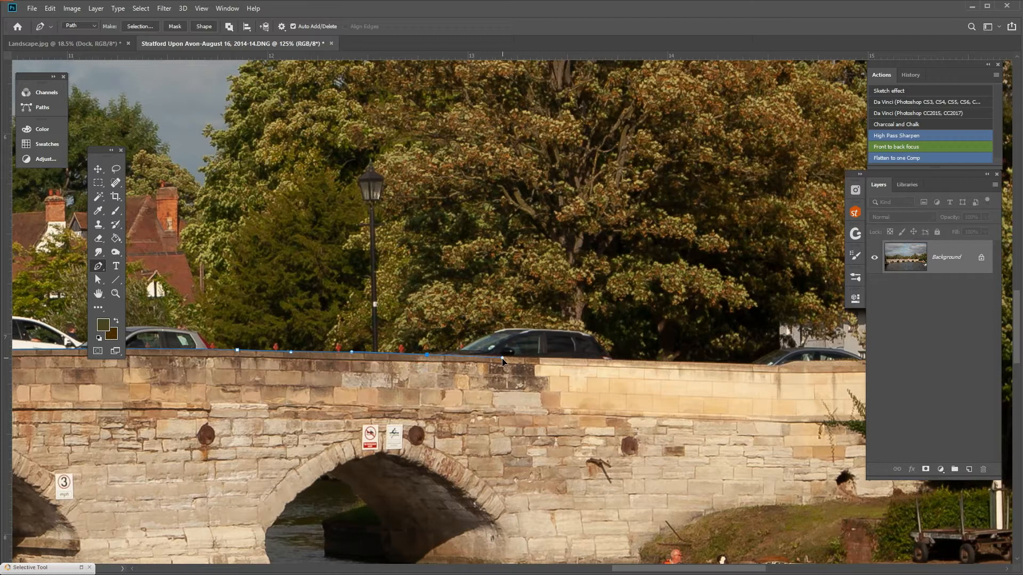
drag(577, 406, 379, 393)
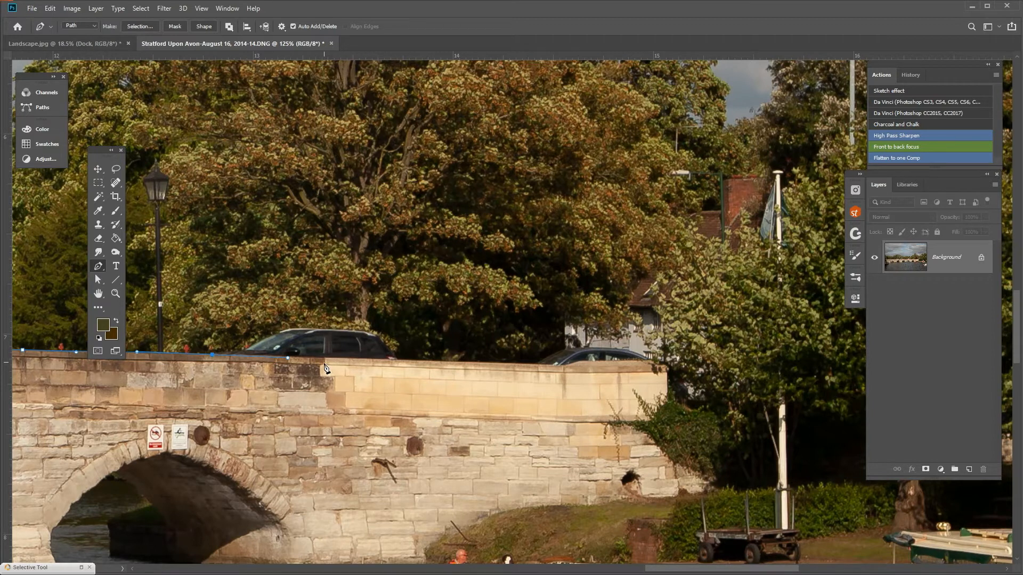
click(389, 360)
click(514, 364)
click(564, 366)
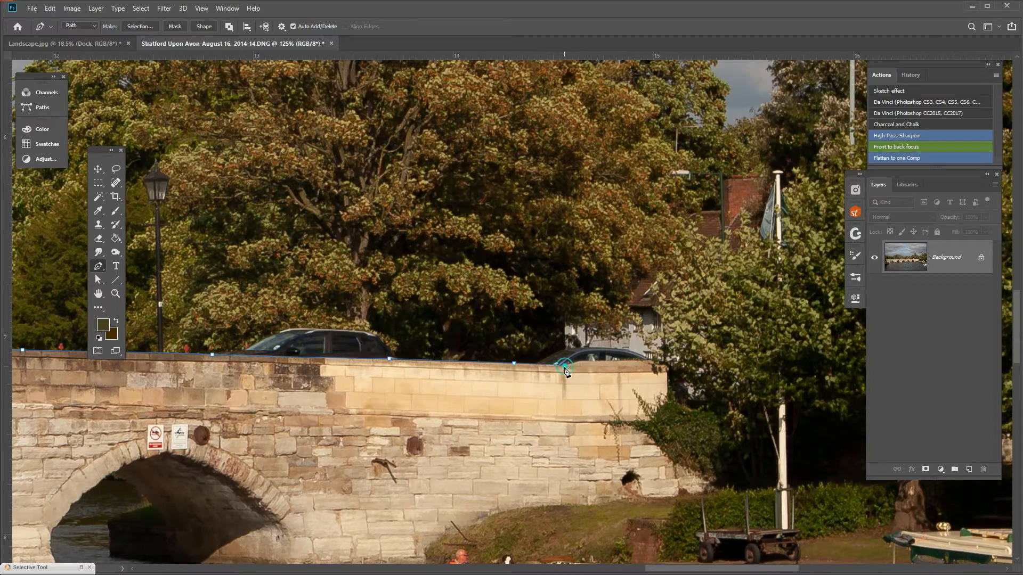
click(667, 367)
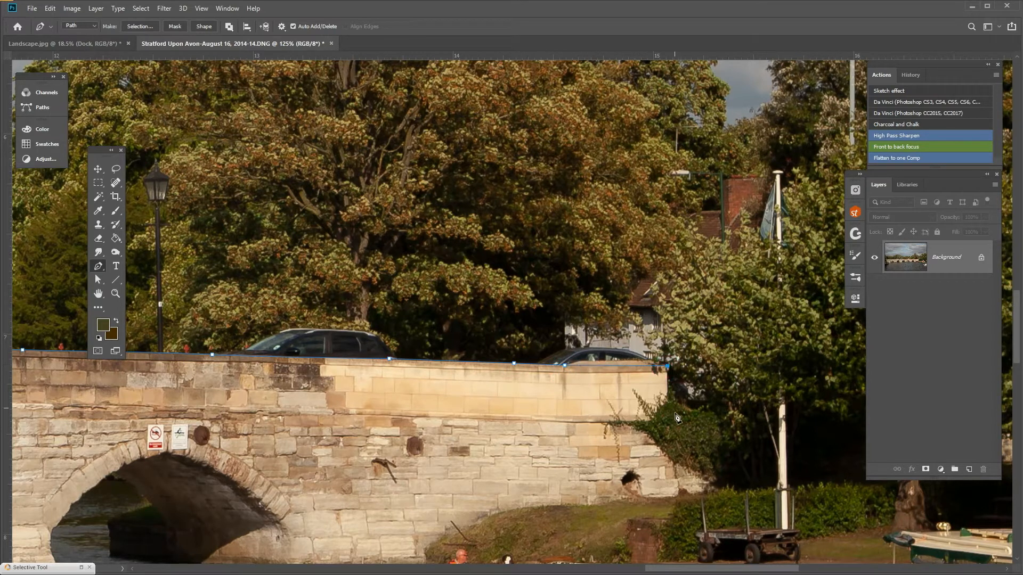
Step: Take the path down the bridge's right end, along the top of the grass bank and onto the waterline of the last pier
click(677, 497)
scroll(666, 453, down, 5)
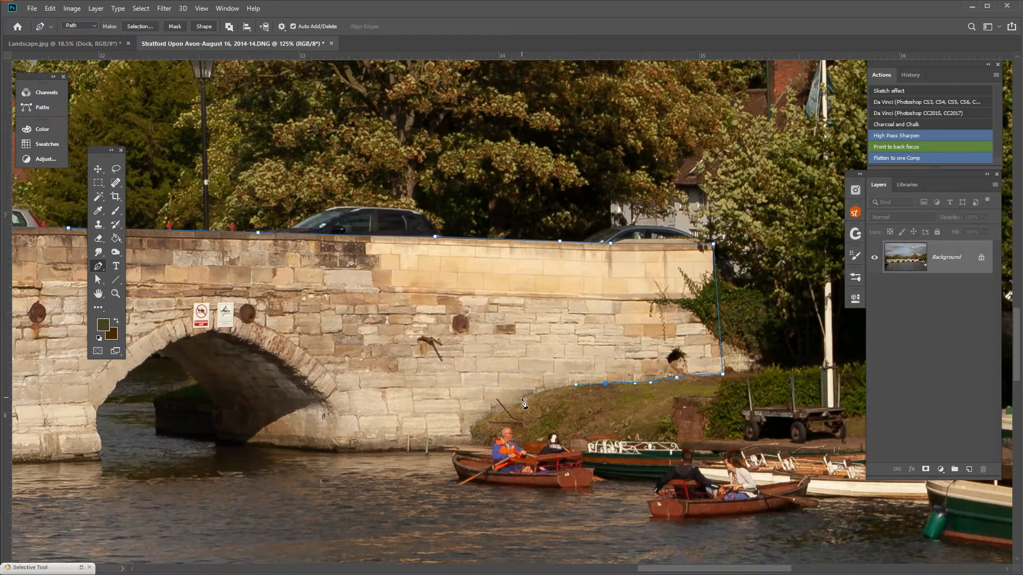
click(504, 408)
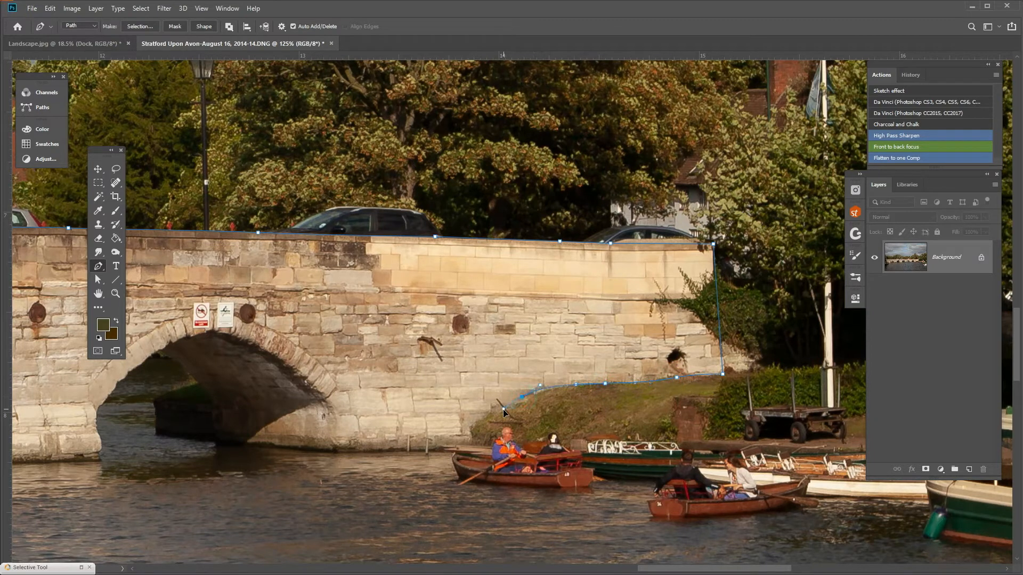
click(469, 444)
click(455, 453)
click(343, 453)
Step: Run the path loosely leftward through the water below the right-hand arches and beneath the green rowing boat
drag(290, 486, 657, 455)
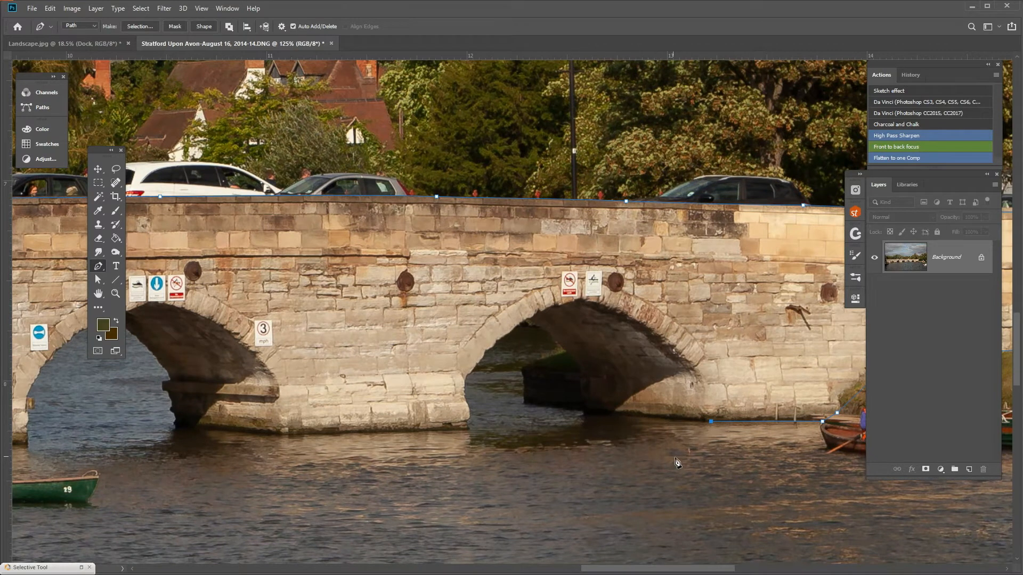
drag(716, 460, 678, 471)
drag(540, 495, 535, 489)
click(394, 481)
drag(365, 491, 625, 415)
click(543, 409)
click(452, 433)
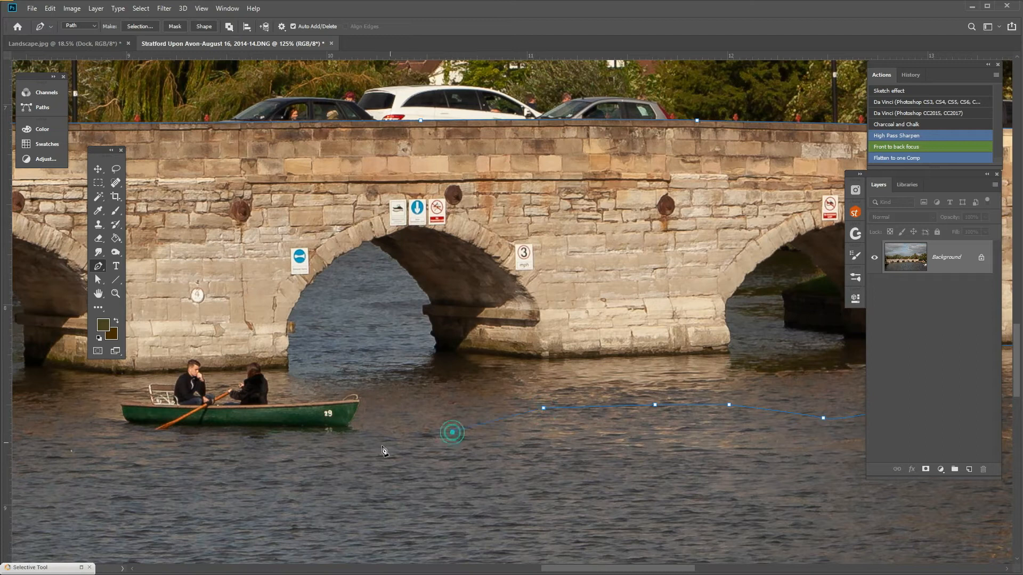
click(304, 446)
drag(223, 465, 483, 446)
click(379, 438)
drag(226, 448, 365, 447)
click(311, 435)
Step: Continue the path through the water below the left-hand arches and close it at its starting point on the waterline
drag(208, 457, 376, 462)
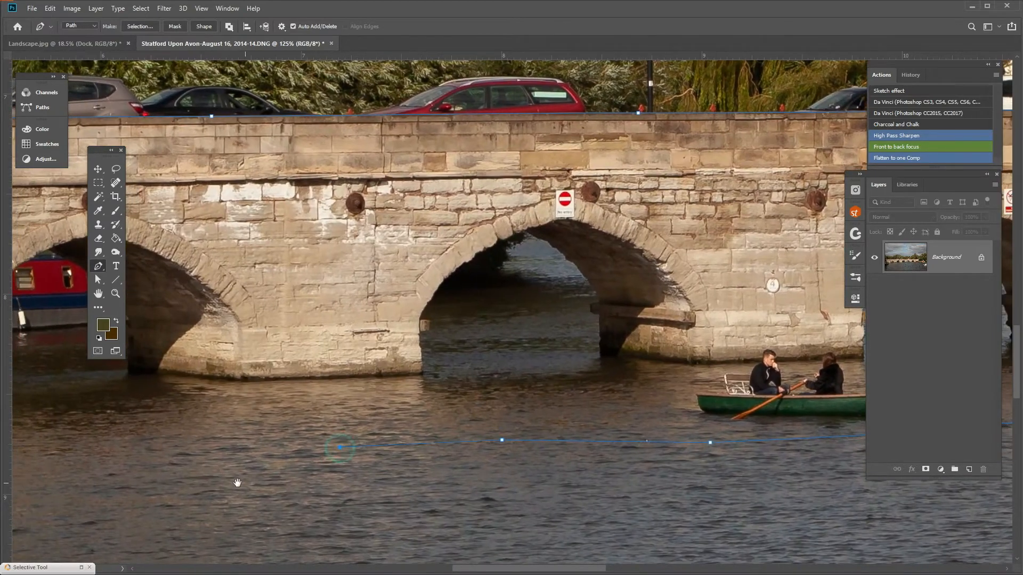
drag(238, 484, 435, 477)
click(331, 454)
drag(238, 482, 394, 471)
click(389, 465)
drag(277, 470, 498, 468)
click(349, 465)
drag(300, 484, 430, 476)
drag(159, 484, 342, 472)
click(343, 475)
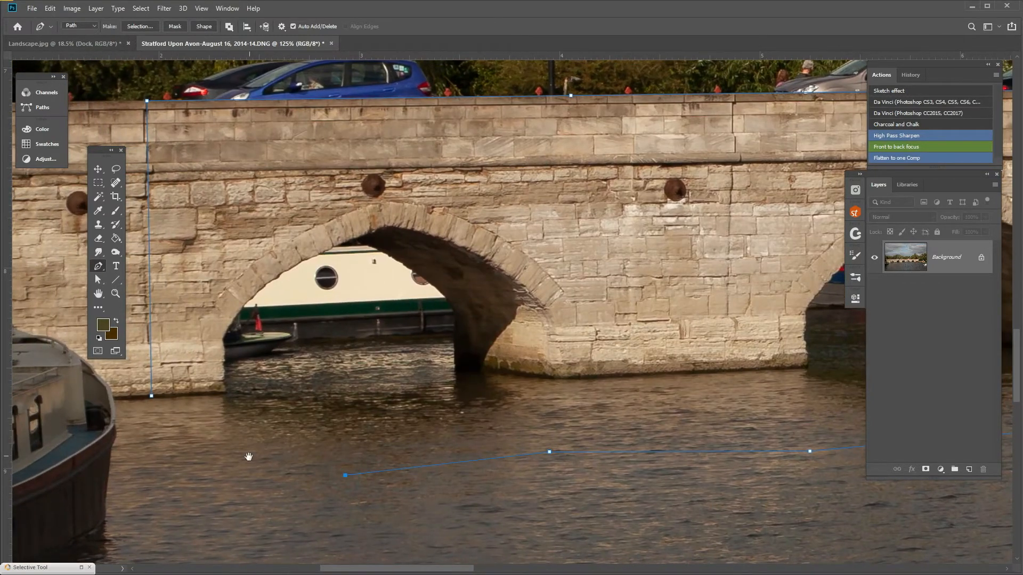
click(152, 396)
Step: Check the closed outline around the whole bridge and convert the path into a selection
scroll(300, 406, down, 8)
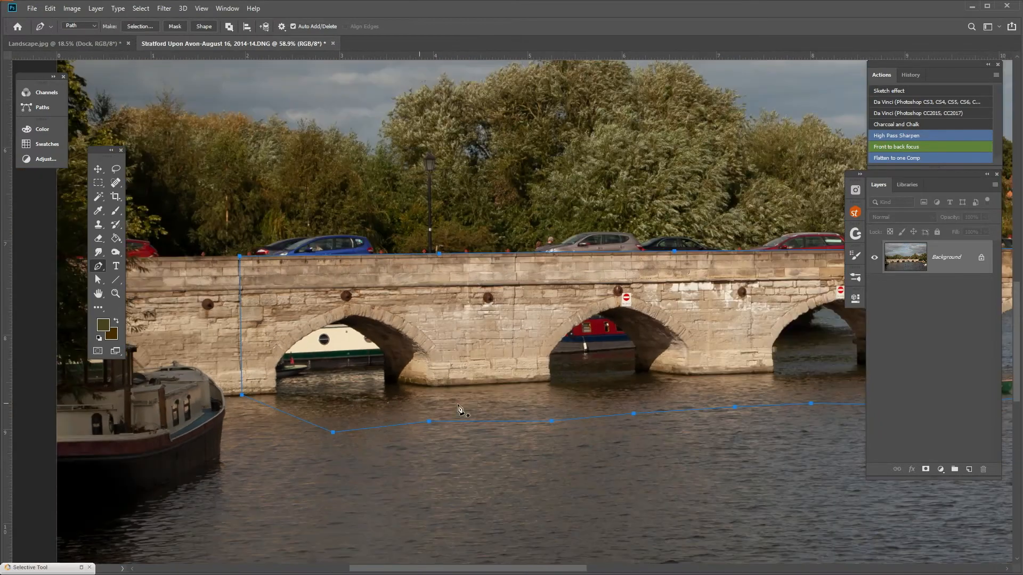
drag(508, 395, 264, 426)
scroll(425, 446, down, 6)
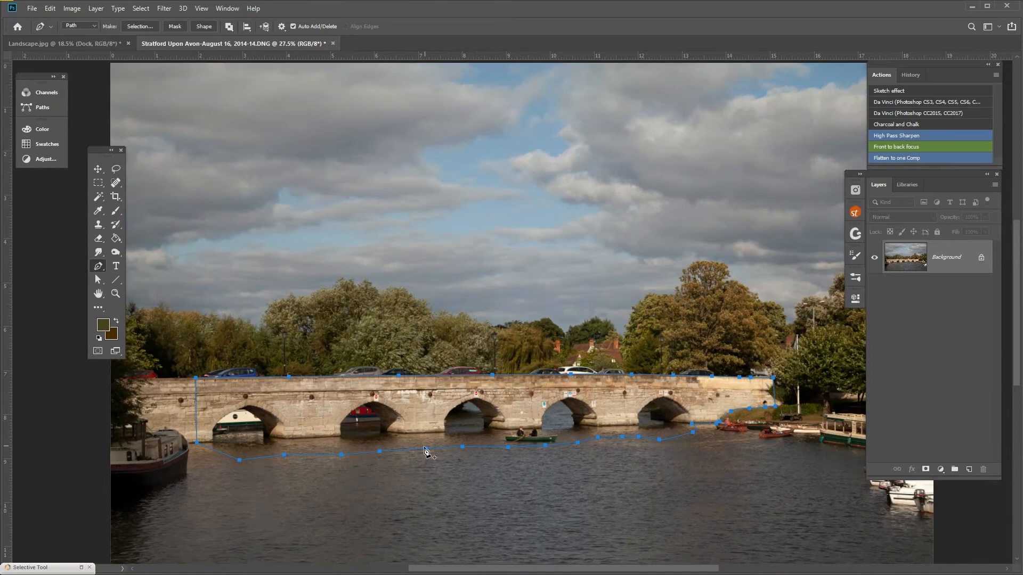
click(426, 448)
key(ctrl+Return)
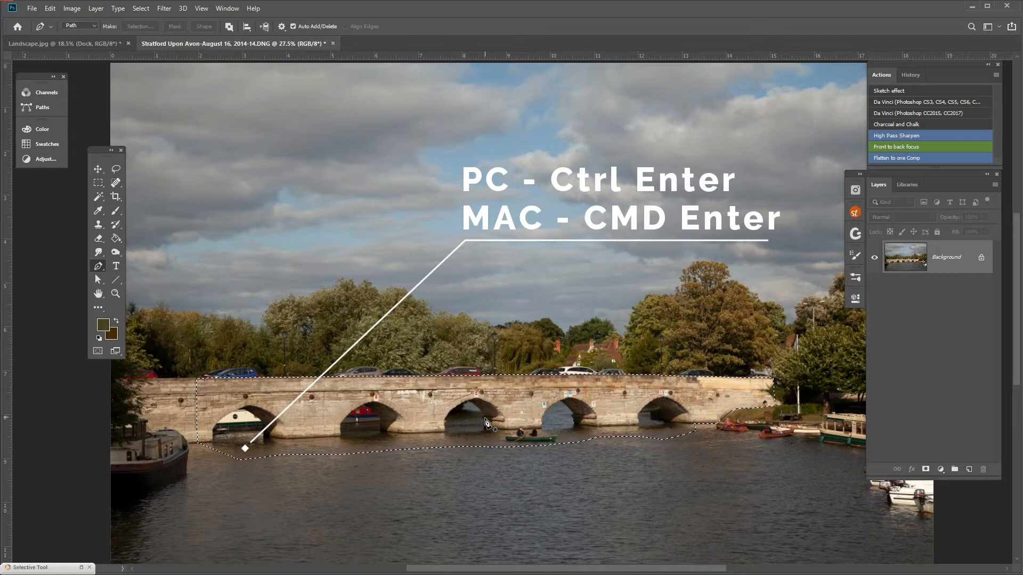
Step: Feather the bridge selection by 1 pixel
click(141, 8)
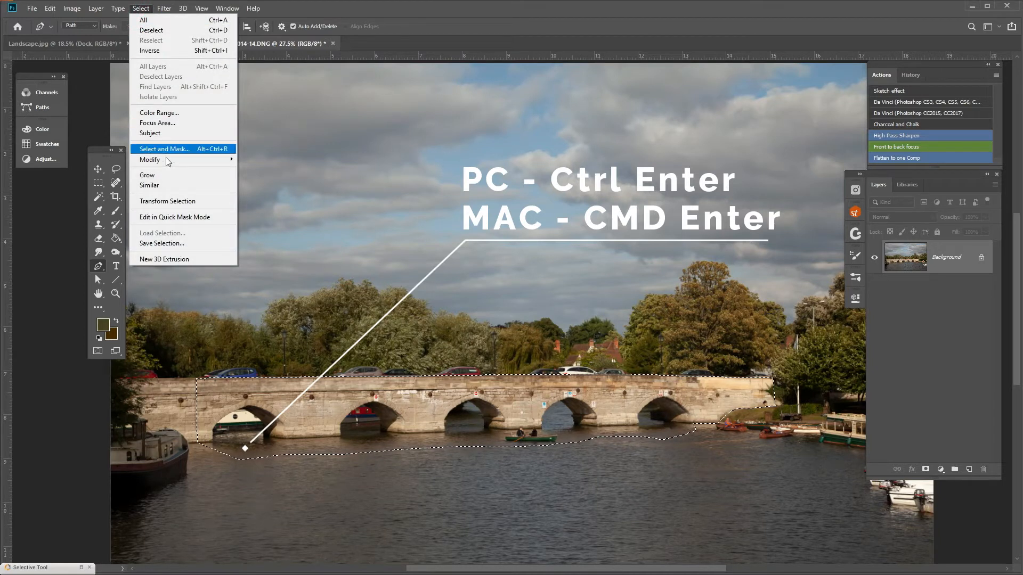
mouse_move(175, 159)
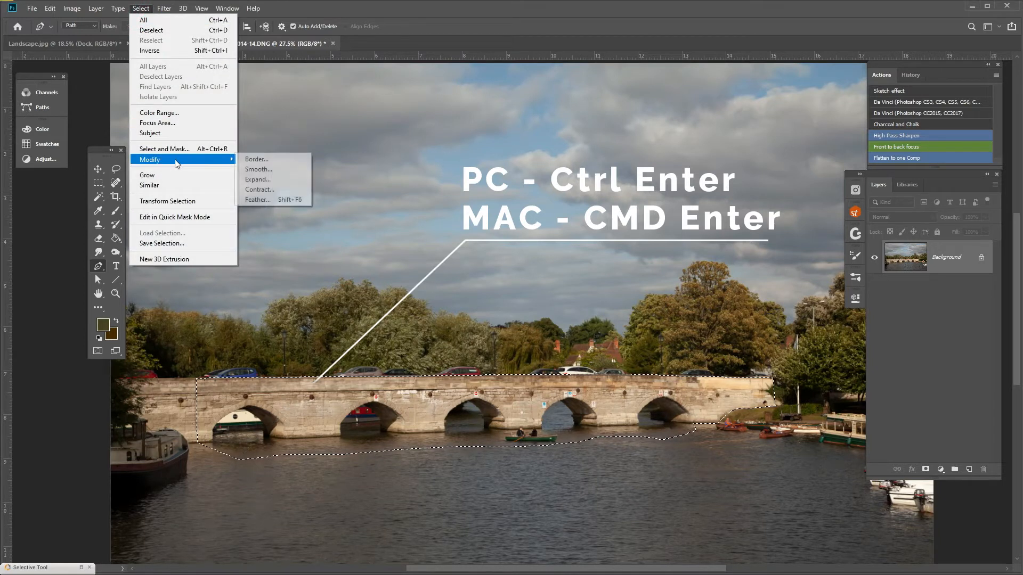
click(256, 199)
text(1)
click(563, 183)
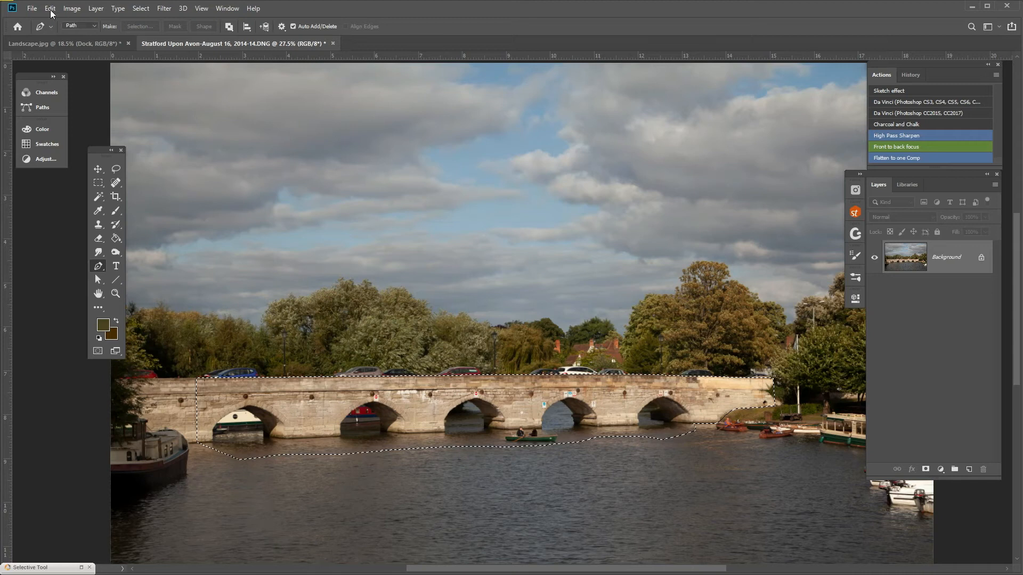
Step: Contract the bridge selection by 2 pixels and copy the selected area onto a new layer
click(165, 9)
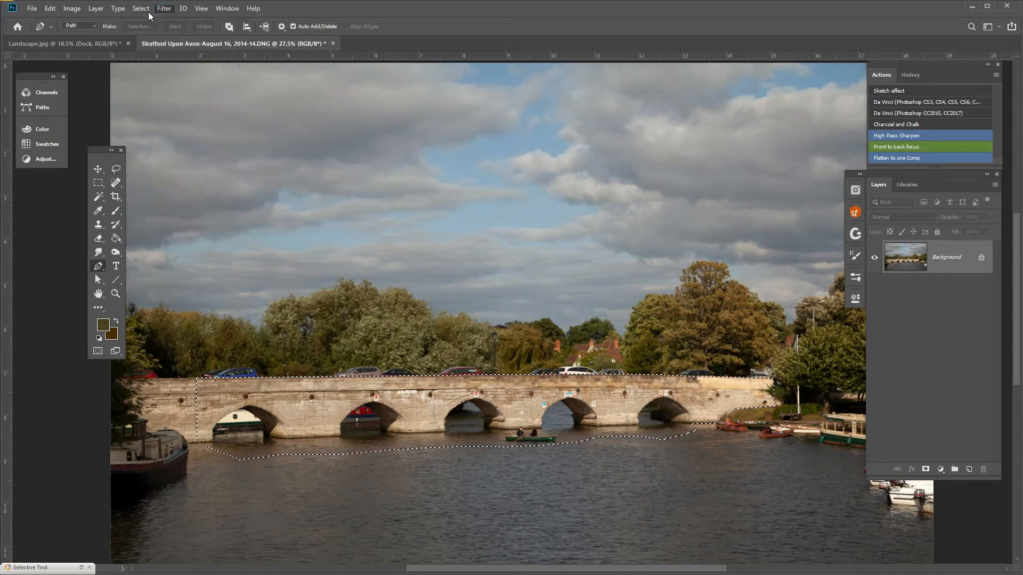
click(148, 12)
mouse_move(227, 159)
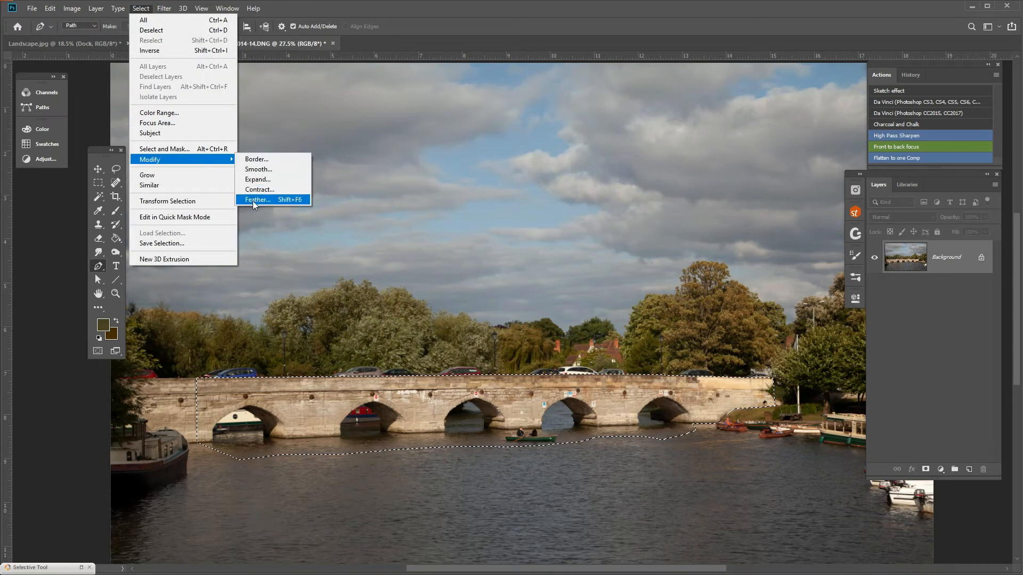
click(259, 190)
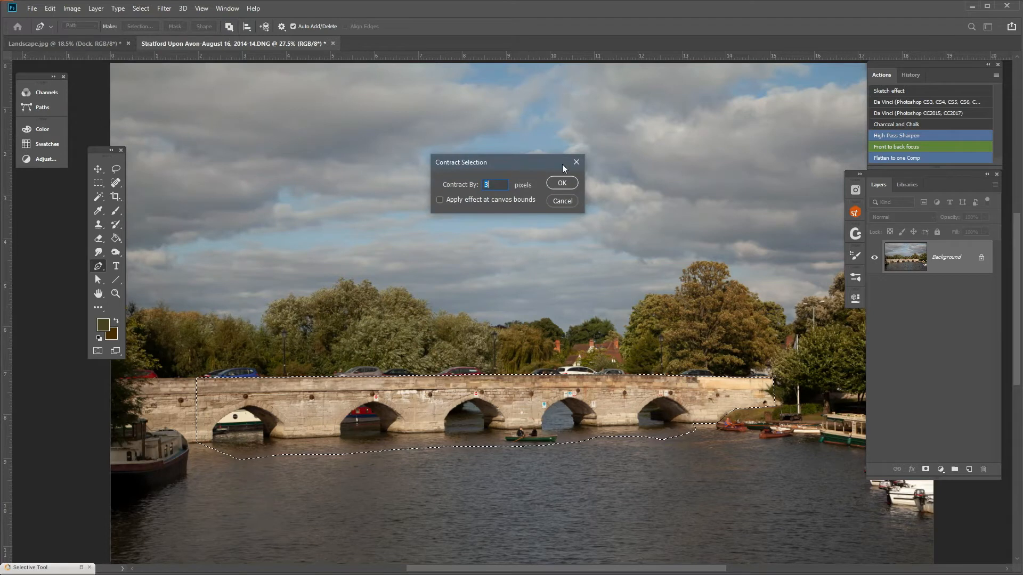
text(1)
key(BackSpace)
text(2)
click(563, 183)
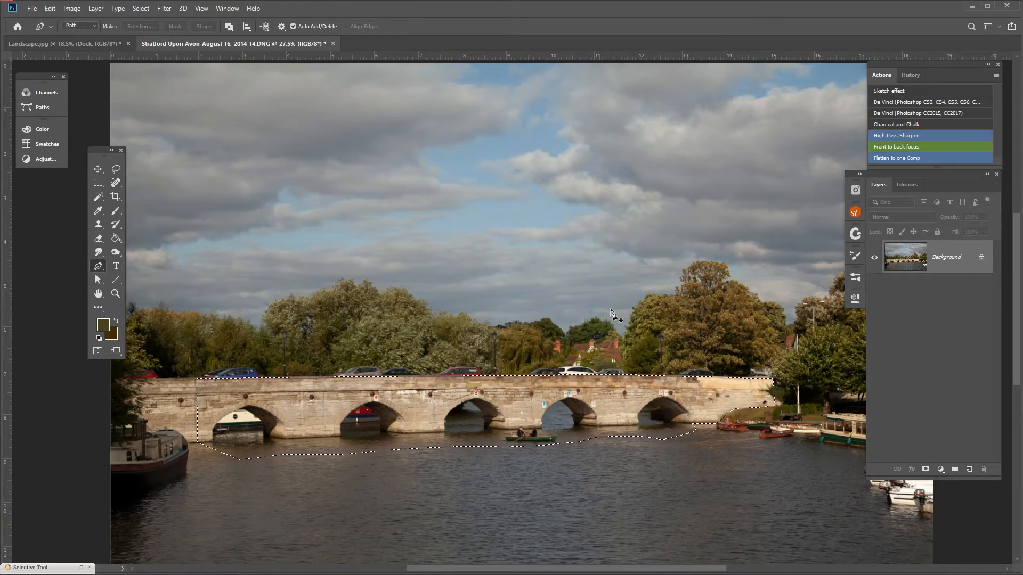
key(ctrl+j)
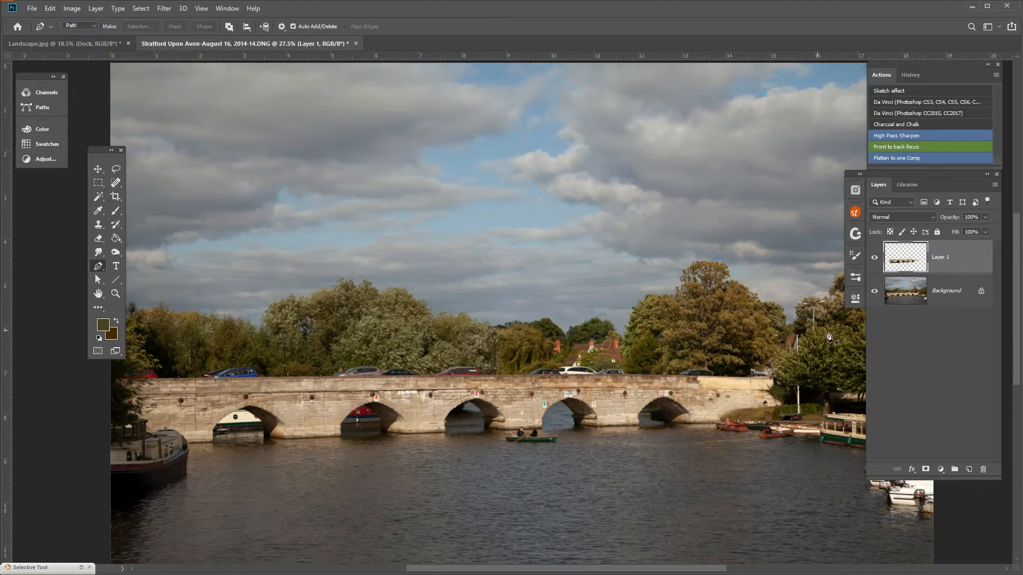
Step: Hide the Background layer and examine the cut-out bridge along its length, up to the pale parapet at its far right end
click(874, 292)
scroll(258, 464, up, 5)
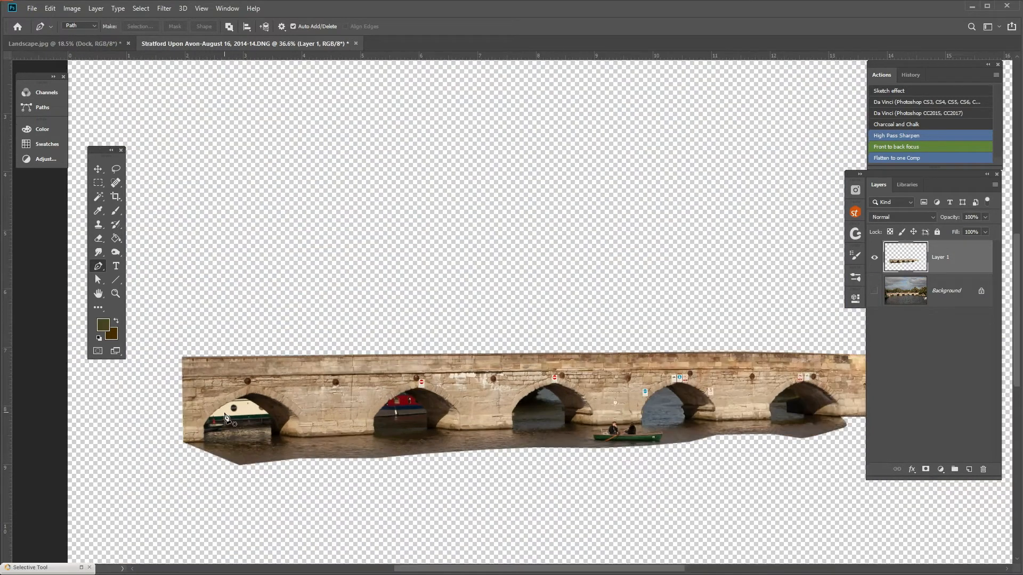
scroll(216, 399, up, 4)
drag(666, 373, 160, 394)
drag(623, 378, 320, 378)
drag(583, 377, 135, 375)
drag(585, 375, 501, 376)
drag(632, 379, 461, 383)
scroll(606, 331, up, 2)
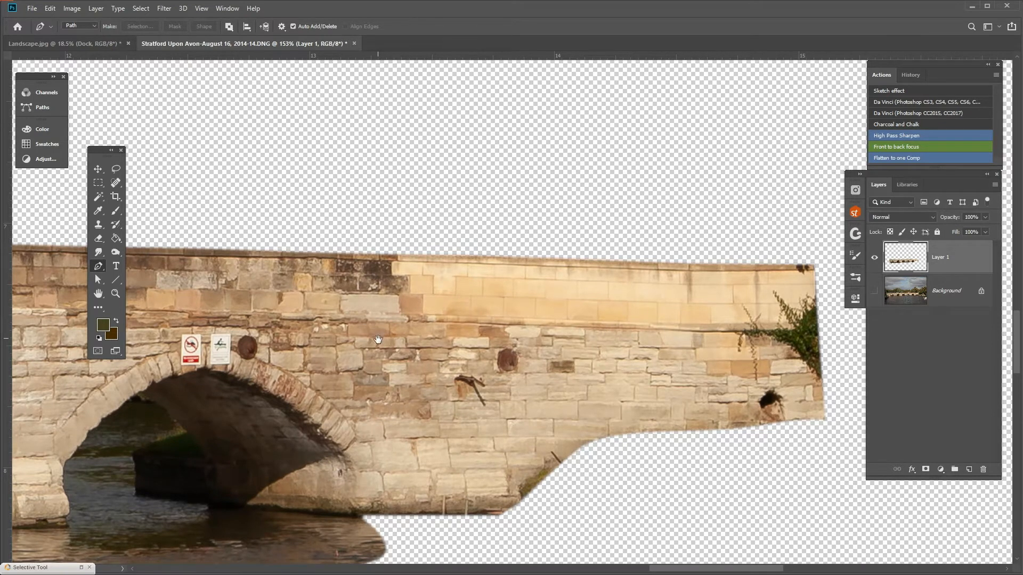
drag(378, 340, 524, 376)
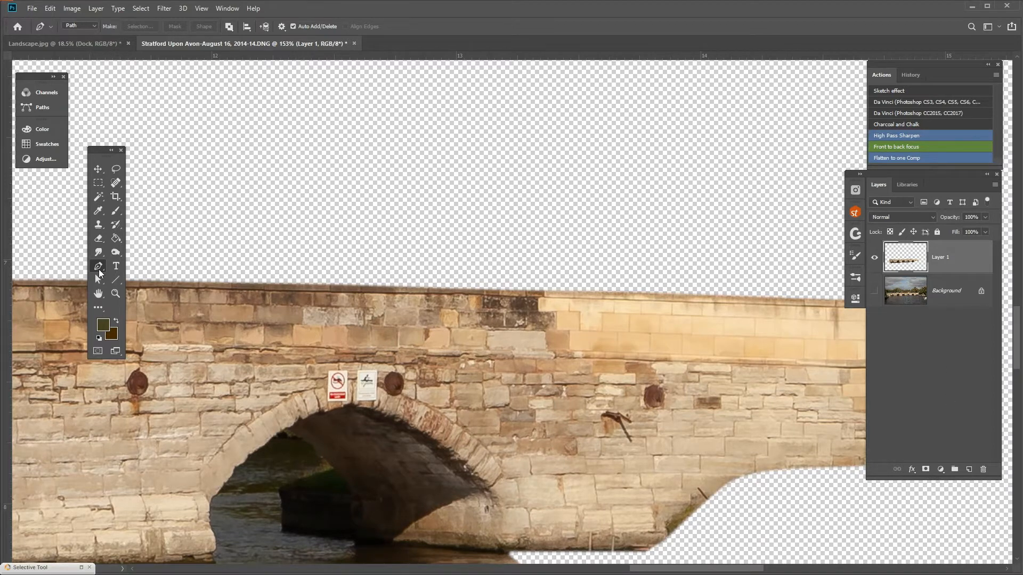
Step: Outline a four-cornered stretch of dark parapet between two middle arches with a closed Pen path, convert it to a selection and copy it onto a new layer
drag(246, 349, 471, 364)
drag(556, 366, 577, 367)
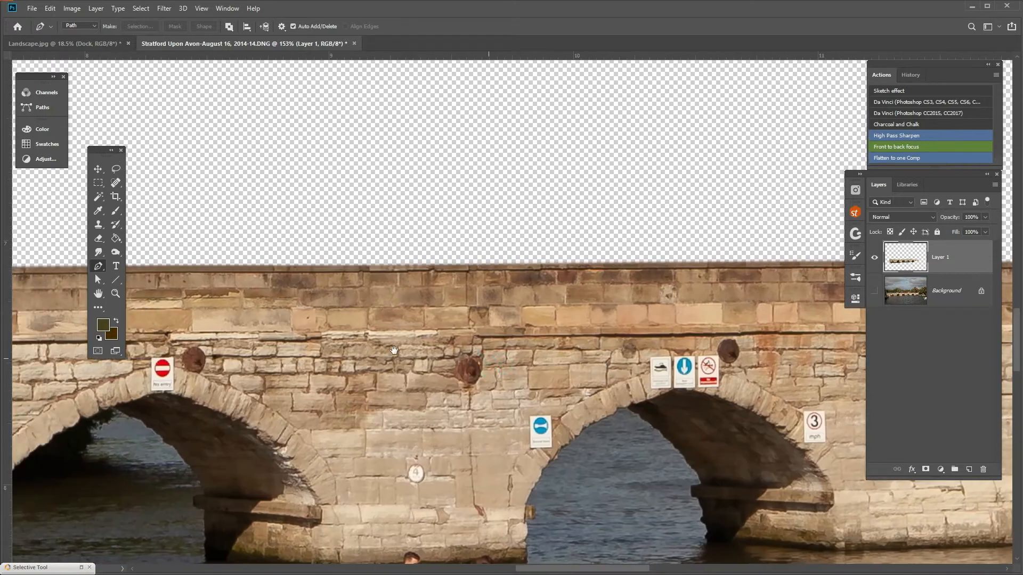
click(234, 266)
click(232, 339)
click(558, 336)
click(556, 263)
click(235, 265)
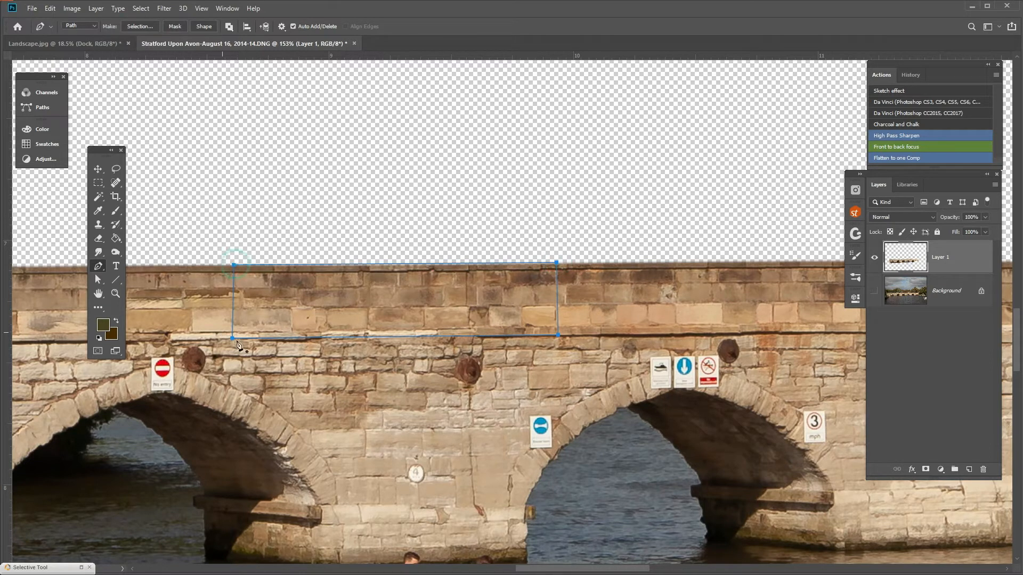
key(ctrl+Return)
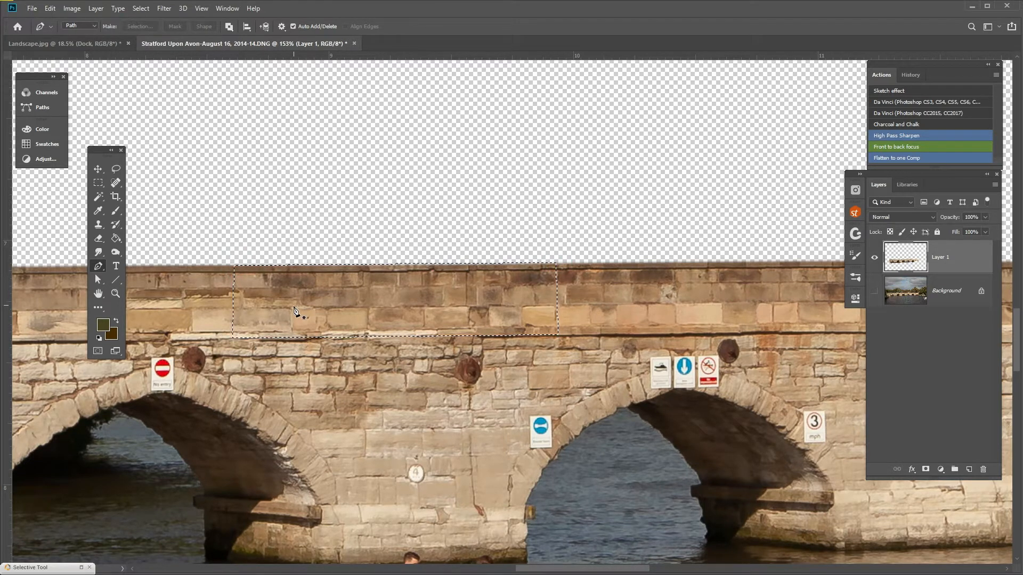
key(ctrl+j)
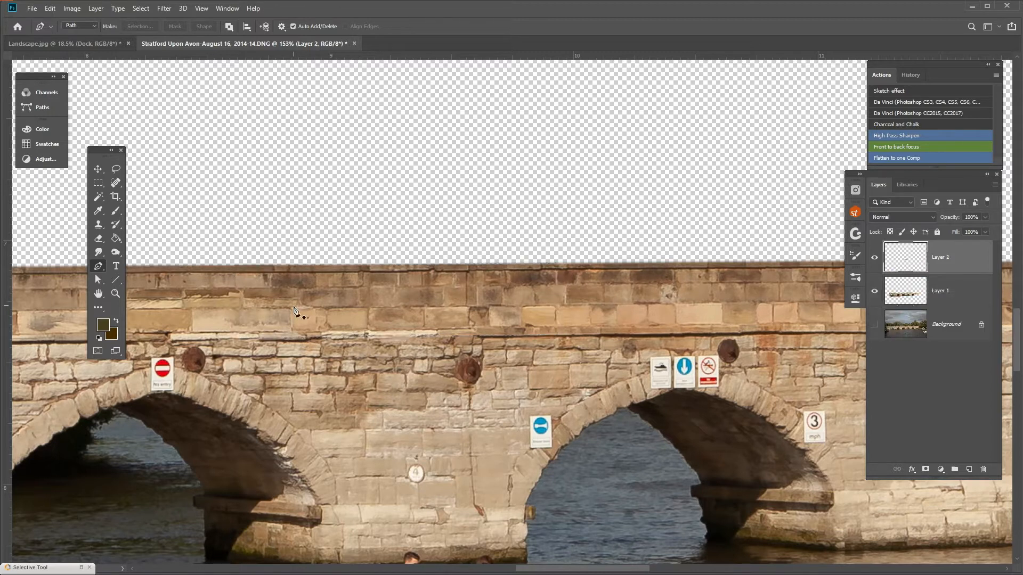
Step: Move the copied parapet piece over the pale parapet stones at the right end of the bridge, beside the dark stonework
key(v)
drag(434, 319, 721, 216)
drag(709, 346, 194, 369)
drag(182, 250, 721, 256)
drag(695, 365, 245, 373)
drag(254, 256, 515, 367)
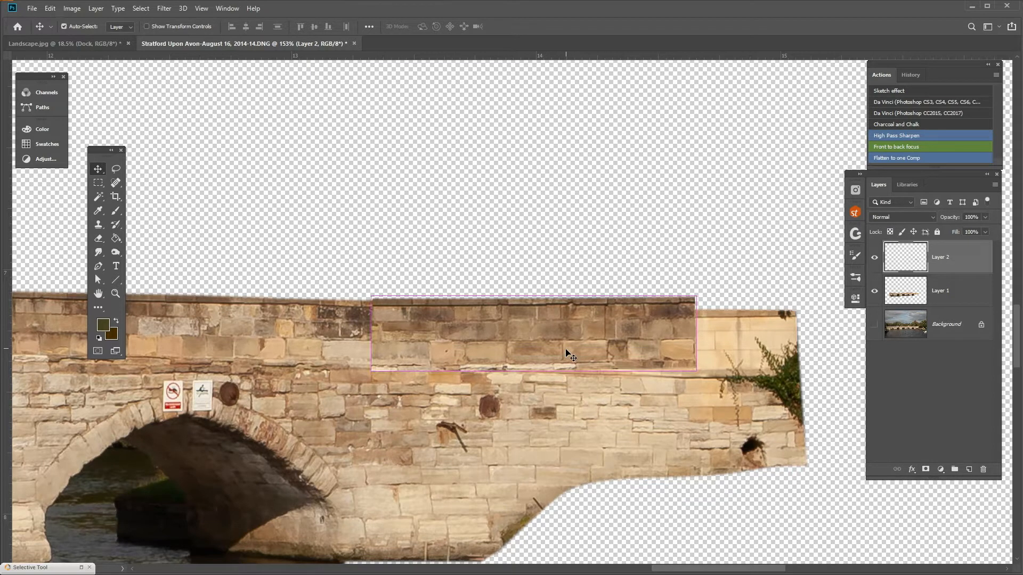
Step: Distort the parapet patch by lowering its two right-hand corners to follow the slope of the bridge
key(ctrl+t)
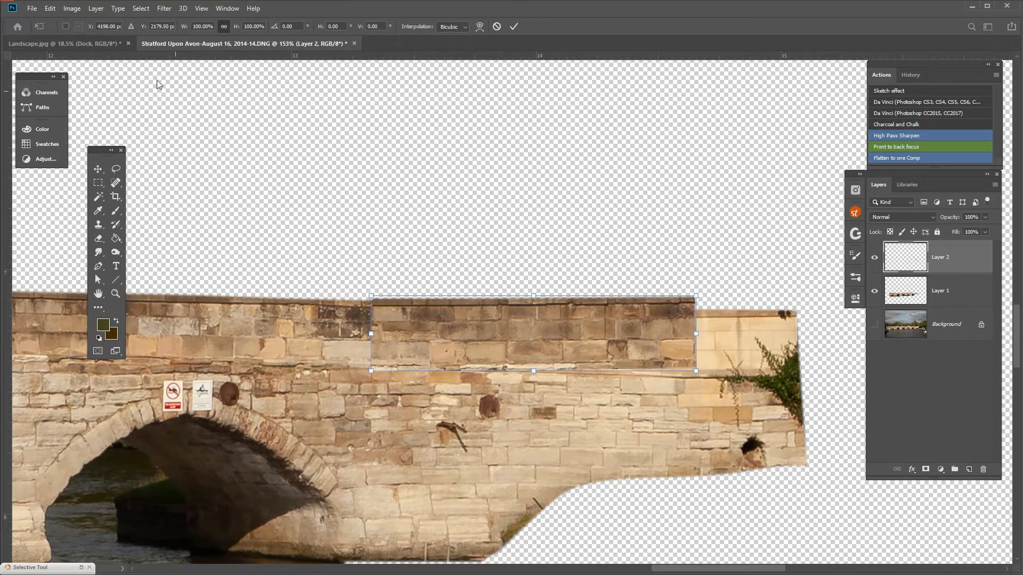
click(49, 8)
mouse_move(119, 256)
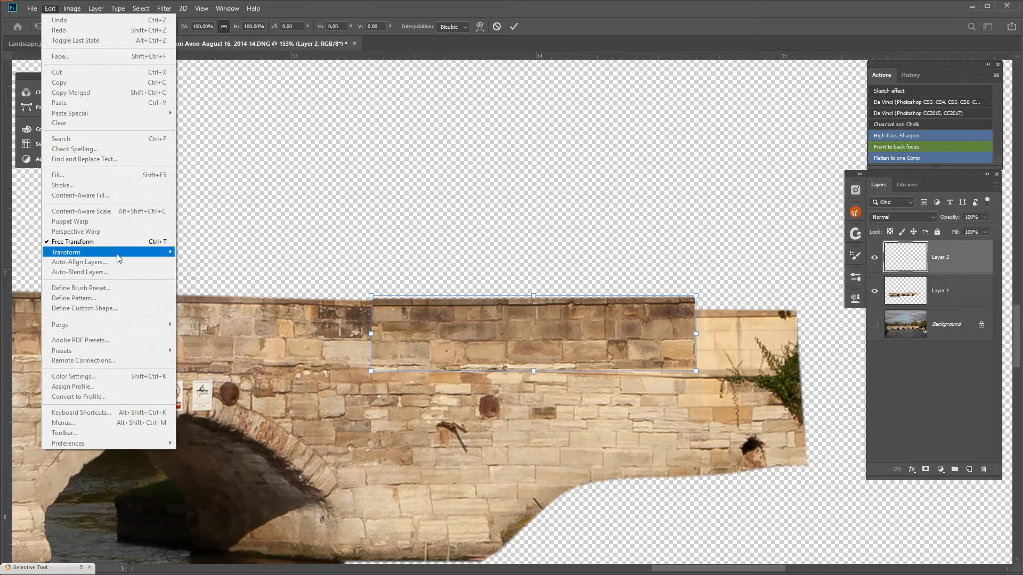
click(213, 298)
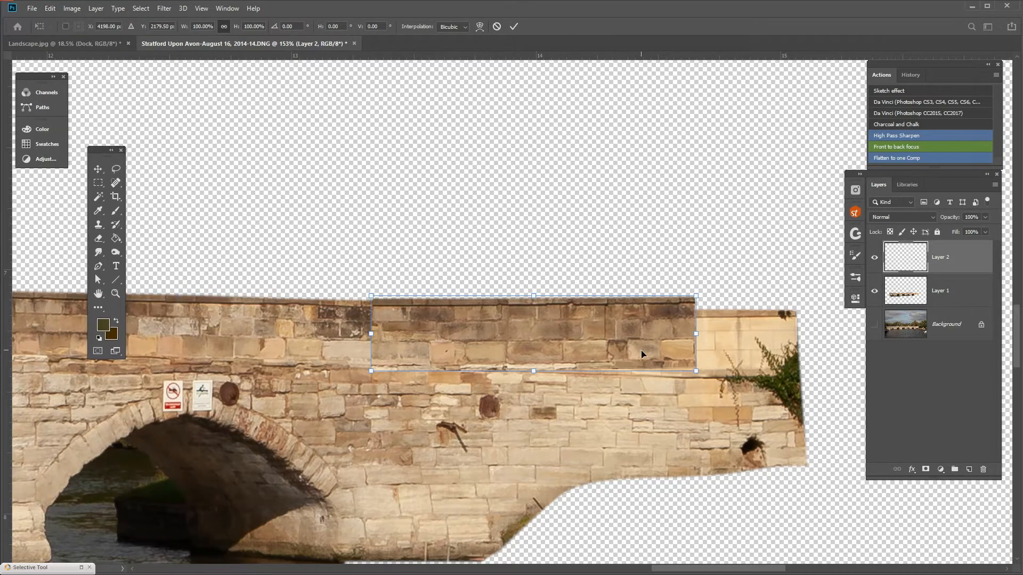
drag(698, 371, 698, 379)
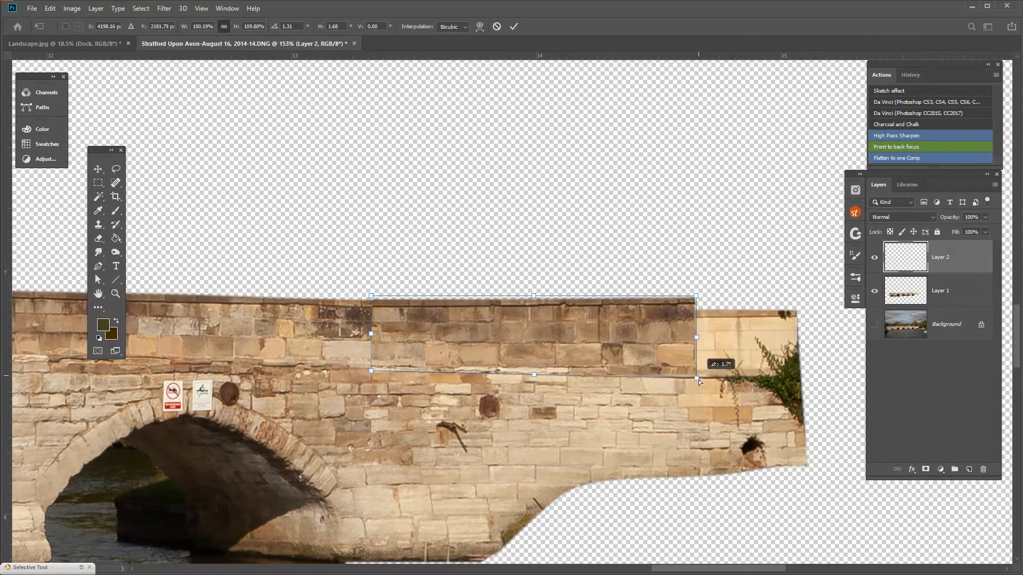
drag(695, 298, 699, 309)
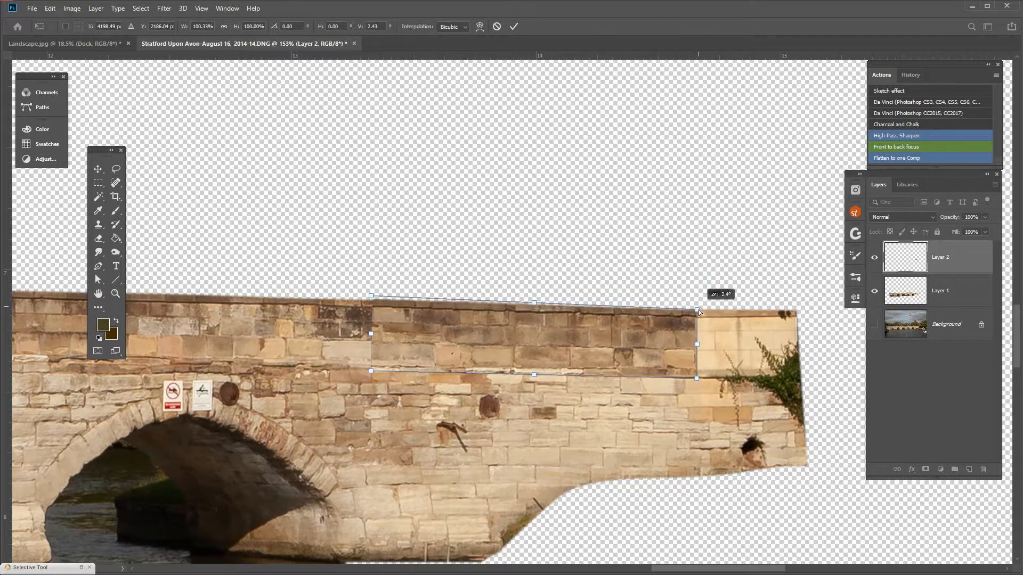
Step: Stretch the patch to the right end of the bridge, fine-tune its corners and lower edge to the parapet, and apply the transformation
scroll(582, 357, right, 3)
drag(576, 345, 678, 344)
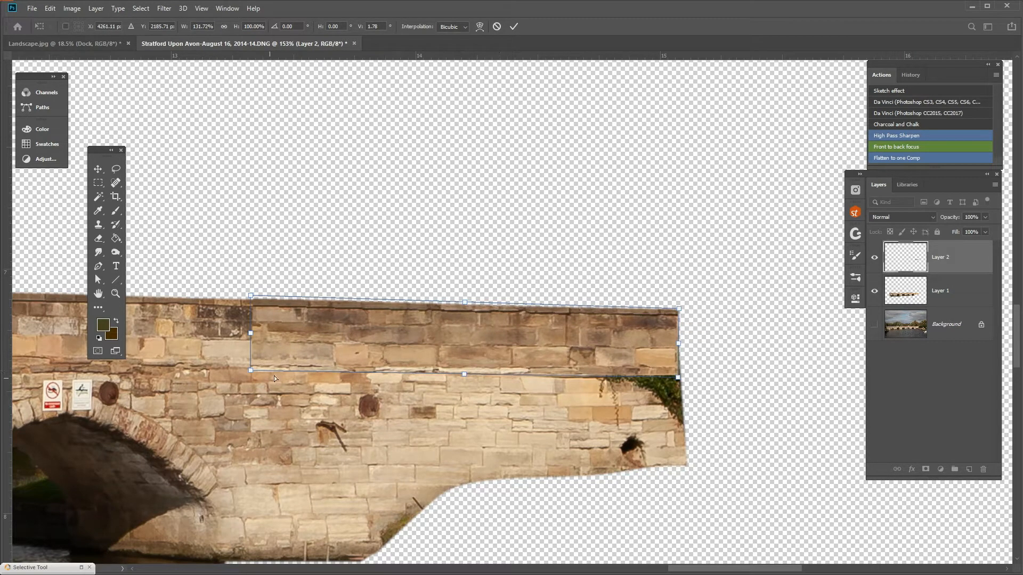
drag(252, 296, 251, 299)
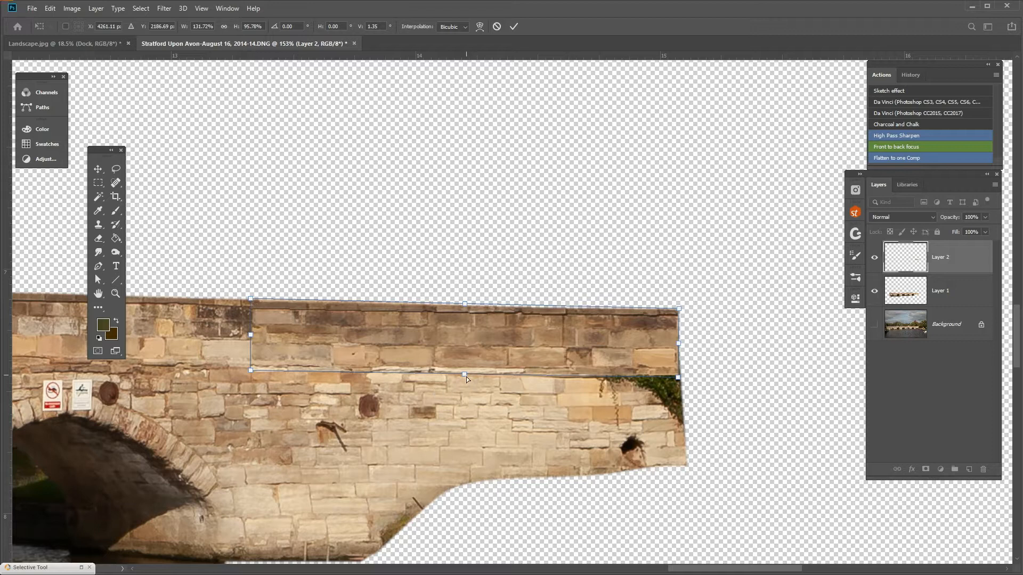
drag(463, 374, 463, 372)
drag(679, 378, 682, 380)
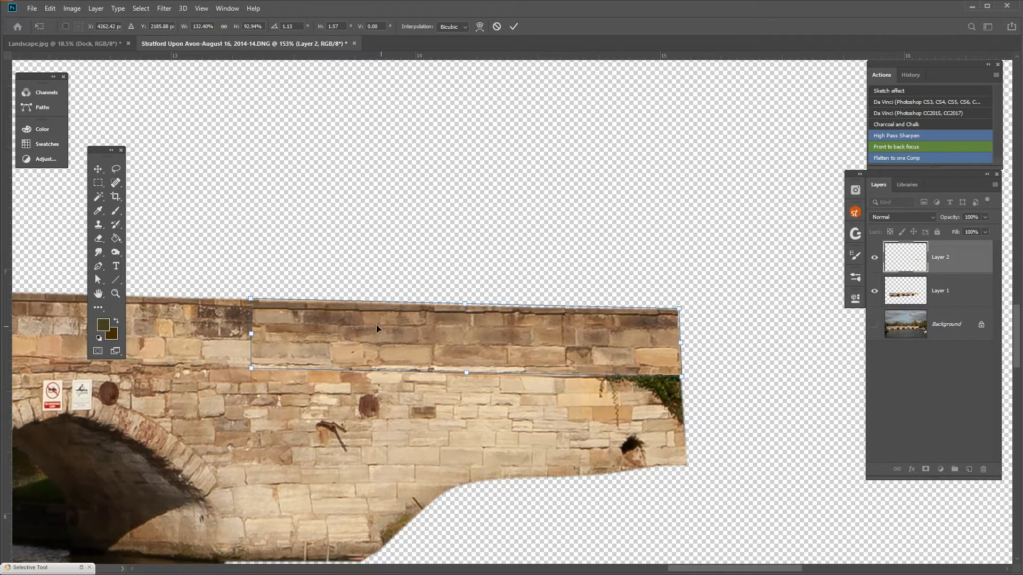
key(Return)
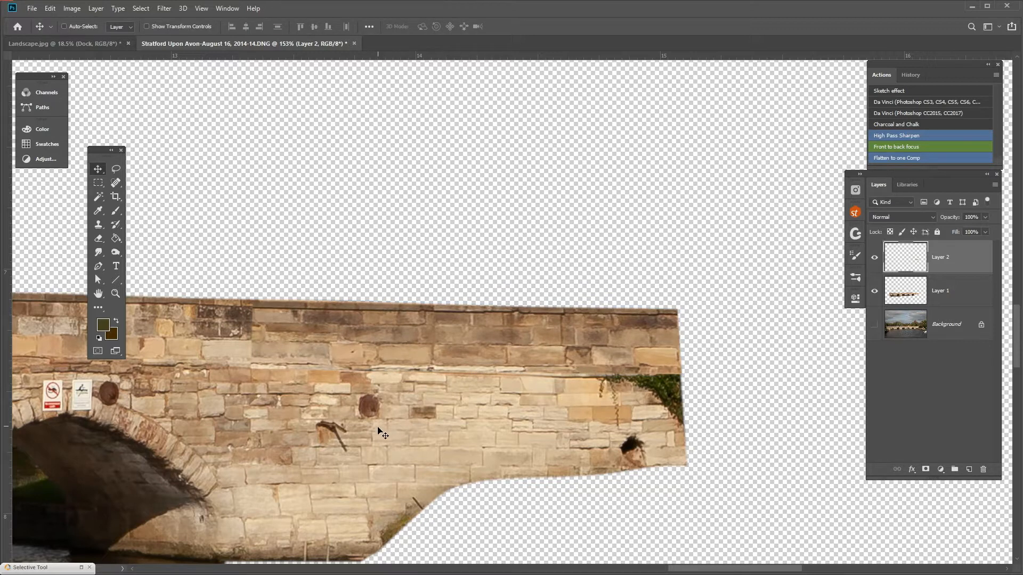
Step: Touch up the stone ledge along the patch's lower edge with the Clone Stamp tool, using a 30-pixel brush
scroll(337, 464, up, 3)
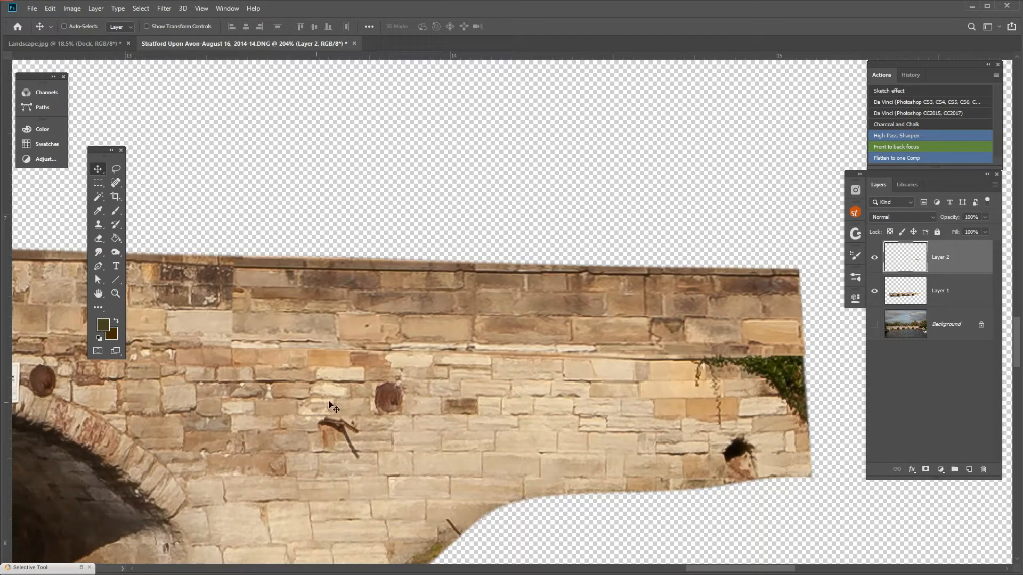
drag(388, 415, 293, 418)
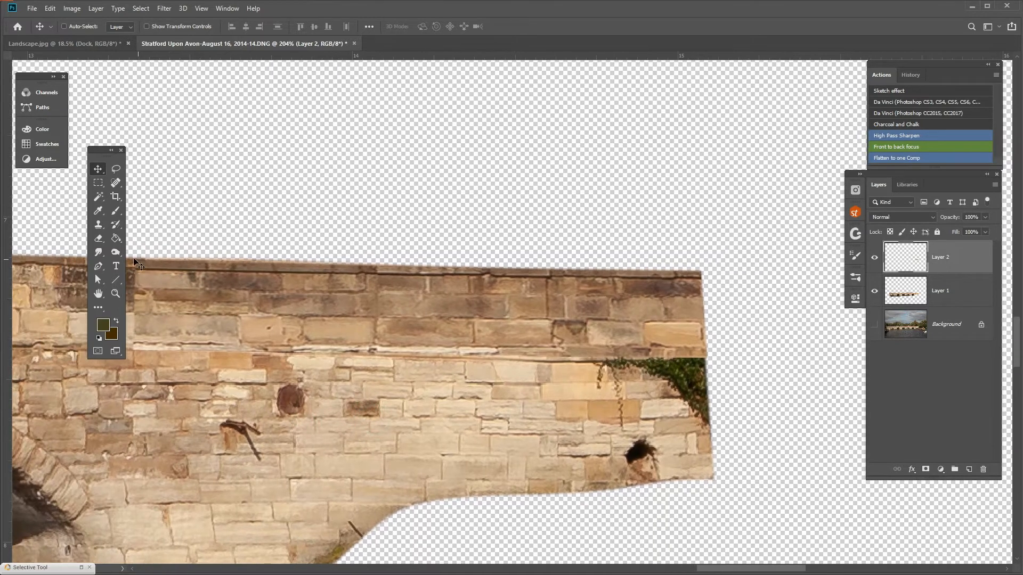
click(98, 224)
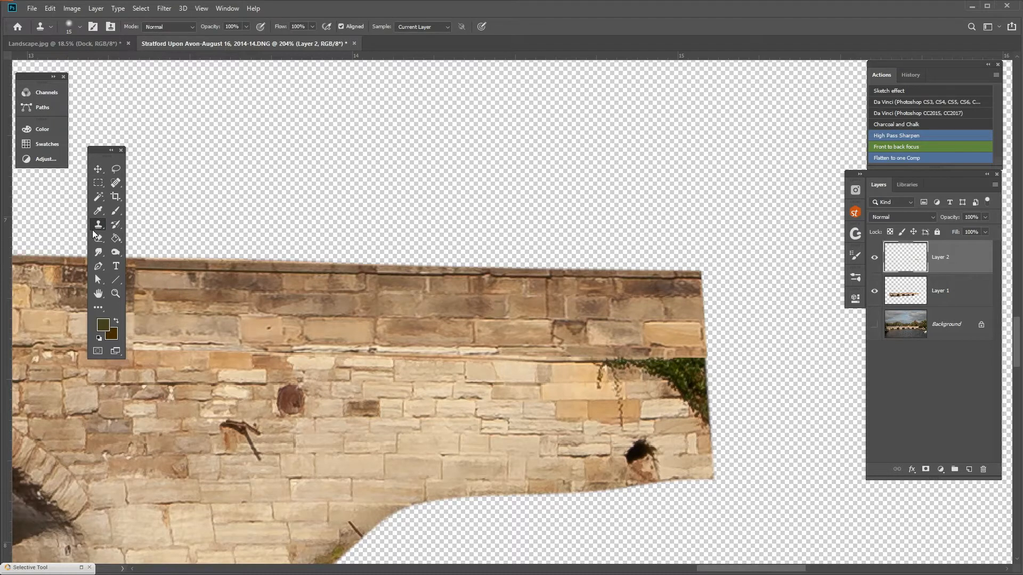
key(bracketright)
key(bracketright)
key(bracketright)
click(80, 27)
drag(217, 415, 213, 152)
double_click(109, 191)
click(349, 336)
click(340, 350)
key([)
drag(515, 345, 499, 353)
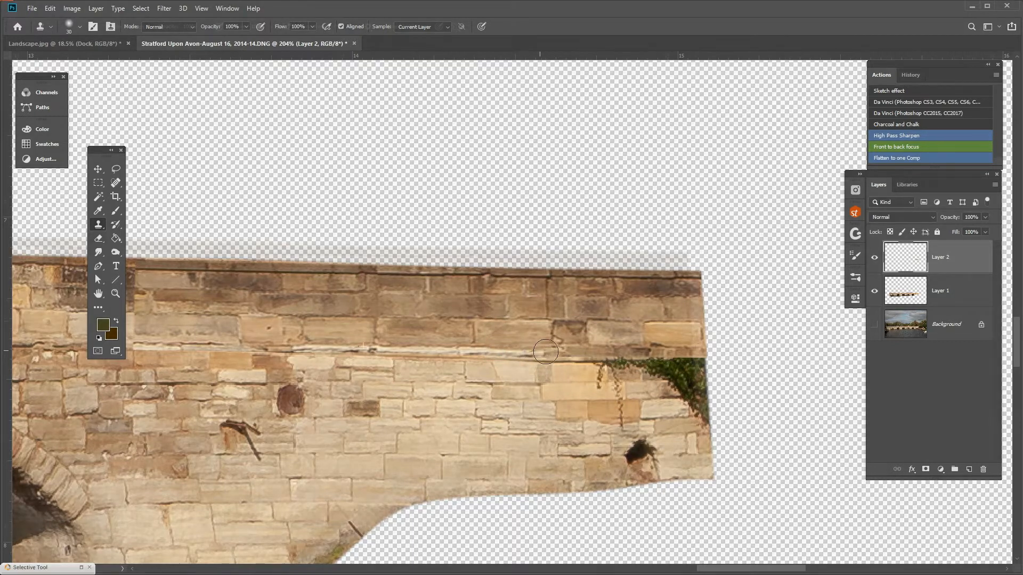
Step: Select the No entry sign above the arch with the red boat using a rectangular marquee
scroll(639, 476, down, 10)
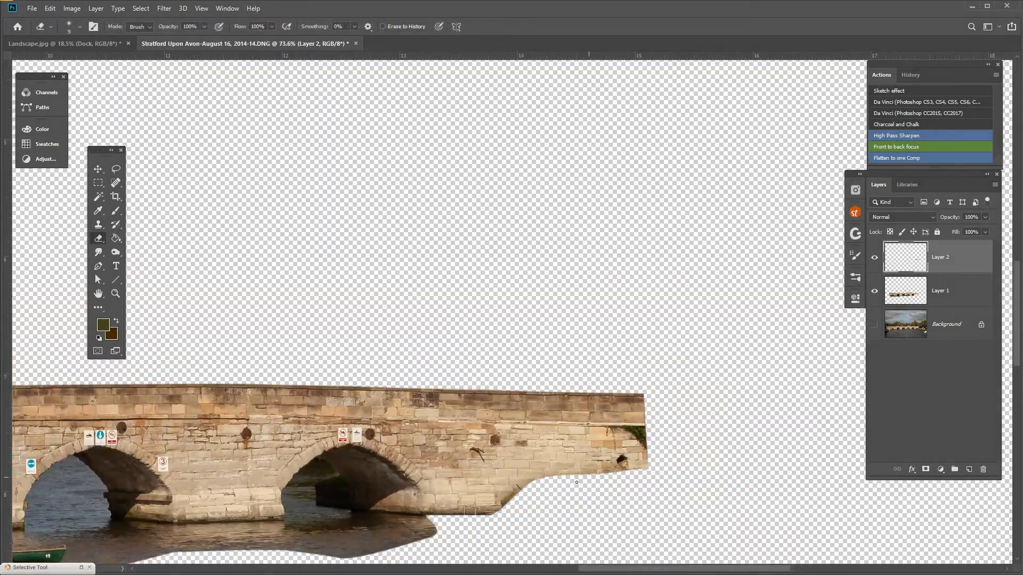
scroll(502, 487, down, 2)
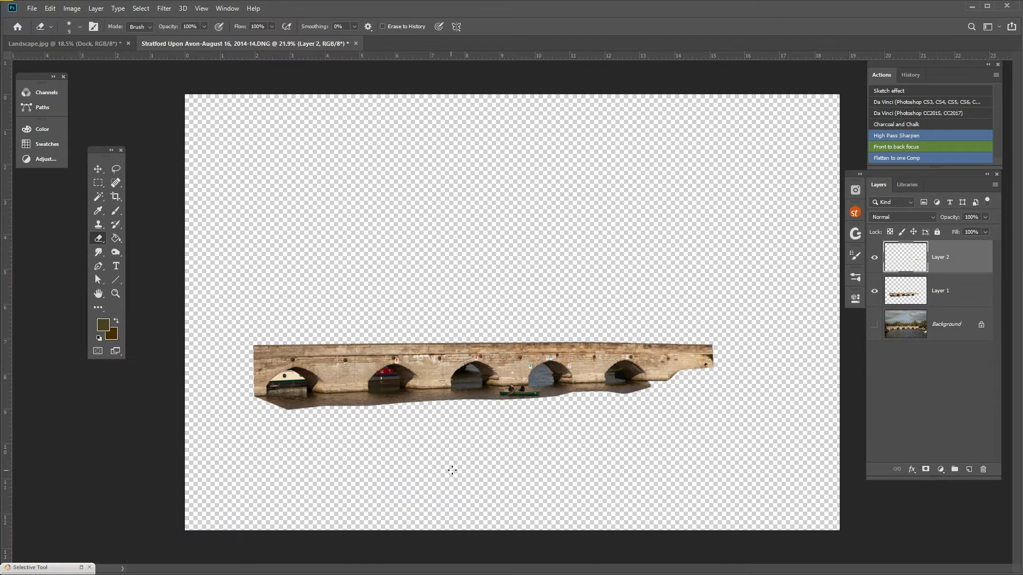
scroll(473, 380, up, 4)
scroll(473, 380, up, 2)
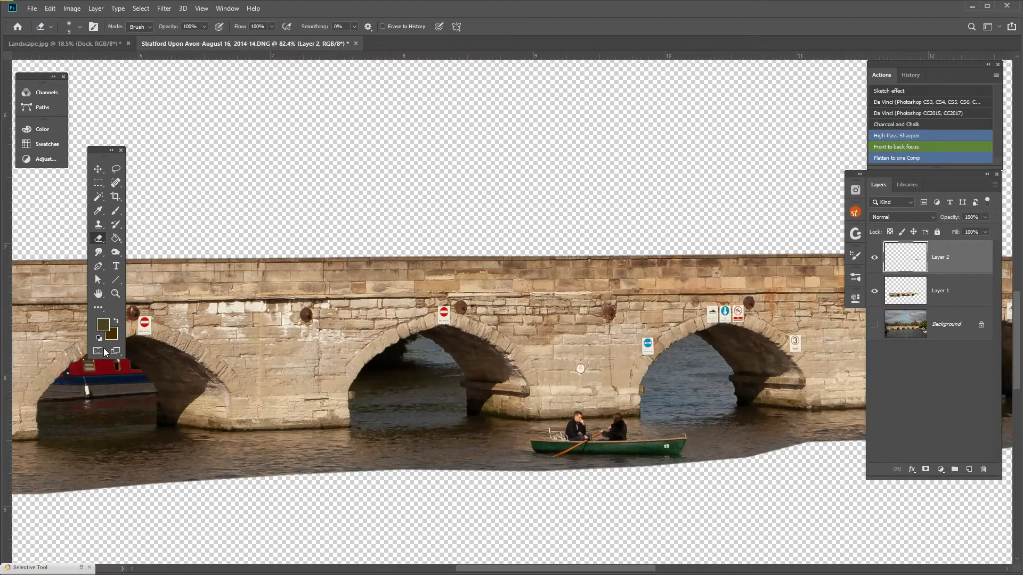
scroll(405, 353, up, 4)
scroll(186, 374, up, 1)
drag(229, 419, 708, 411)
scroll(303, 284, up, 1)
scroll(302, 283, up, 2)
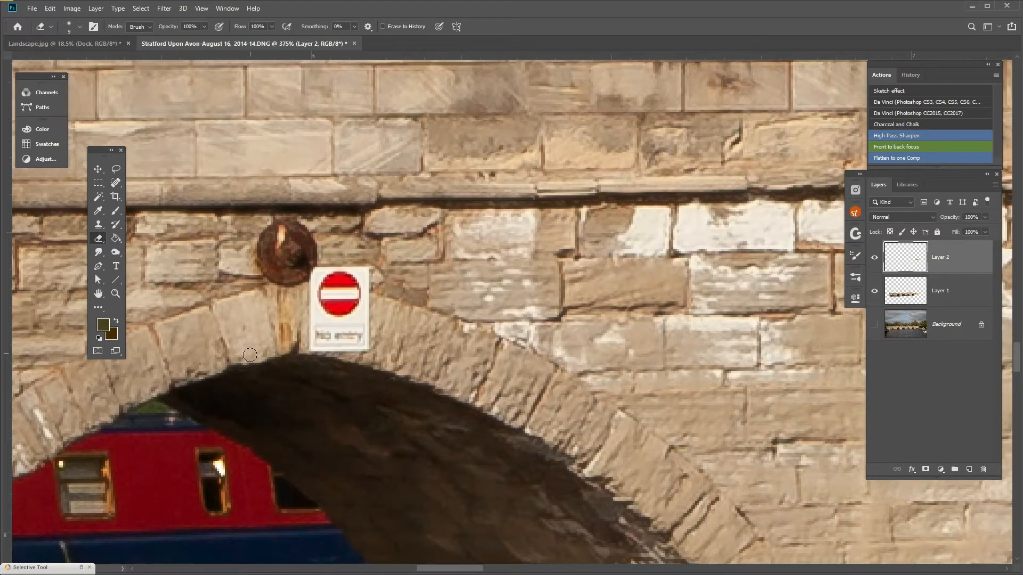
click(98, 182)
drag(307, 265, 371, 355)
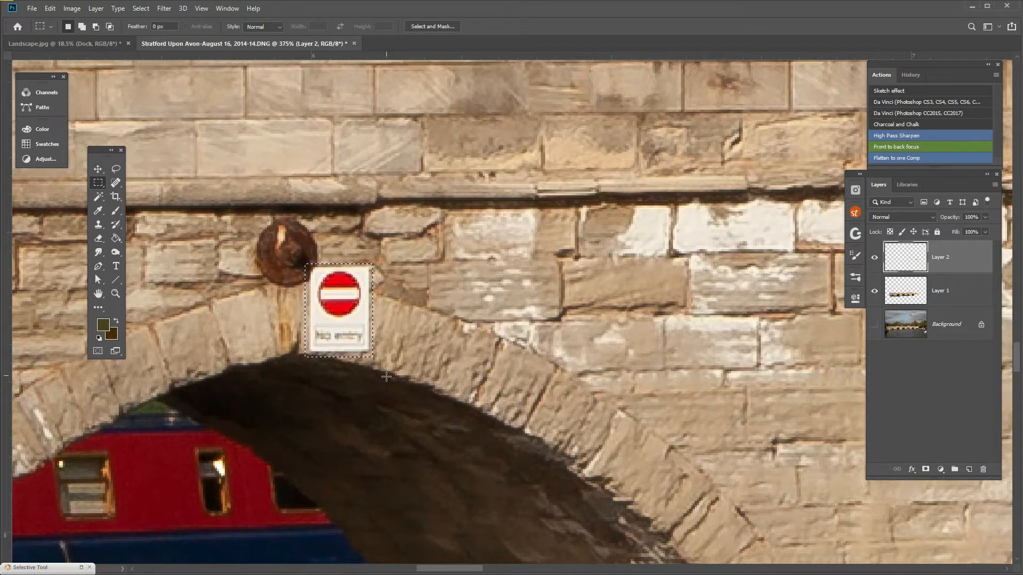
Step: Try a Content-Aware fill of the sign selection on the parapet patch layer, Layer 2
key(shift+BackSpace)
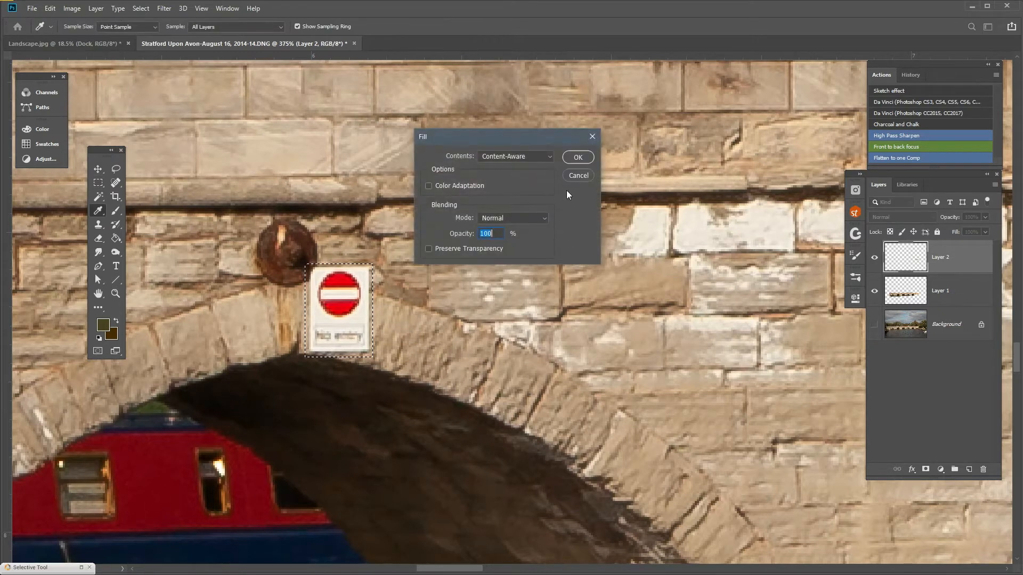
click(579, 159)
click(496, 218)
Step: Replace the selected No entry sign on the bridge layer, Layer 1, with a Content-Aware fill and clear the selection
click(950, 291)
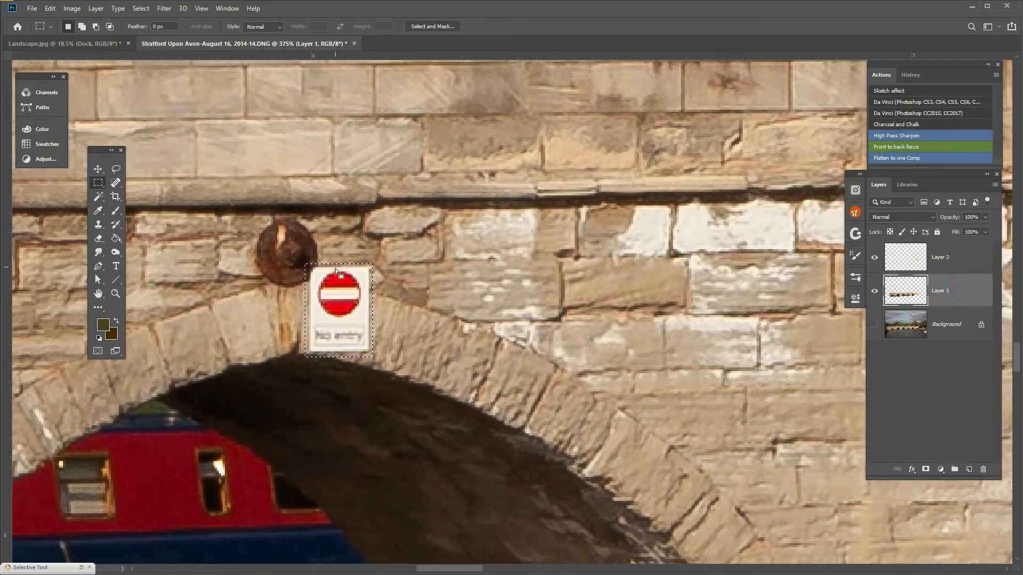
key(shift+BackSpace)
click(579, 155)
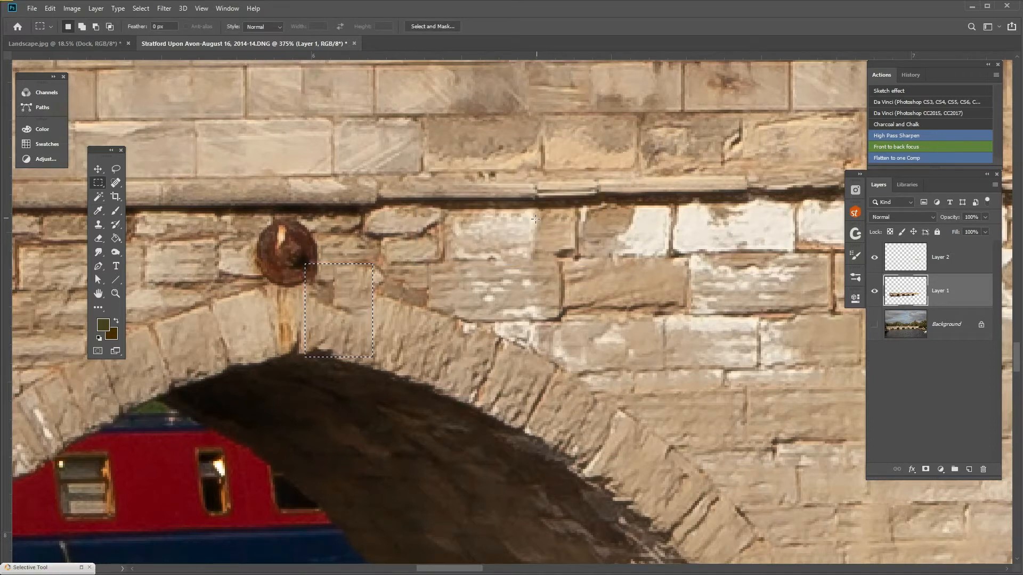
key(ctrl+d)
Step: Clone nearby arch stonework over the area where the sign was, using a 20-pixel Clone Stamp brush, to rebuild the arch's upper edge
key(s)
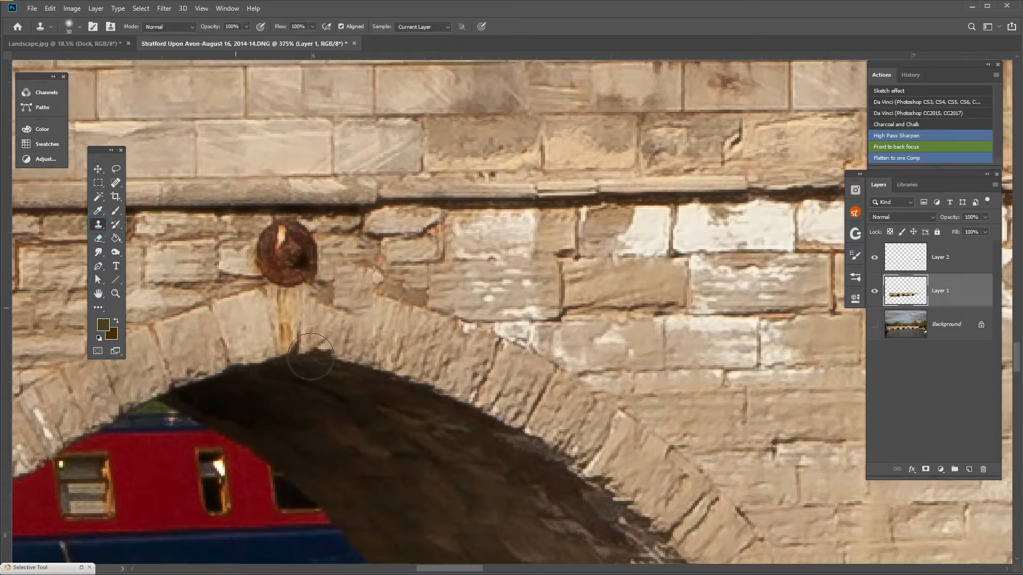
alt+click(442, 321)
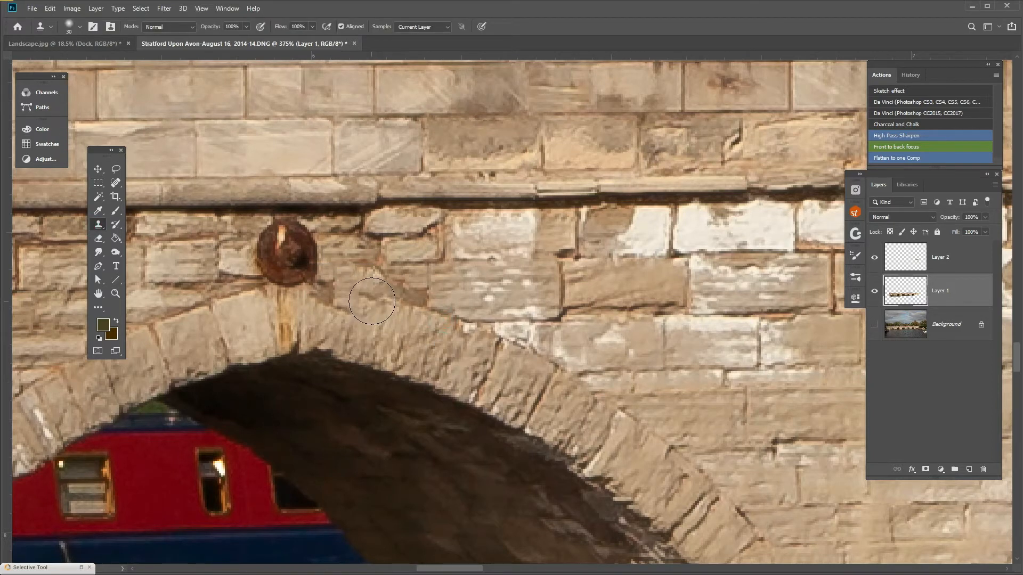
key(bracketleft)
key(bracketleft)
mouse_move(370, 302)
mouse_down()
mouse_move(337, 293)
mouse_move(330, 301)
mouse_up()
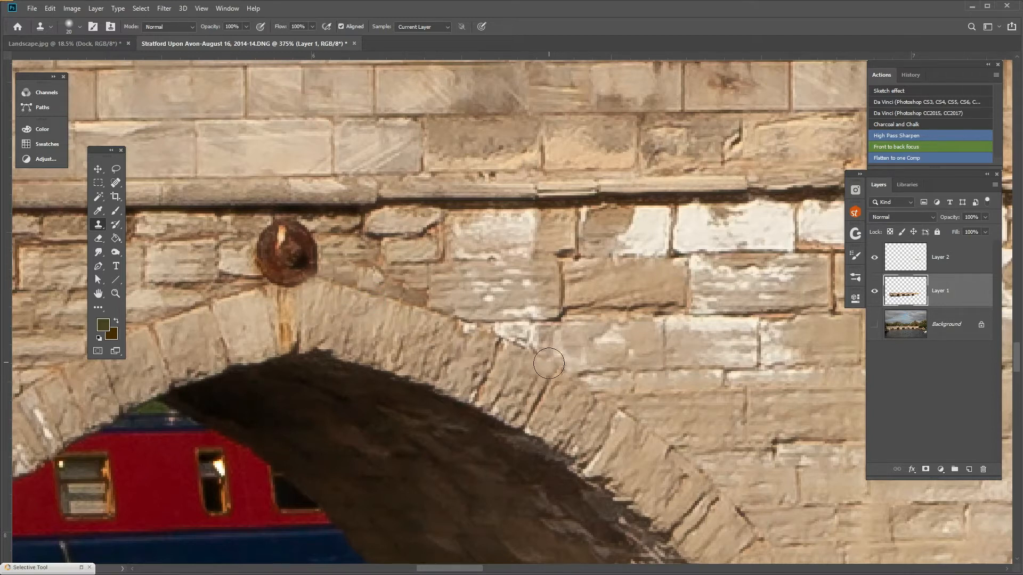
Step: Select the No entry sign above the arch next to the red boat's arch, replace it with a Content-Aware fill, and clear the selection
scroll(560, 361, down, 5)
drag(556, 450, 418, 424)
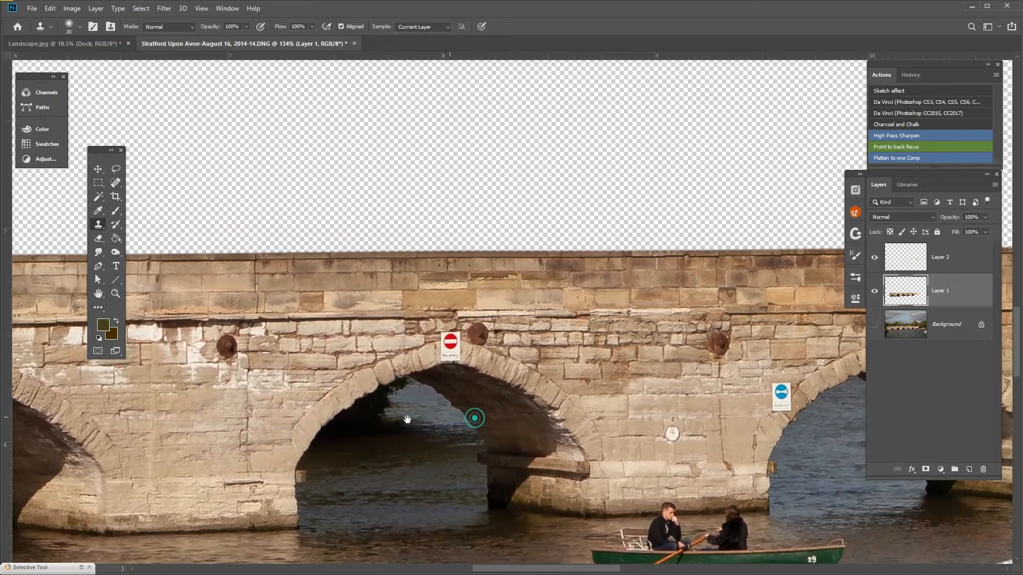
scroll(353, 319, up, 5)
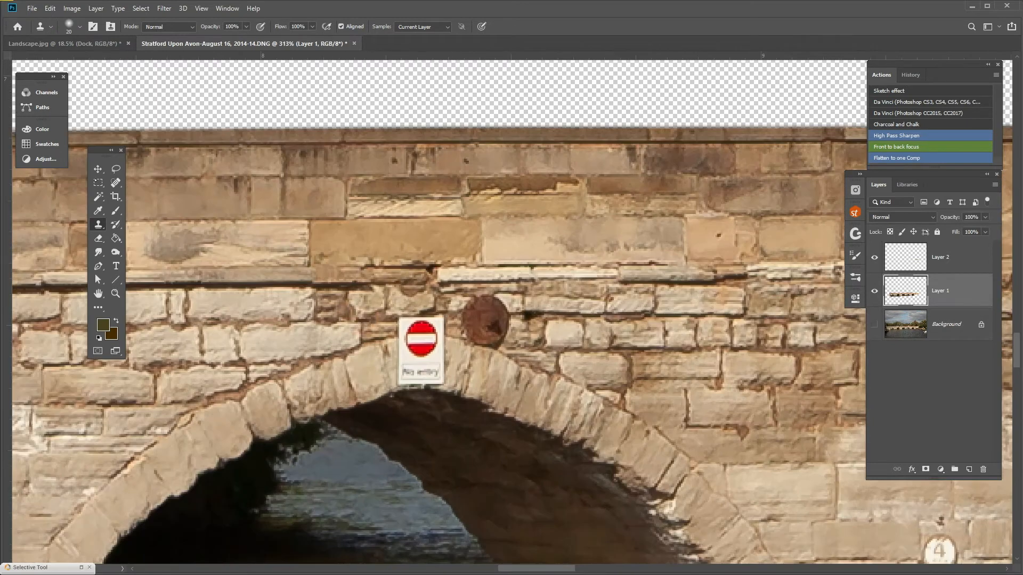
click(98, 182)
drag(393, 316, 446, 389)
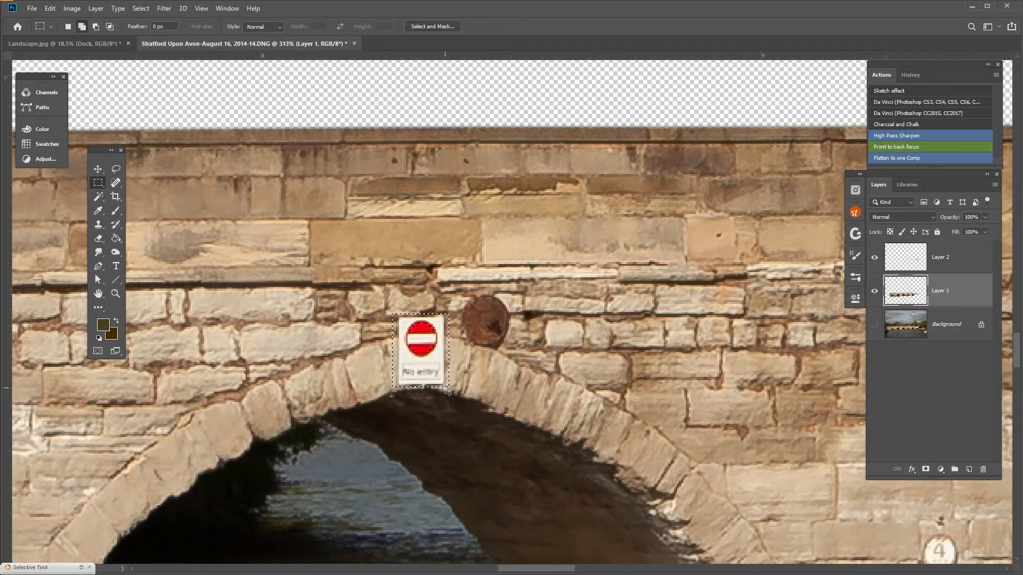
key(shift+BackSpace)
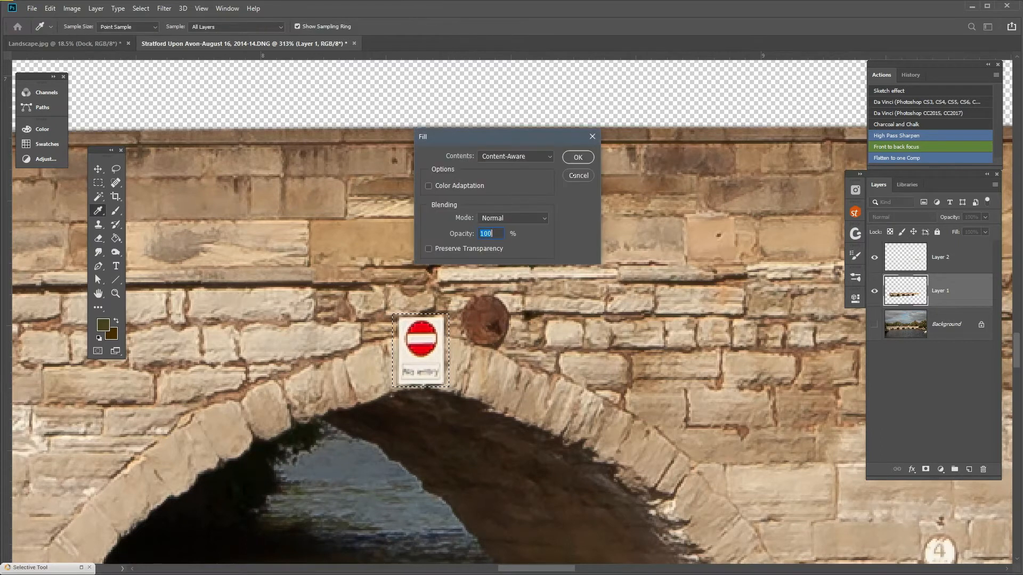
click(578, 156)
key(ctrl+d)
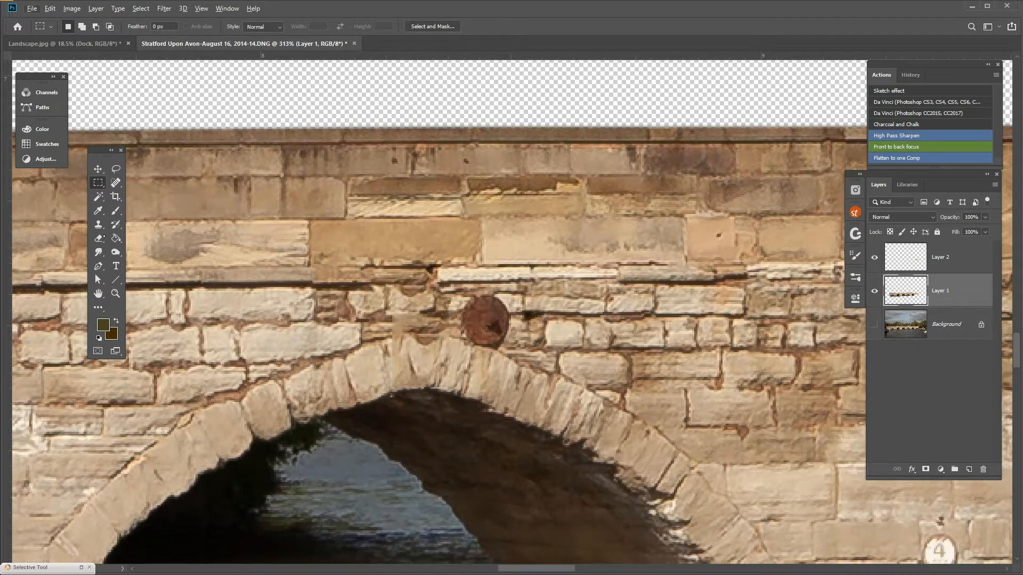
Step: Paint original stonework back around the edges of the filled No entry sign area with a 30-pixel History Brush
key(s)
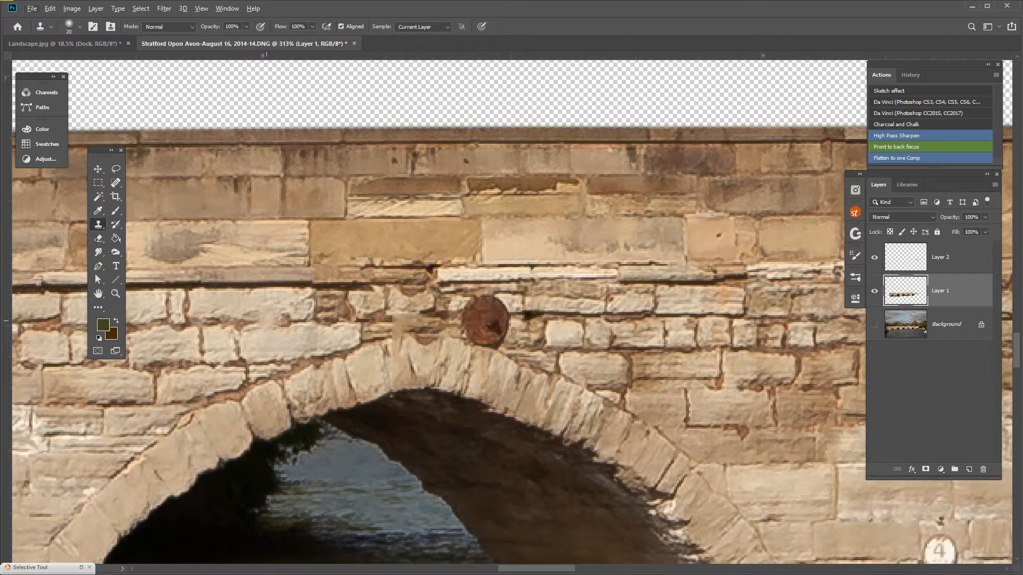
key(j)
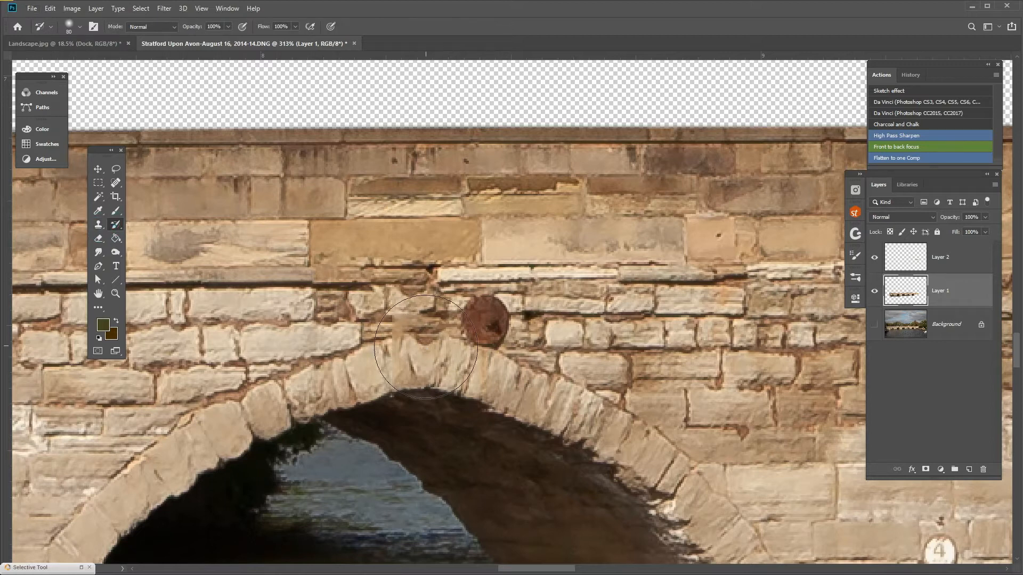
key(bracketleft)
key(bracketleft)
mouse_move(407, 317)
mouse_down()
mouse_move(402, 304)
mouse_move(440, 296)
mouse_up()
click(381, 341)
drag(383, 364, 386, 296)
drag(462, 373, 492, 353)
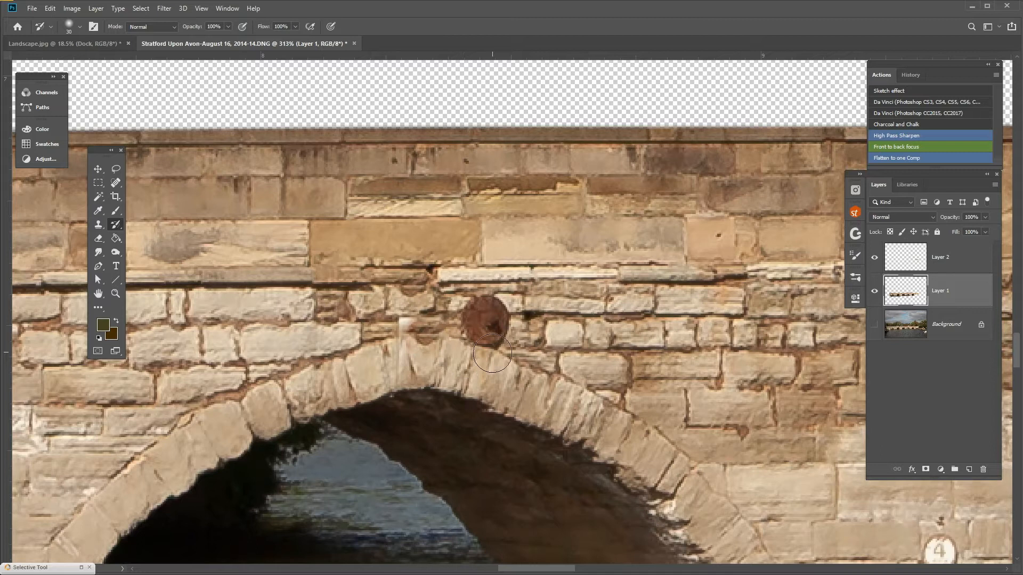
Step: Heal the pale sign remnant above the arch's keystones with the Content-Aware Spot Healing Brush
key(j)
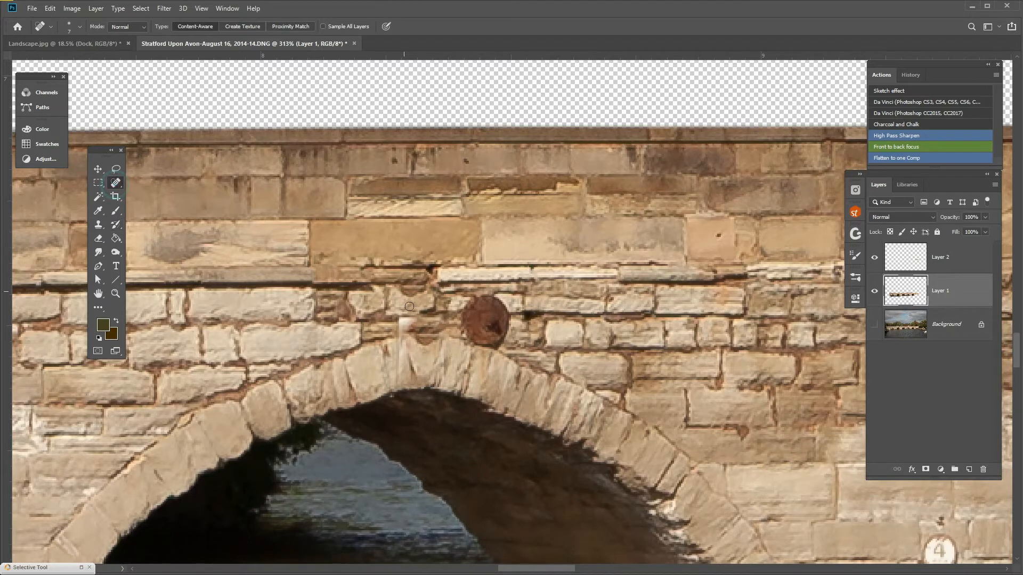
drag(404, 324, 420, 320)
click(428, 322)
Step: Select the round number 4 plaque on the bridge pier, replace it with a Content-Aware fill, and clear the selection
scroll(491, 455, down, 5)
drag(548, 466, 228, 411)
scroll(454, 416, up, 3)
scroll(343, 481, up, 4)
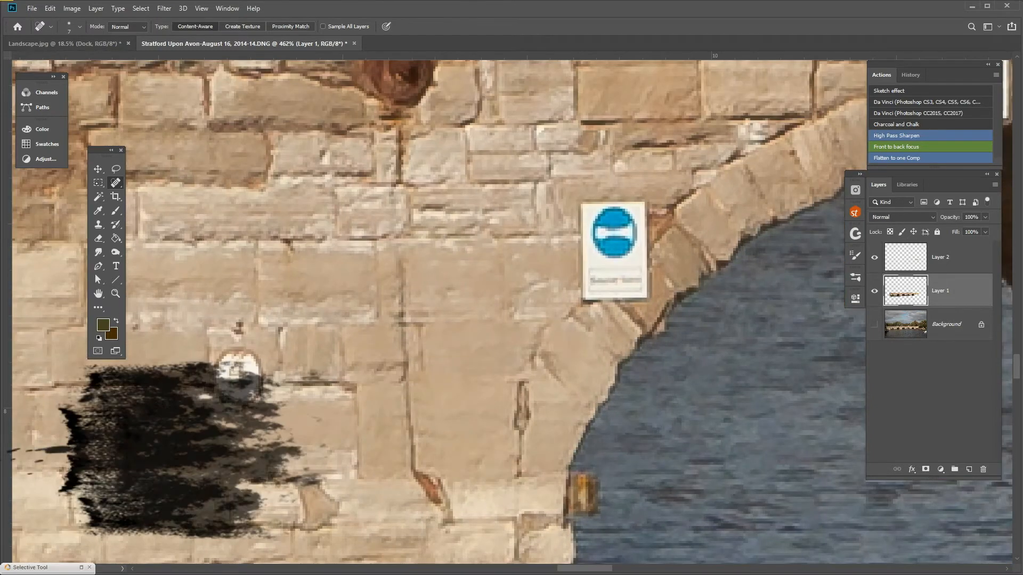
key(m)
mouse_move(208, 339)
mouse_down()
mouse_move(247, 356)
mouse_move(273, 411)
mouse_up()
key(ctrl+d)
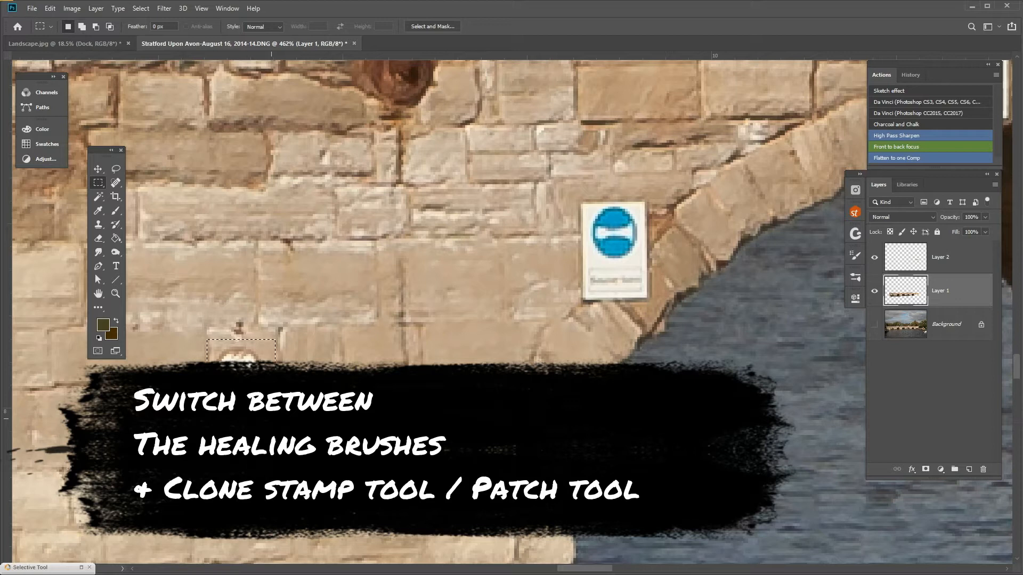
key(shift+F5)
key(Return)
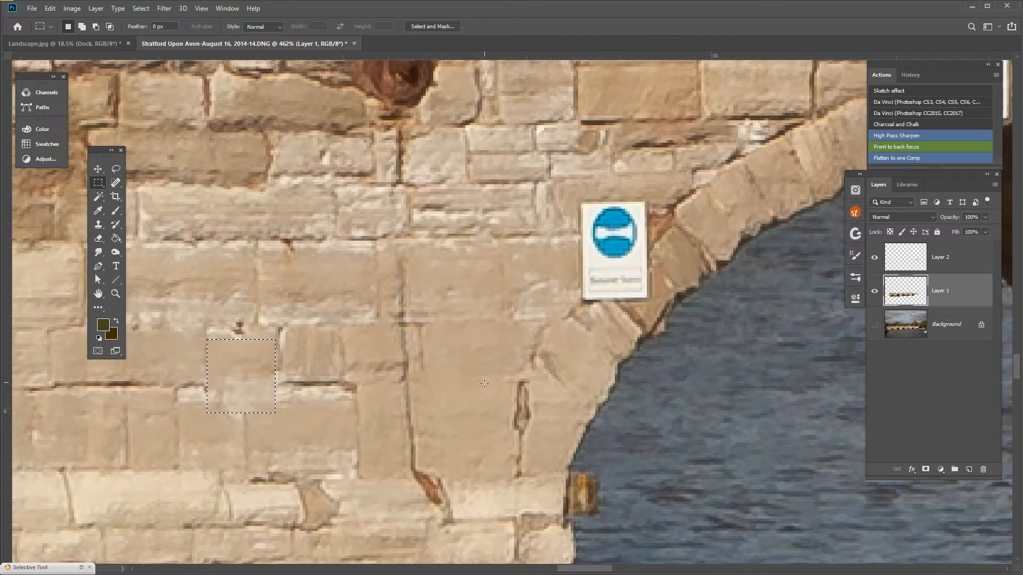
key(ctrl+d)
Step: Sample nearby pier stonework with a 20-pixel Clone Stamp brush to retouch the area where the number 4 plaque was
click(98, 224)
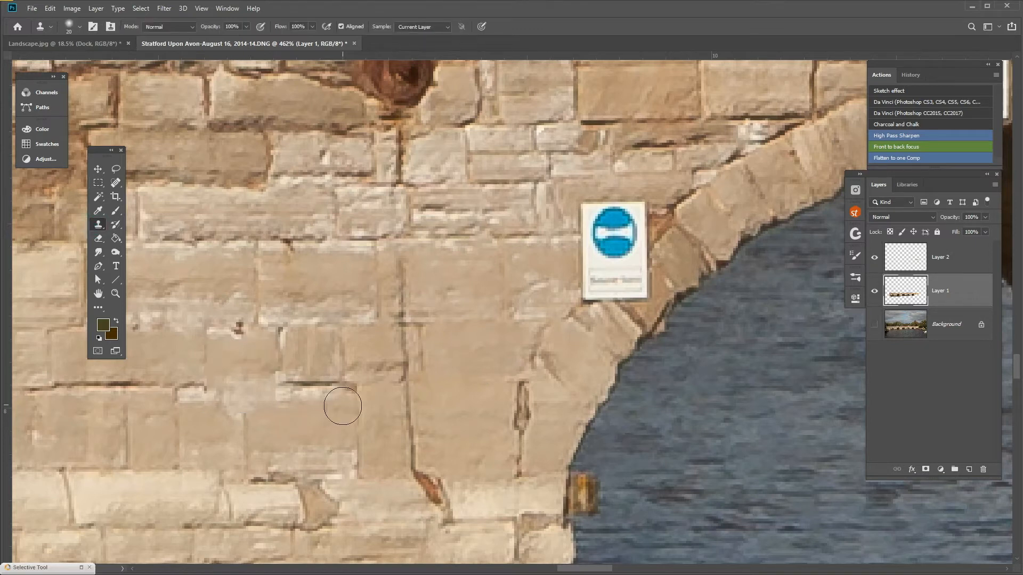
drag(391, 418, 487, 397)
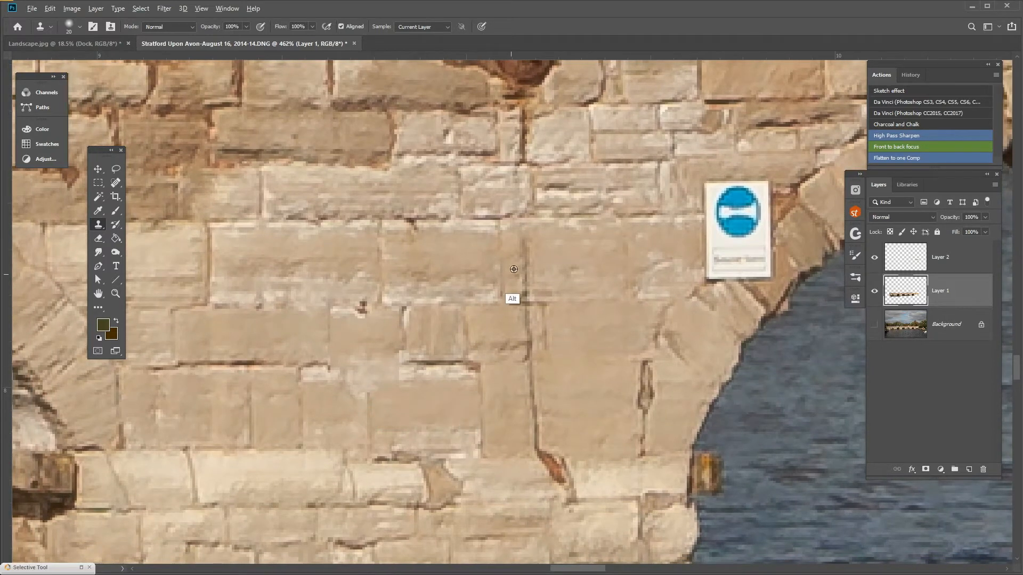
key(alt)
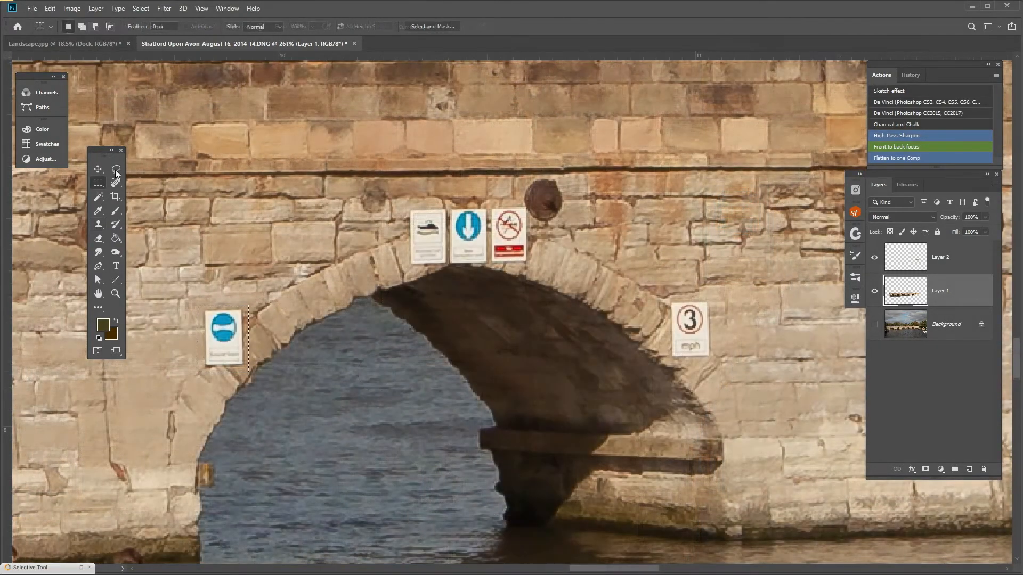
Step: Patch the selected blue sign beside the arch with stonework from higher along the same arch, using the Content-Aware Patch tool
mouse_move(116, 183)
mouse_down()
mouse_move(149, 182)
mouse_move(154, 193)
mouse_up()
drag(230, 345, 295, 290)
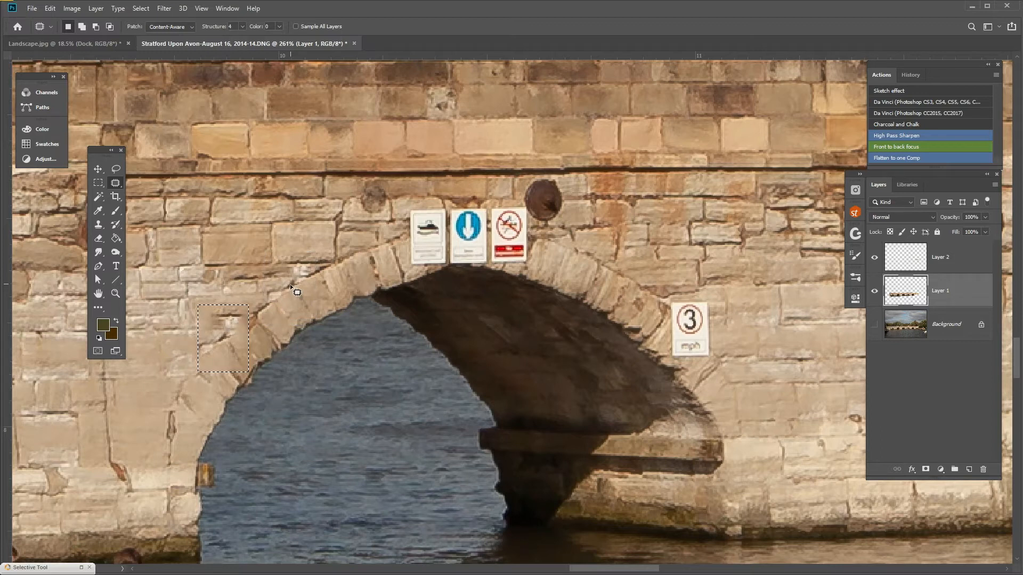
Step: Switch to the Clone Stamp tool and open the Clone Source settings
click(98, 224)
scroll(556, 345, down, 5)
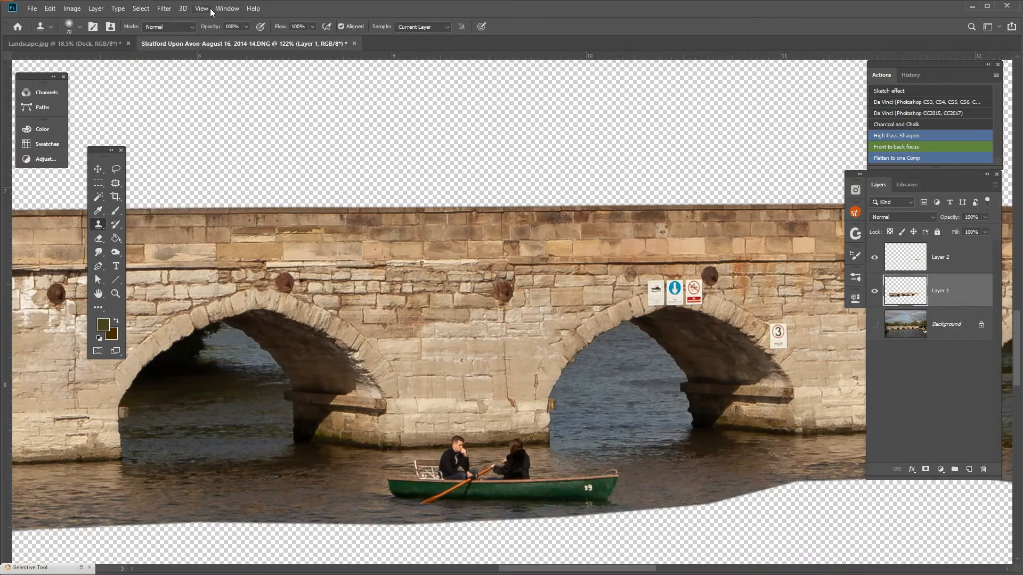
click(227, 8)
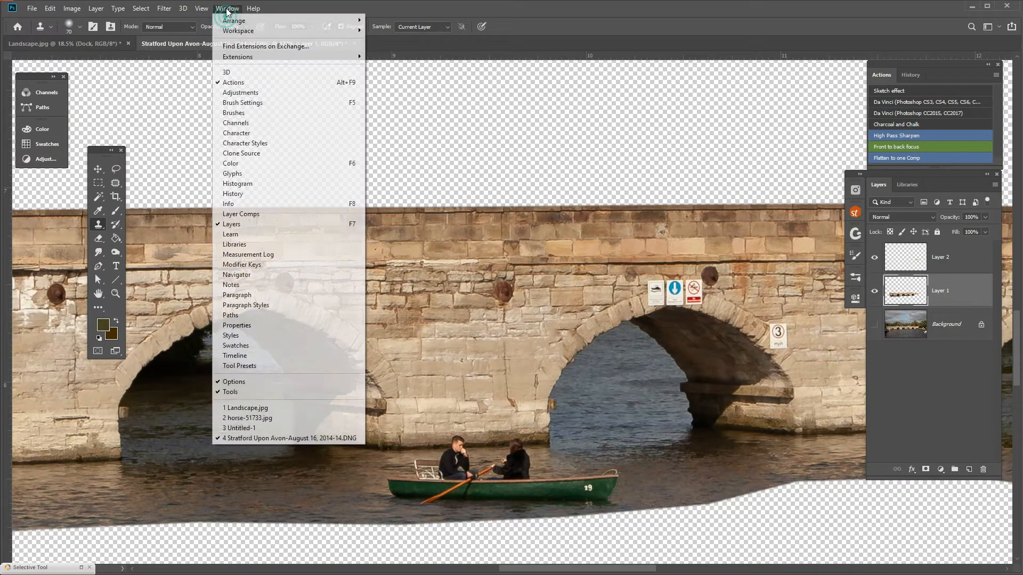
click(249, 154)
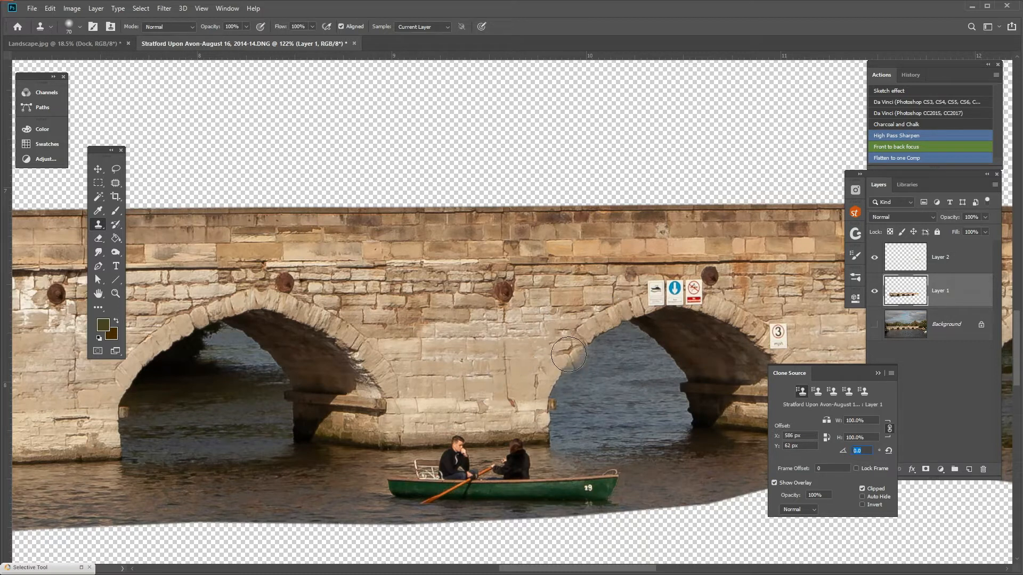
Step: Try clone source rotation angles of -45 and -35 degrees
text(45)
key(BackSpace)
key(BackSpace)
text(-45)
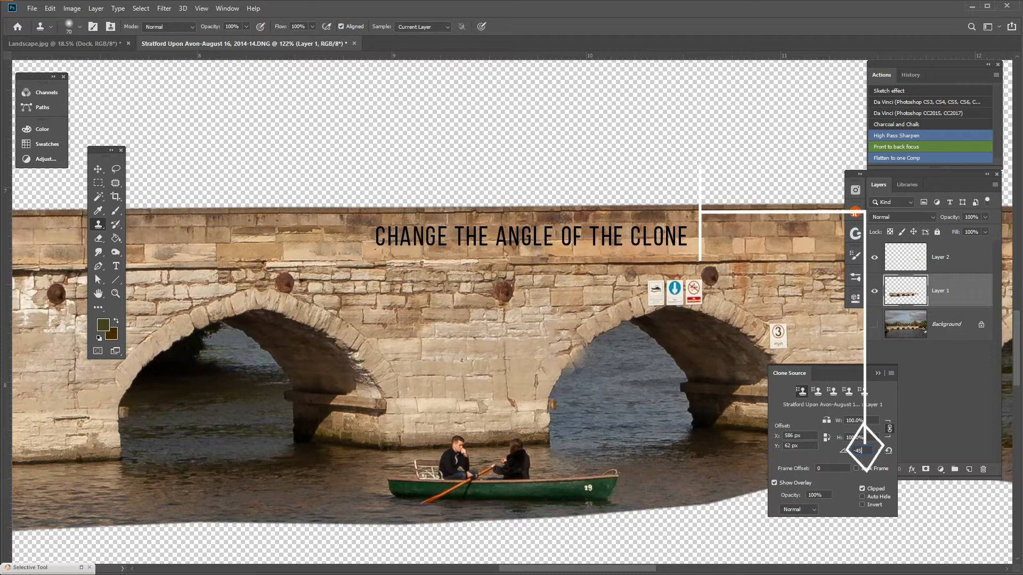
key(BackSpace)
key(BackSpace)
text(35)
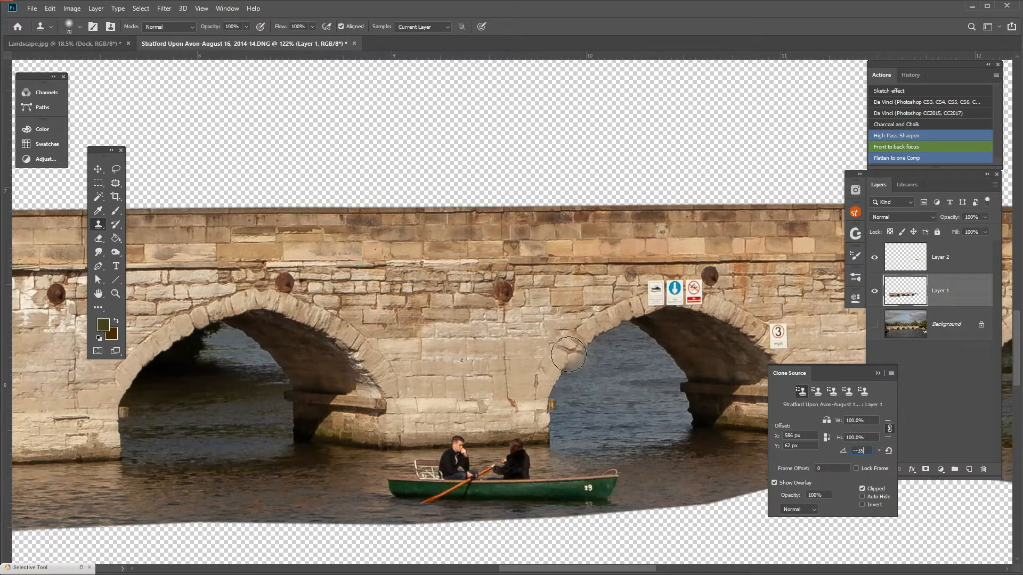
key(BackSpace)
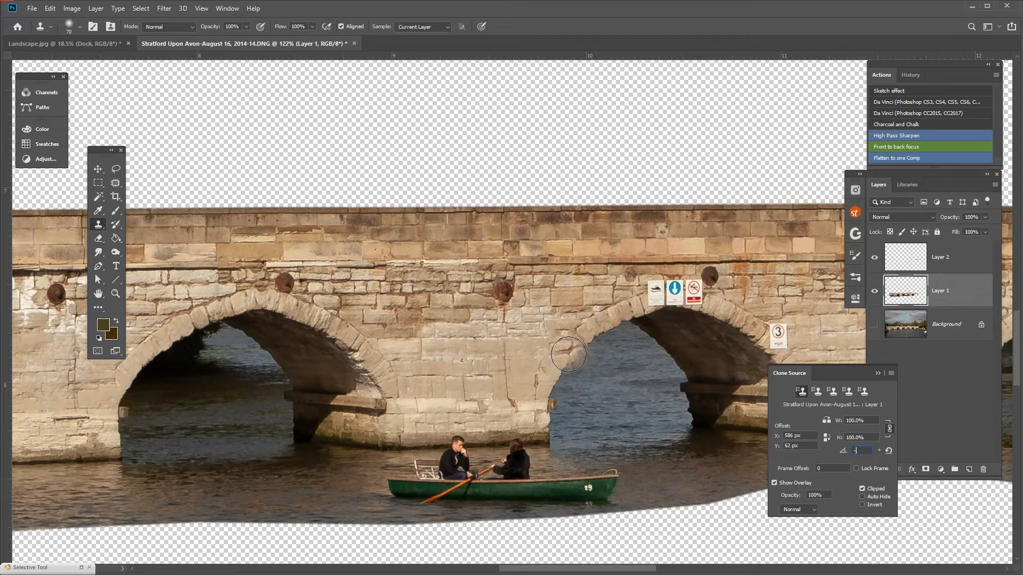
Step: Clone arch stones over the patched blue sign area with the source rotated -10 degrees and a 45-pixel brush, then put away the Clone Source settings
key(BackSpace)
text(10)
key(bracketleft)
key(bracketleft)
key(bracketleft)
mouse_move(573, 334)
mouse_down()
mouse_move(556, 358)
mouse_move(609, 325)
mouse_up()
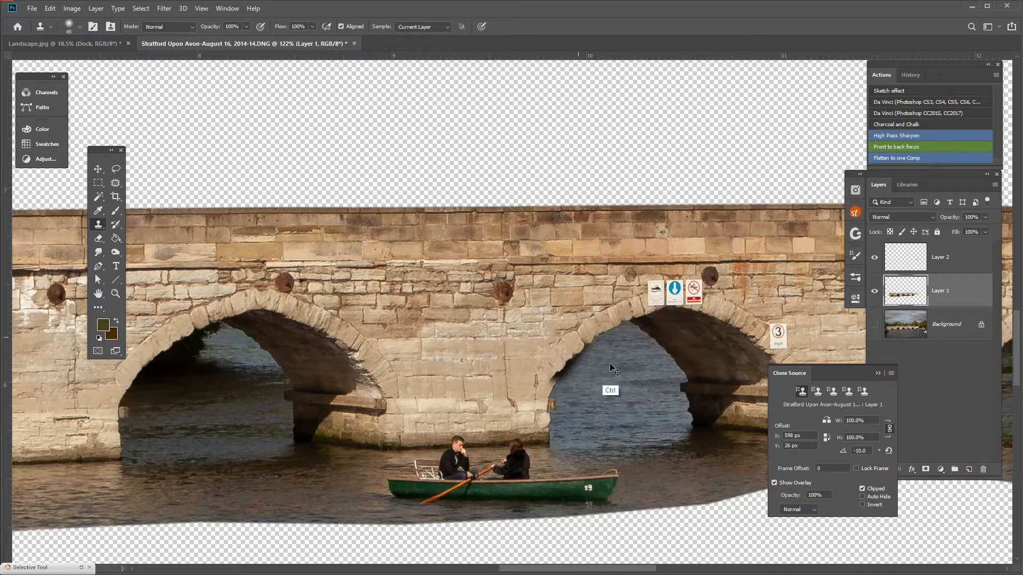
drag(585, 332, 562, 356)
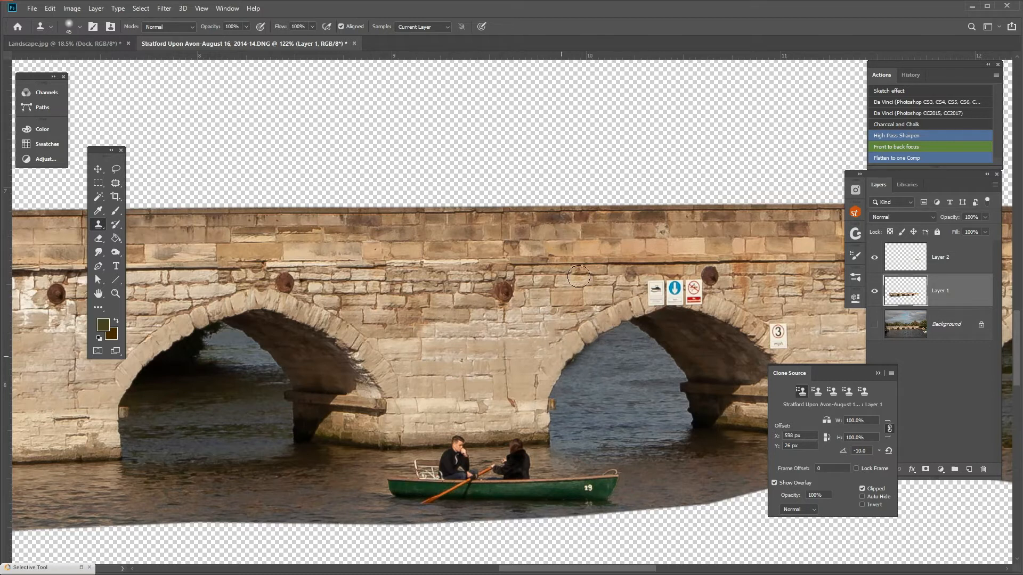
scroll(599, 340, down, 3)
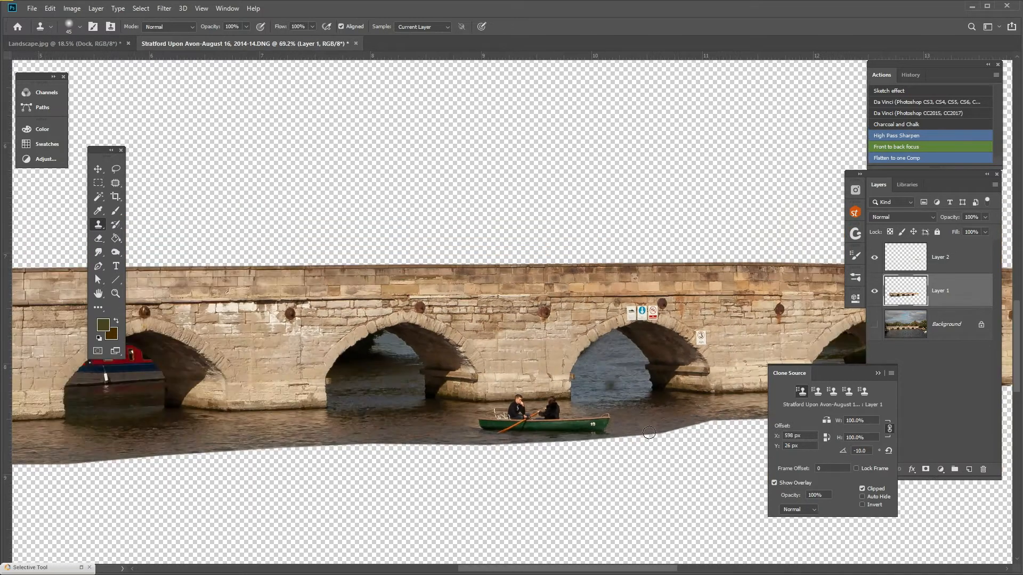
click(877, 373)
Step: Select the three signs above the arch beyond the green boat and patch them with the crown of the neighbouring arch
drag(686, 344, 563, 353)
scroll(563, 315, up, 4)
scroll(544, 317, up, 5)
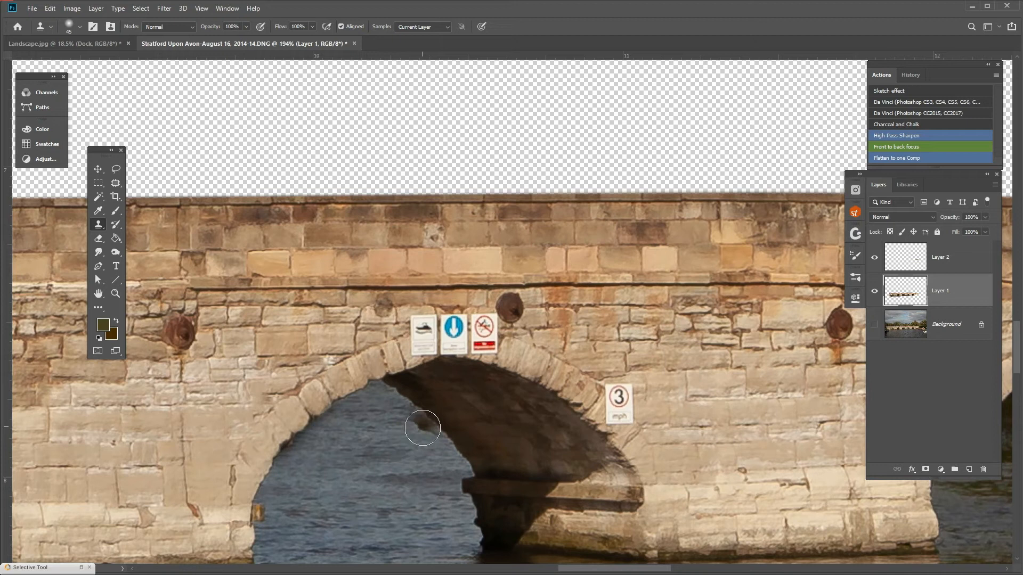
key(m)
drag(406, 314, 498, 357)
scroll(490, 373, down, 5)
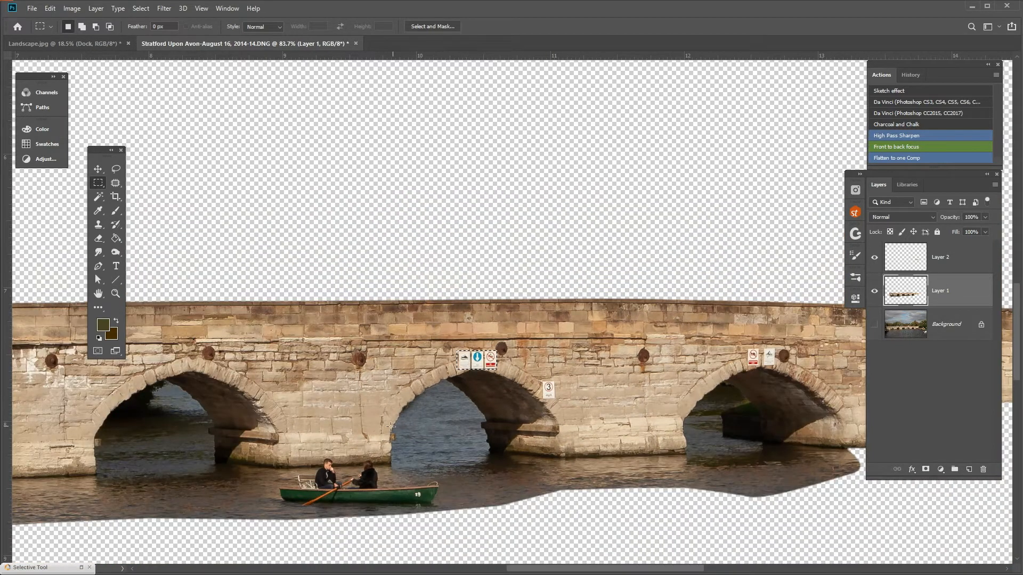
key(j)
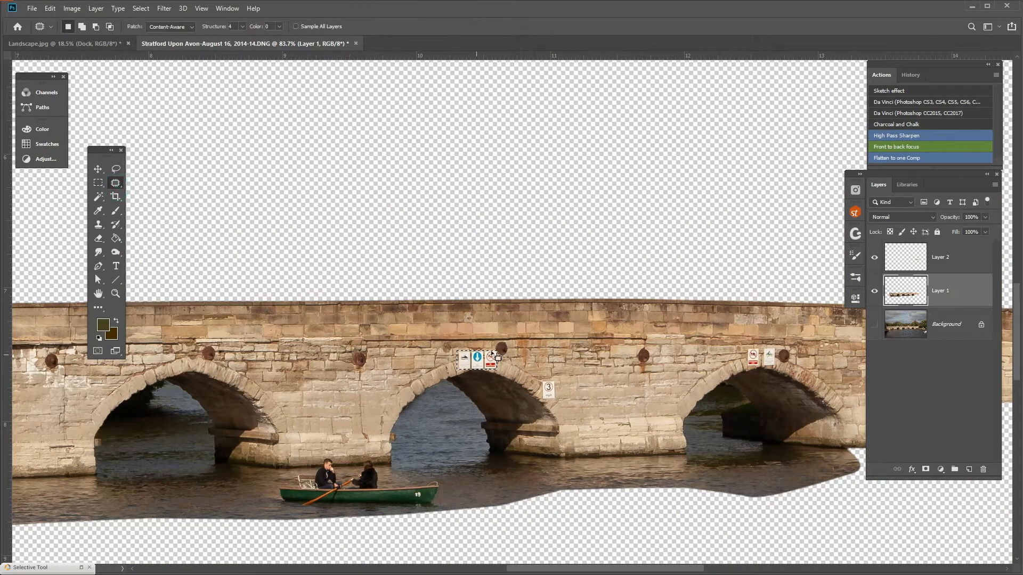
drag(481, 364, 193, 367)
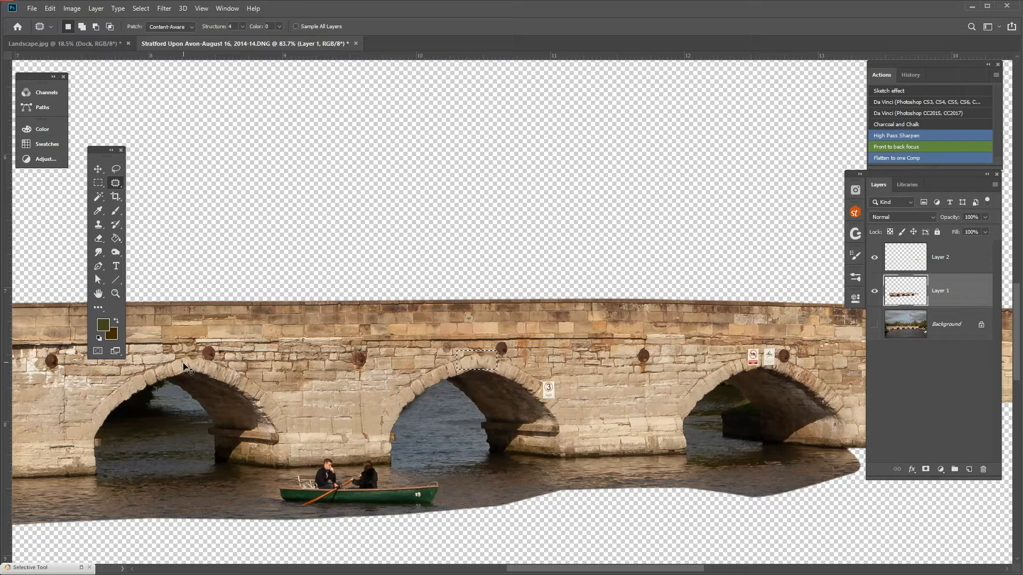
Step: Retouch the underside of the patched arch crown by cloning its stone edge with a 15-pixel Clone Stamp brush
scroll(431, 411, up, 6)
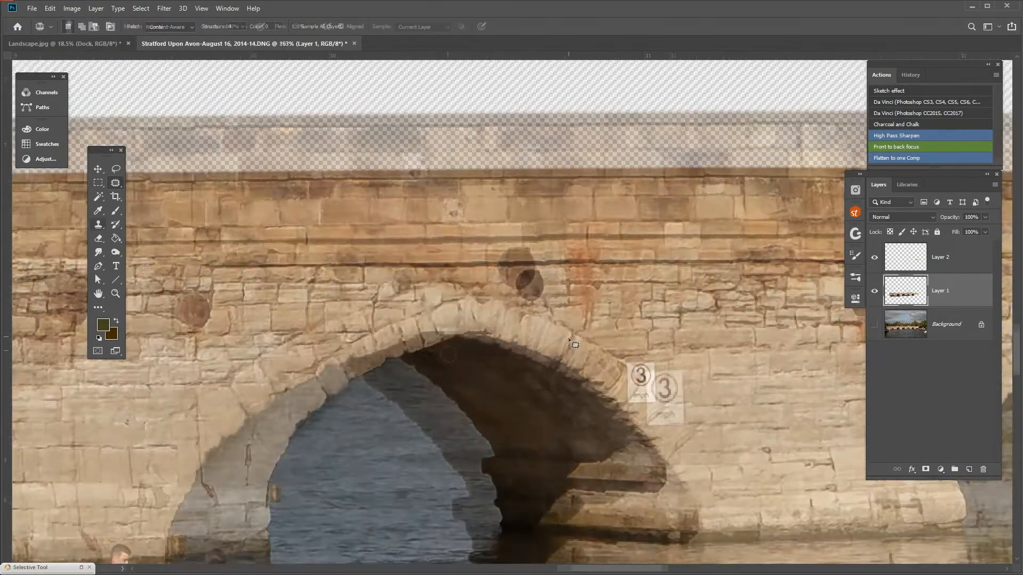
key(s)
alt+click(478, 339)
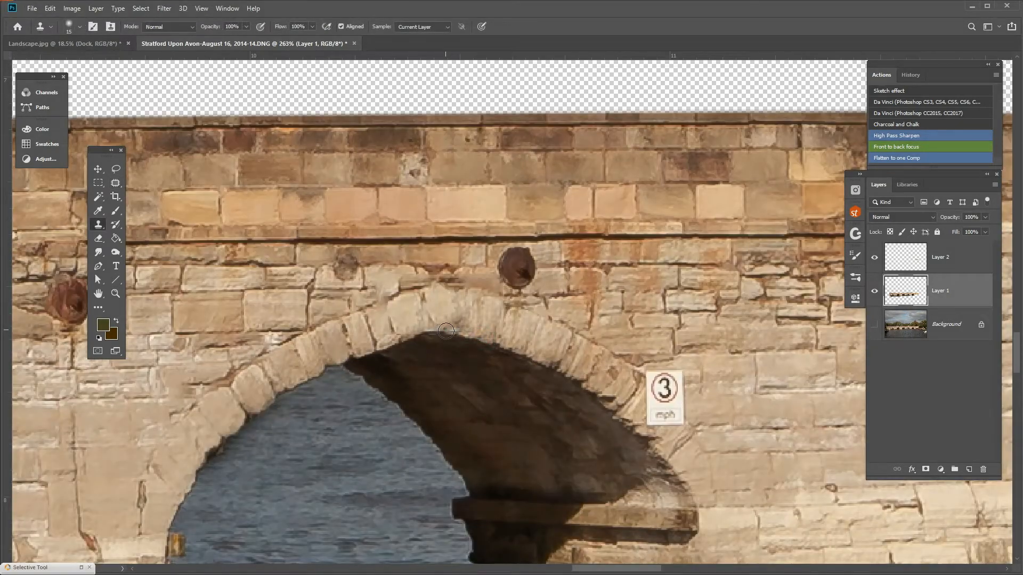
click(401, 419)
scroll(441, 411, down, 2)
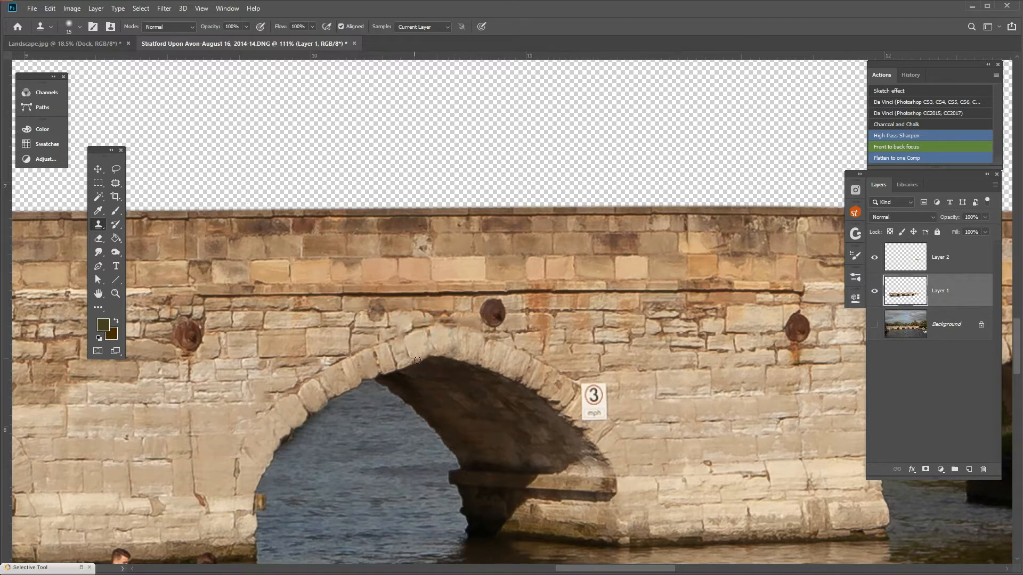
Step: Select the 3 mph sign beside the arch and patch it with matching stonework from the side of the next arch
scroll(418, 360, down, 3)
scroll(513, 343, up, 4)
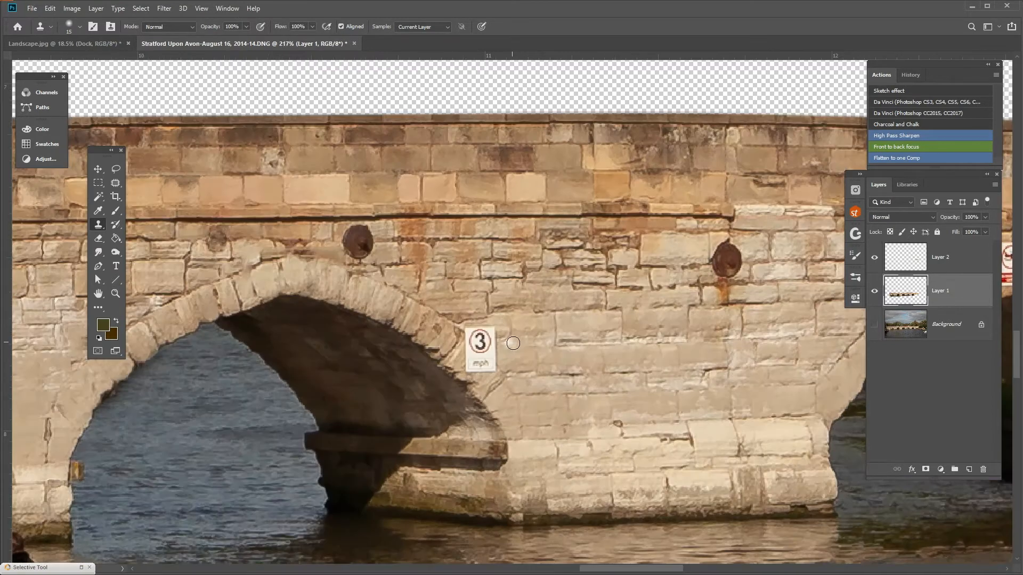
scroll(513, 343, up, 2)
key(m)
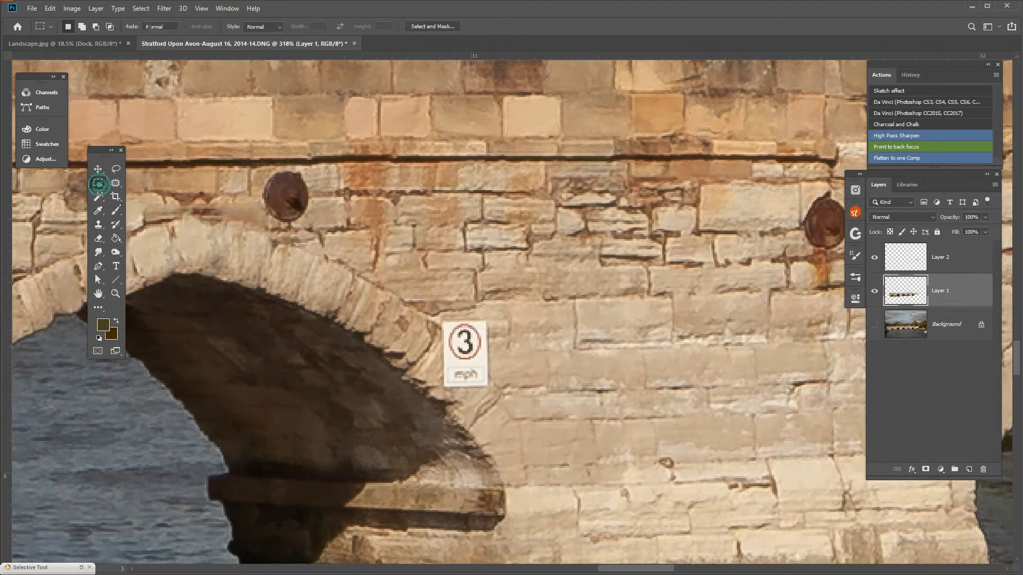
drag(440, 320, 499, 391)
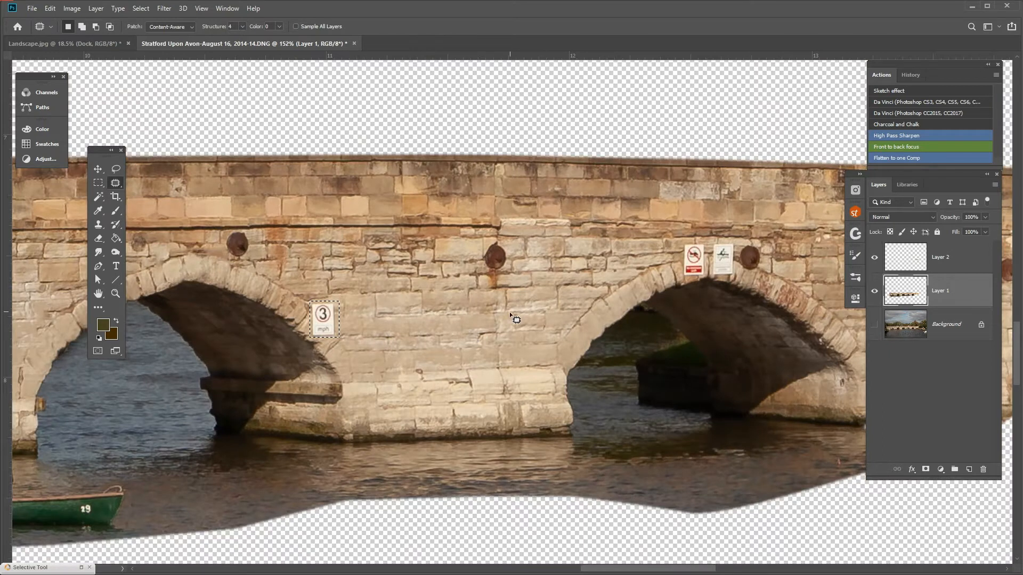
drag(324, 328, 826, 317)
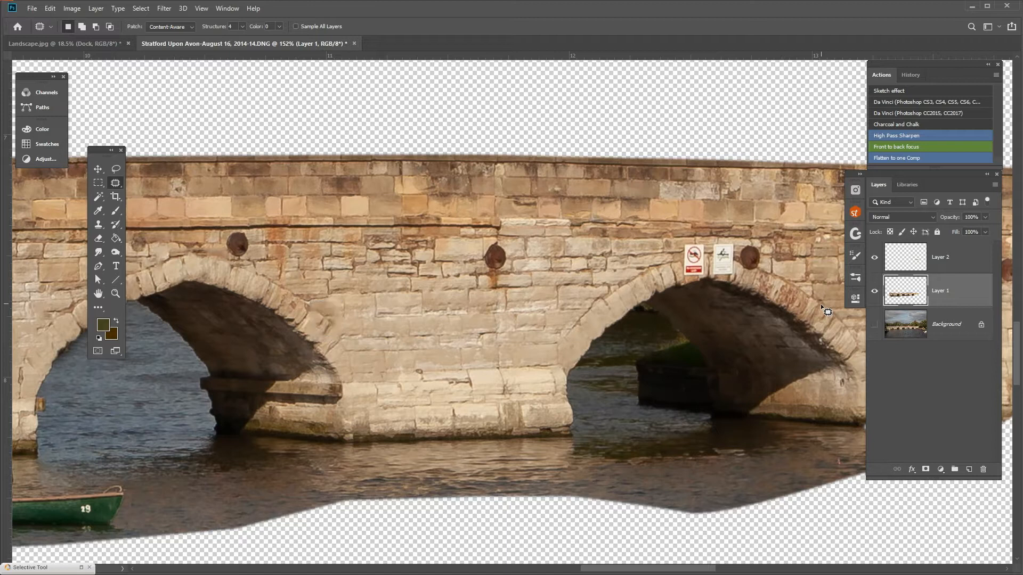
Step: Retouch the stones where the 3 mph sign was by cloning nearby masonry with a 7-pixel Clone Stamp brush
scroll(269, 311, up, 3)
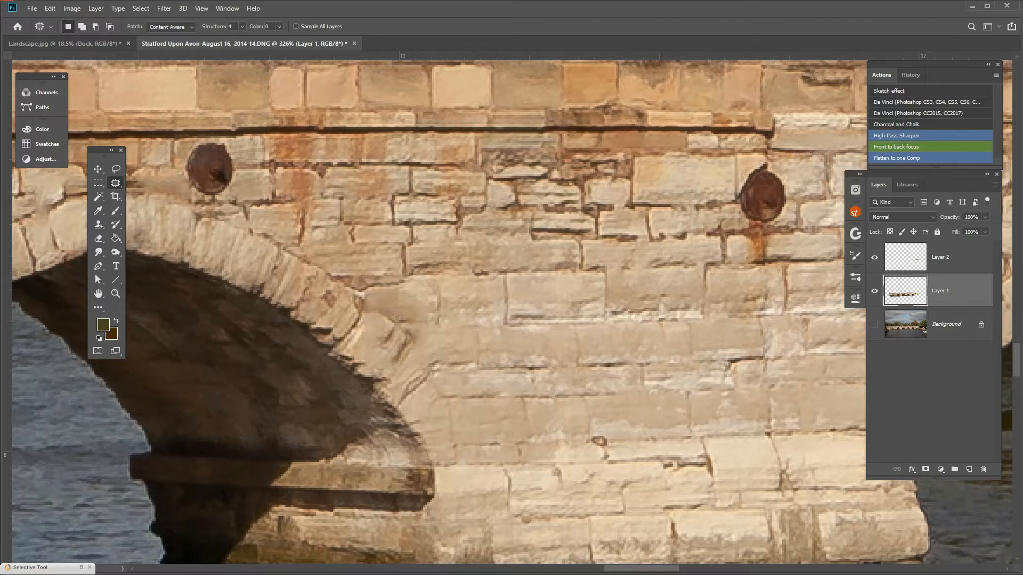
key(s)
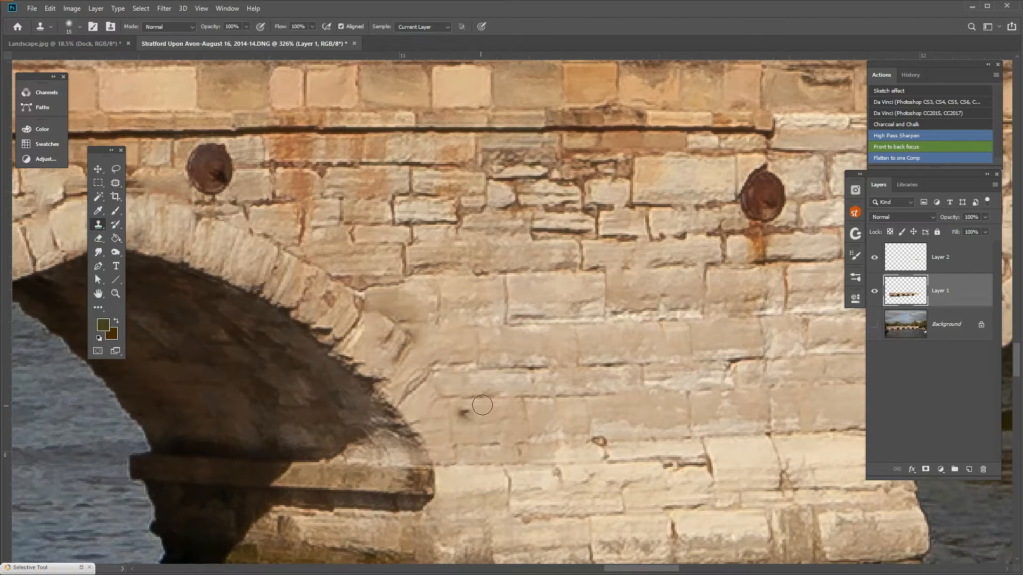
key(alt)
alt+click(548, 297)
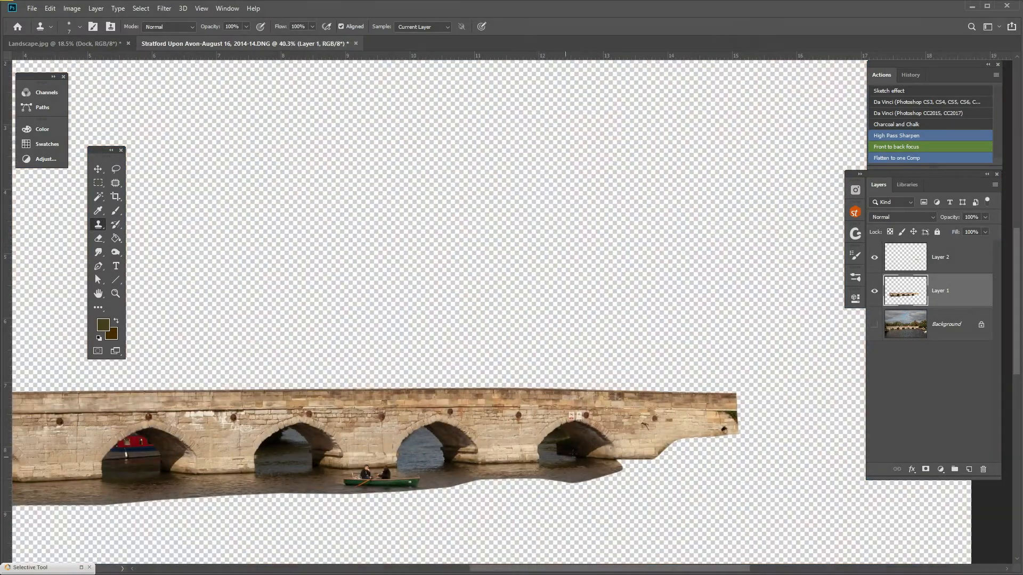
Step: Select the two signs above the last arch, patch them with the crown of an arch farther along the bridge, and deselect
scroll(592, 424, up, 5)
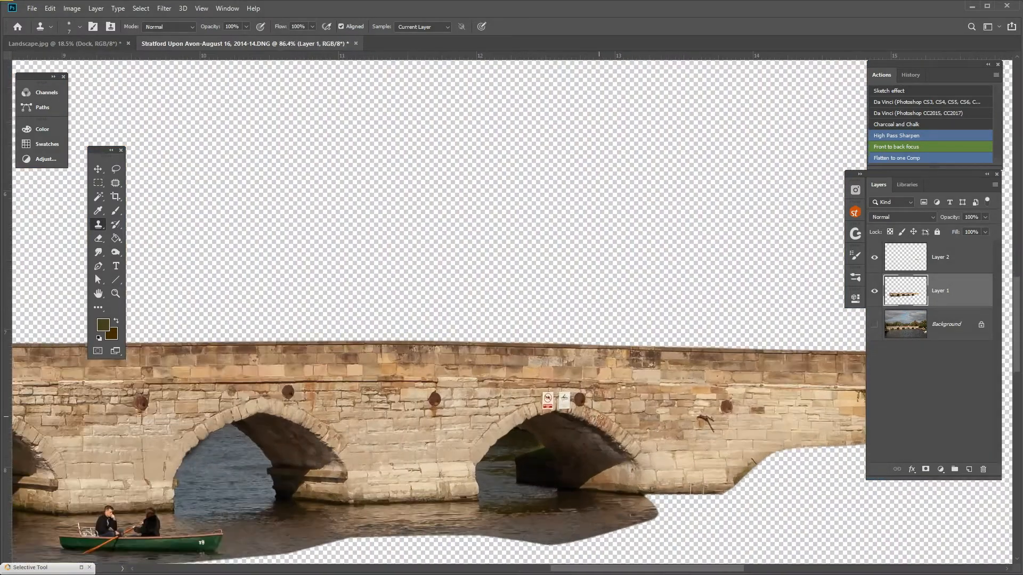
scroll(603, 416, up, 5)
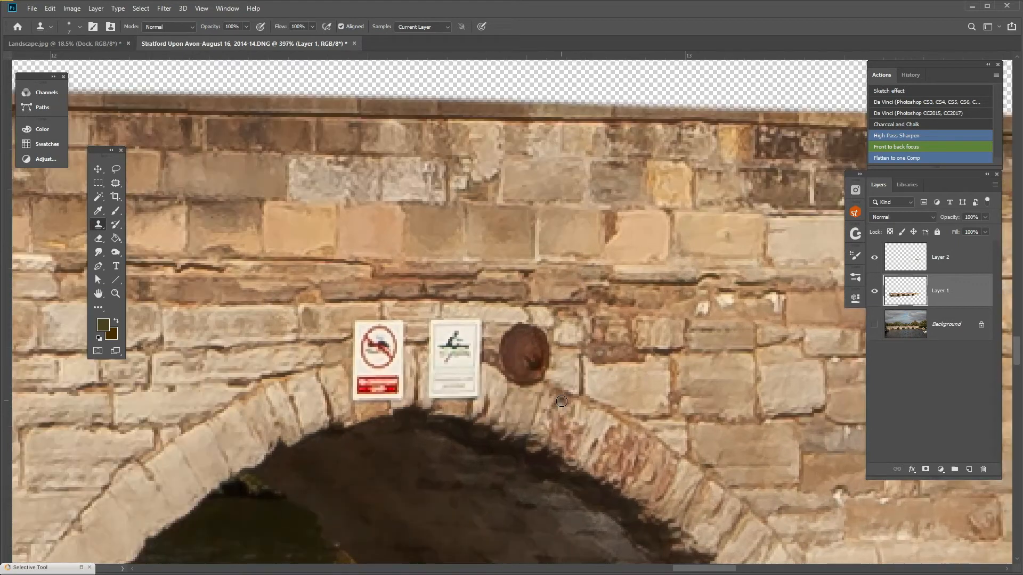
key(m)
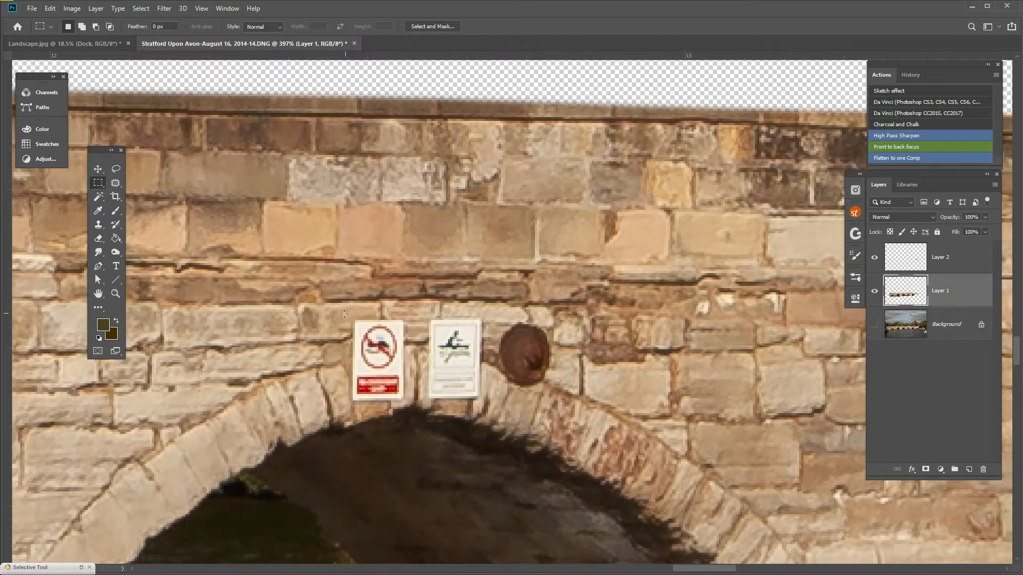
drag(448, 322, 484, 403)
key(space)
drag(512, 432, 455, 382)
scroll(454, 381, down, 6)
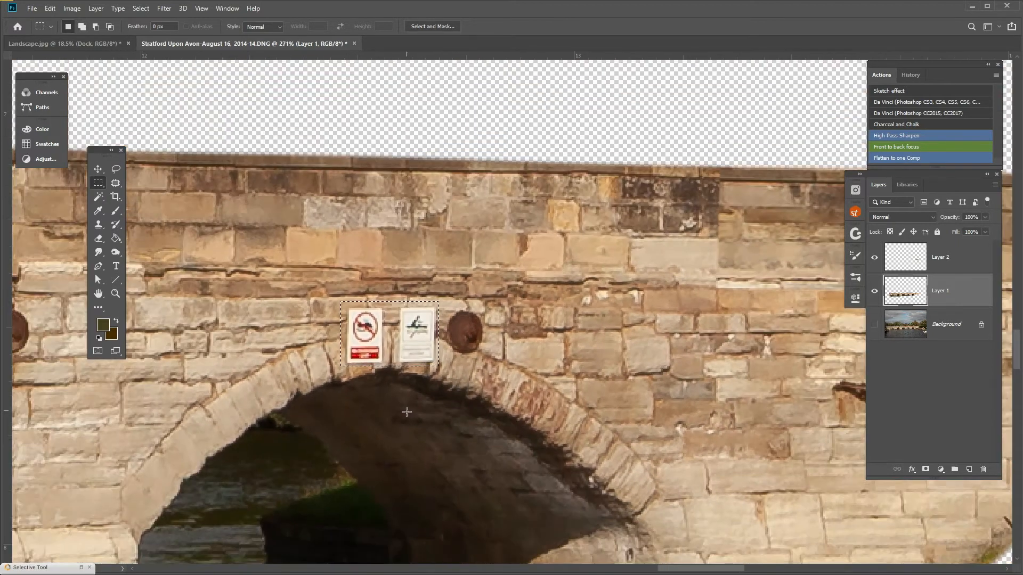
scroll(408, 412, down, 2)
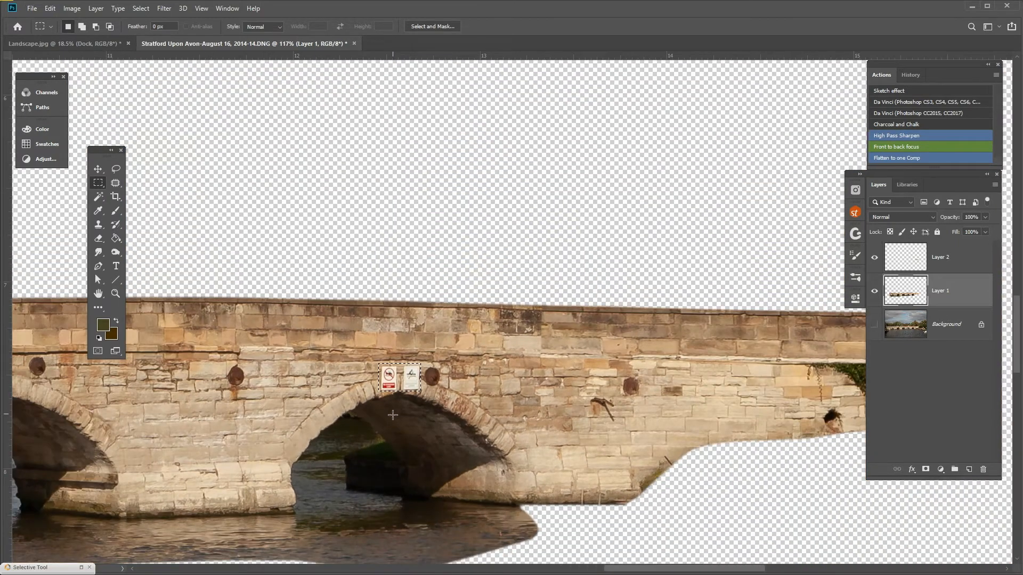
scroll(393, 415, down, 1)
scroll(367, 415, up, 1)
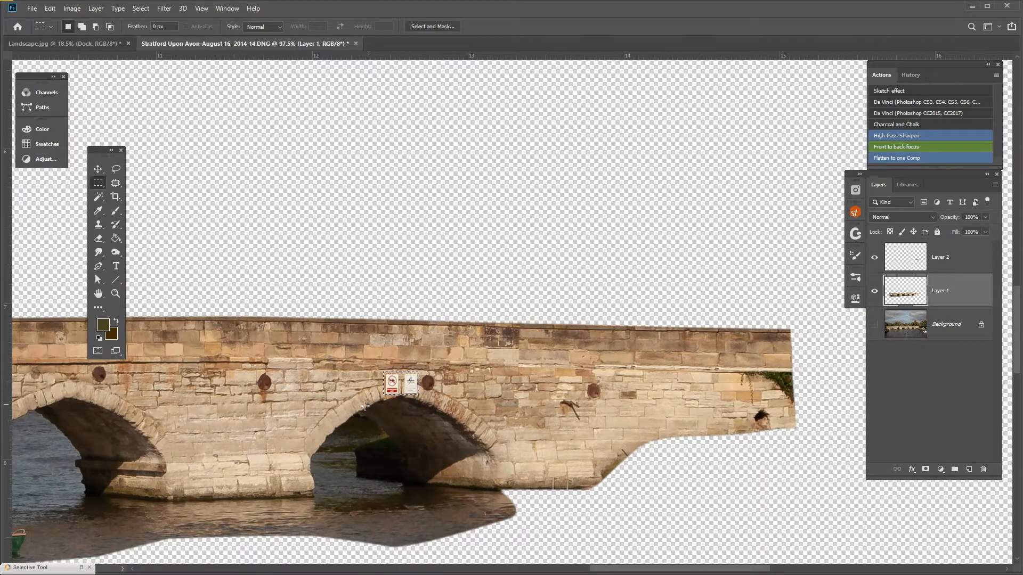
key(space)
drag(365, 406, 695, 416)
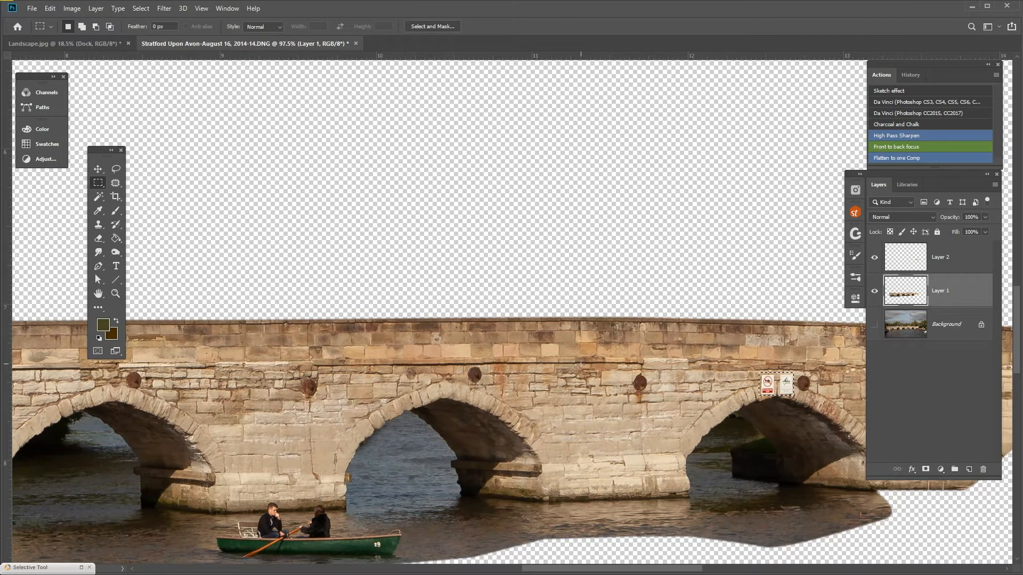
key(j)
drag(777, 391, 108, 383)
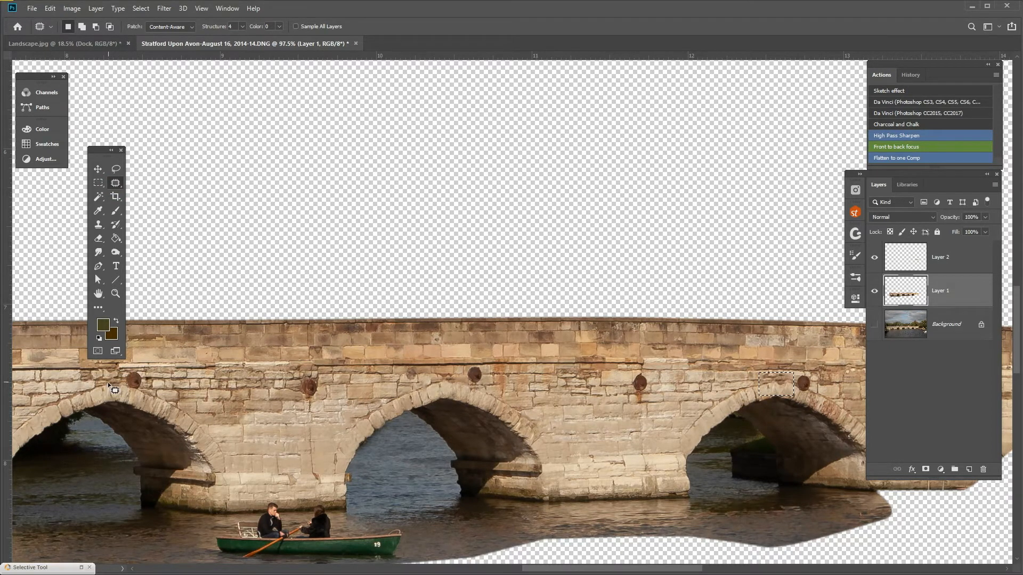
key(ctrl+d)
Step: Lasso a loose selection around the green rowing boat, including its two occupants, the seat and the oar
scroll(672, 419, up, 5)
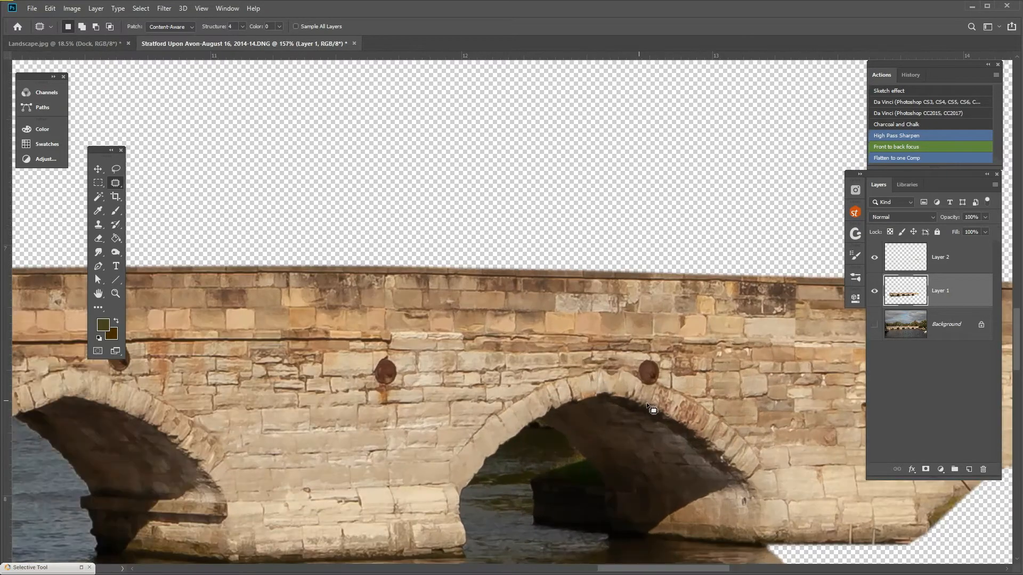
scroll(636, 380, down, 9)
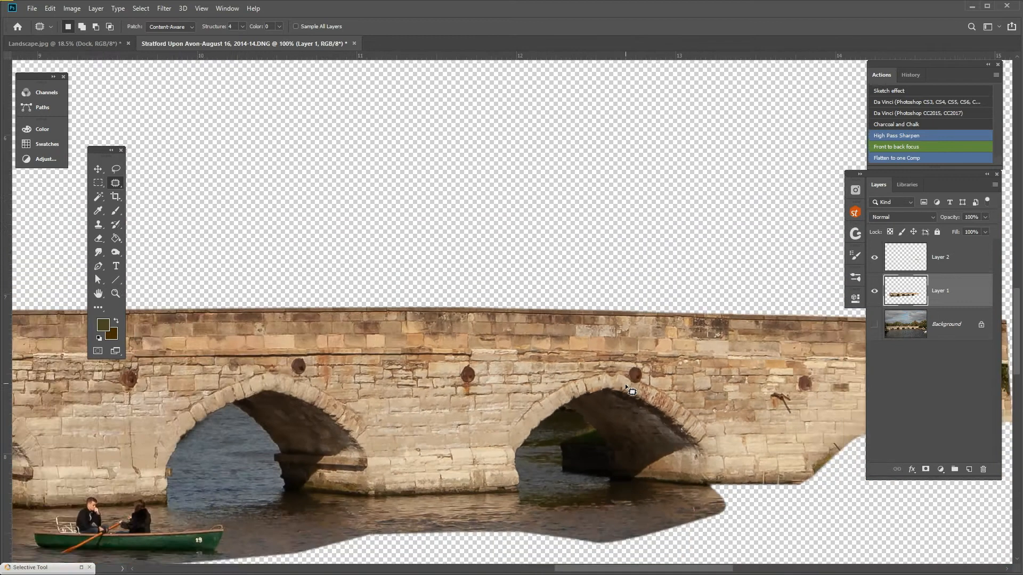
scroll(627, 392, down, 4)
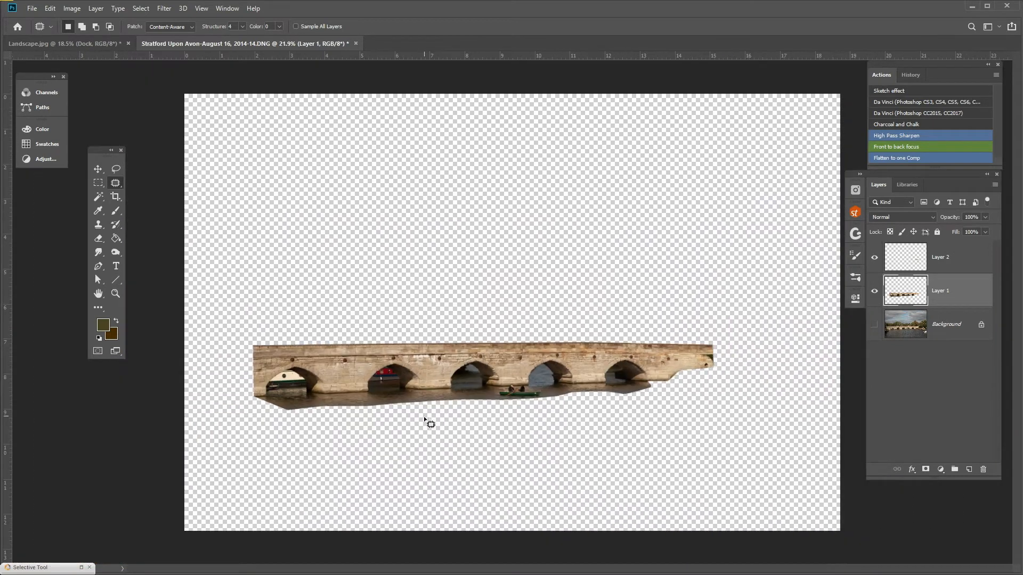
scroll(448, 406, down, 1)
scroll(447, 406, up, 2)
scroll(424, 420, up, 3)
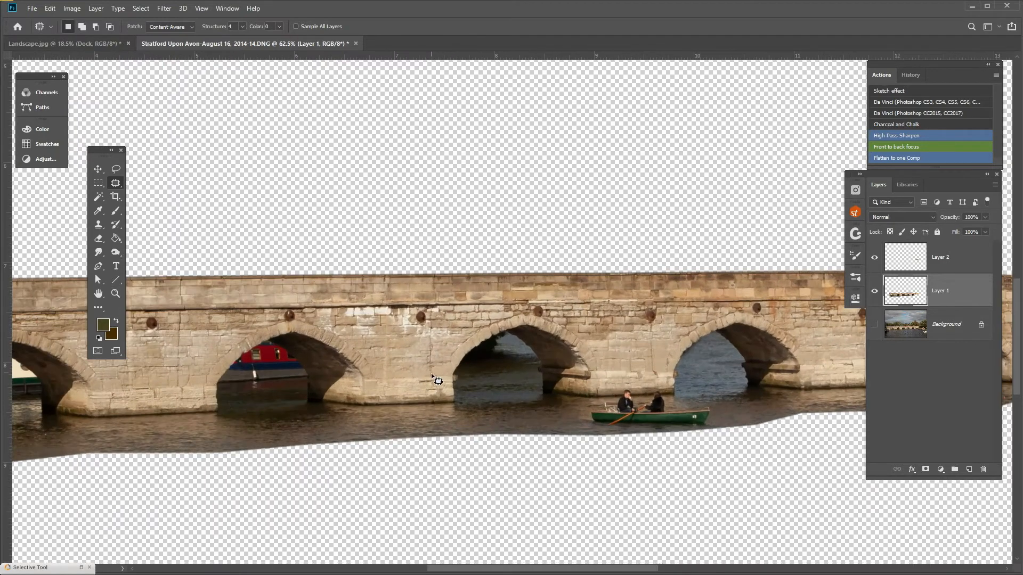
scroll(698, 398, up, 5)
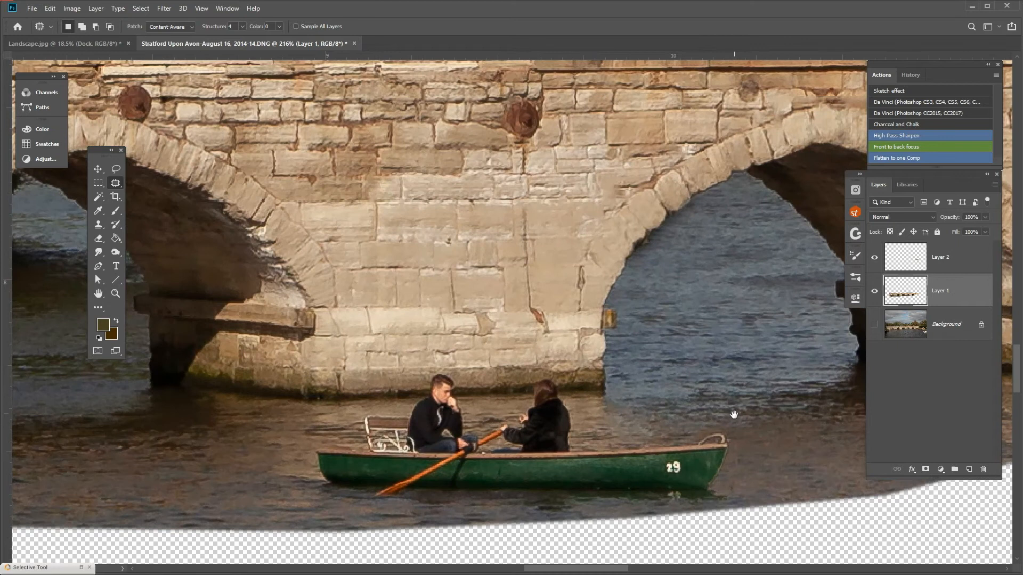
drag(734, 415, 640, 328)
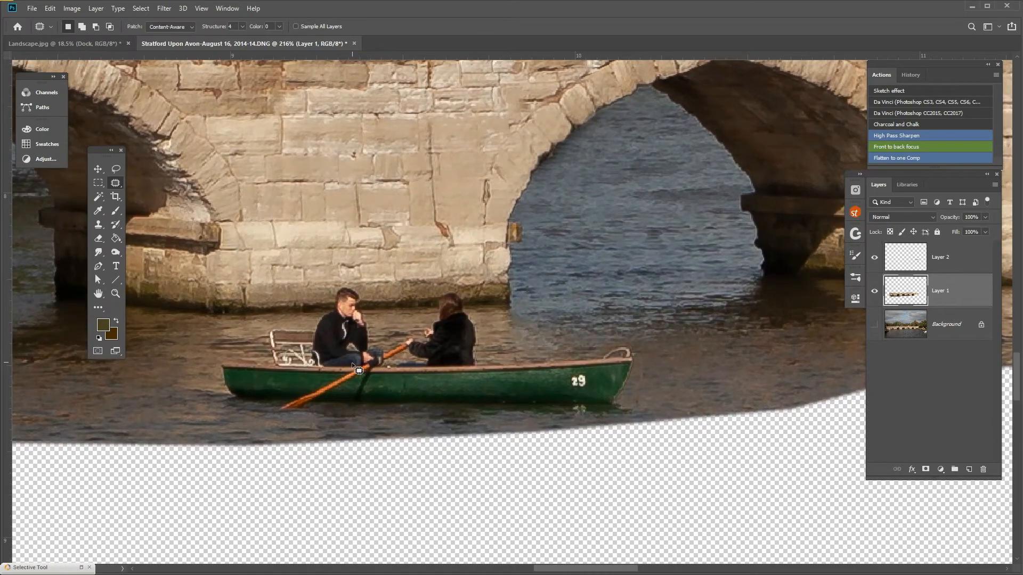
click(115, 170)
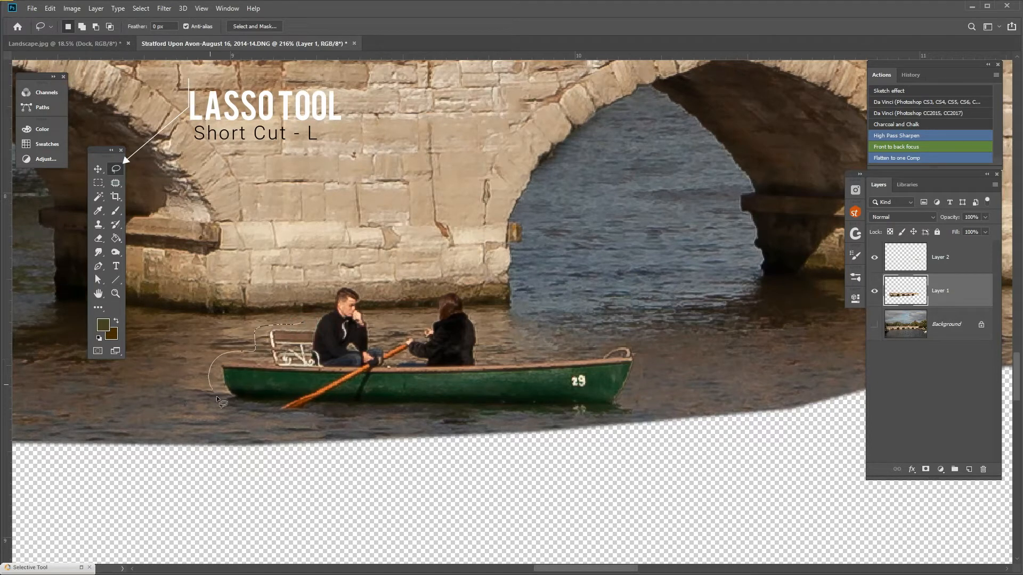
drag(272, 405, 330, 412)
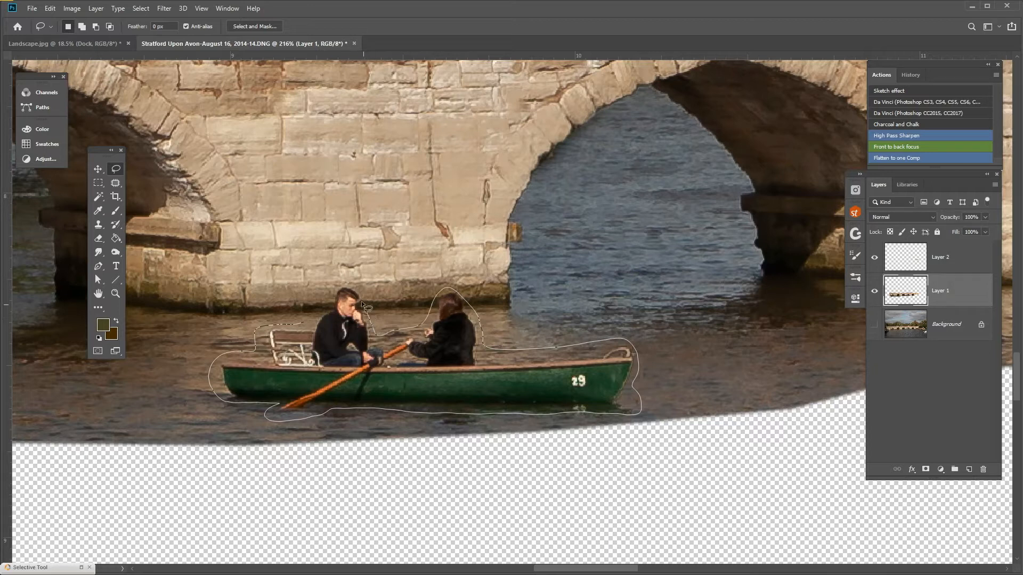
drag(319, 312, 266, 332)
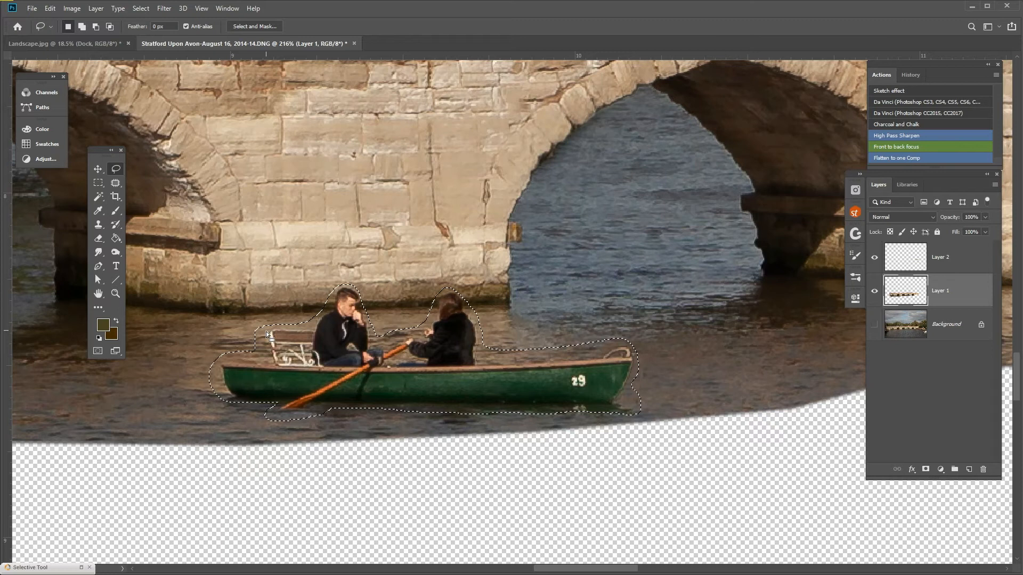
Step: Start Content-Aware Fill for the boat selection and subtract the transparent area, bridge and arch openings from the sampling area with the size 86 sampling brush
scroll(267, 332, up, 1)
scroll(389, 290, down, 10)
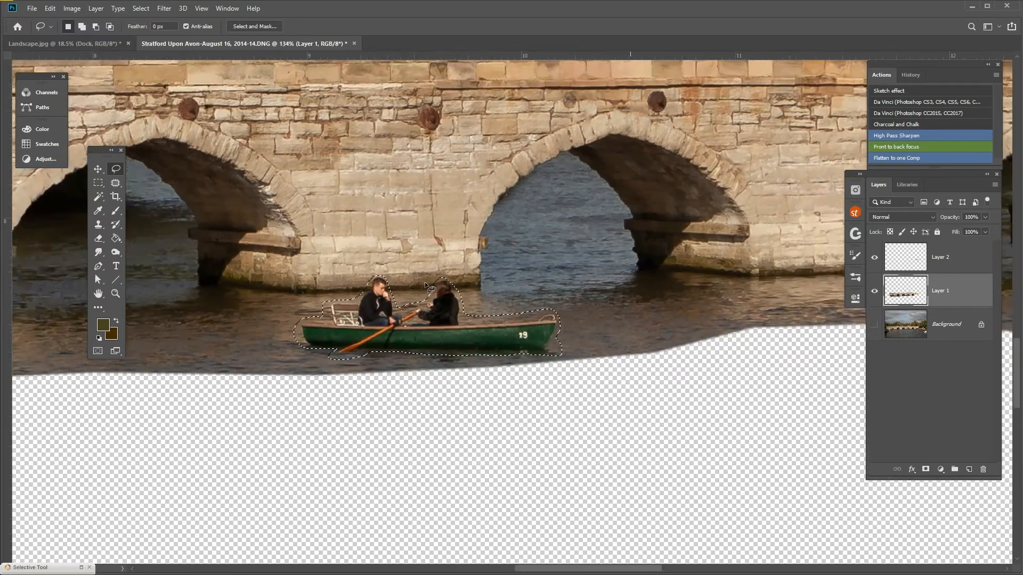
scroll(223, 336, down, 2)
scroll(222, 321, up, 4)
scroll(220, 318, up, 1)
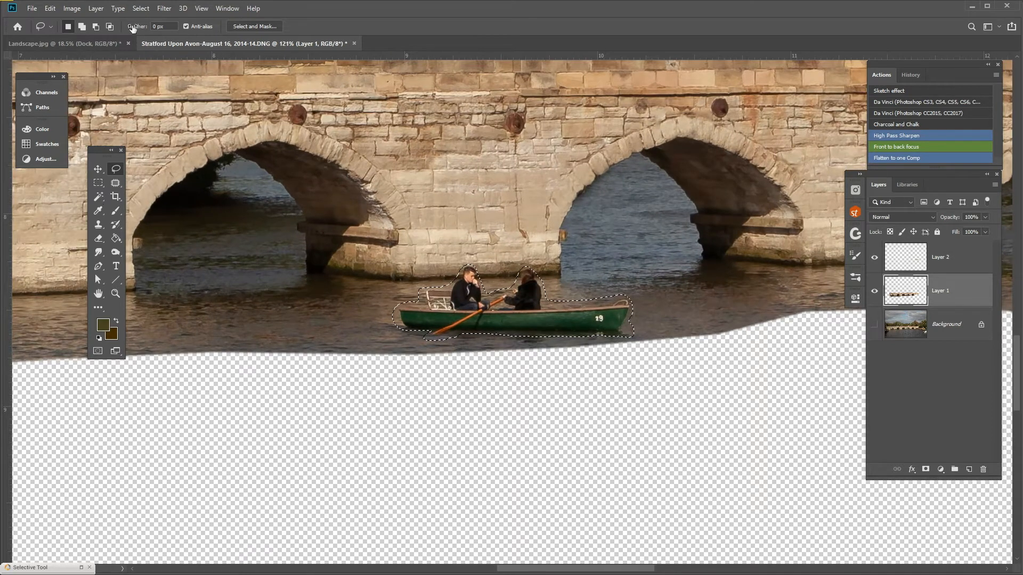
click(48, 9)
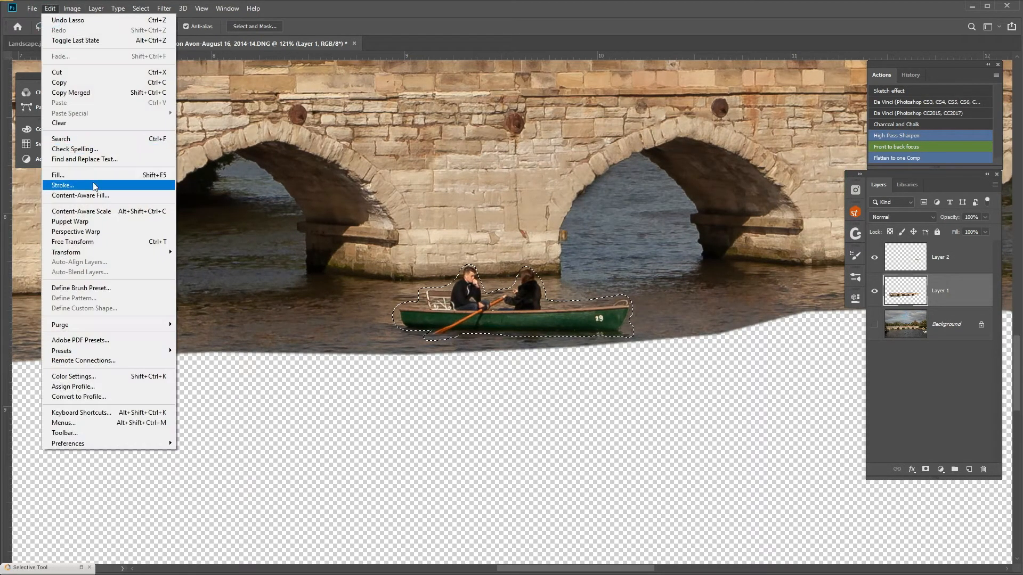
click(97, 196)
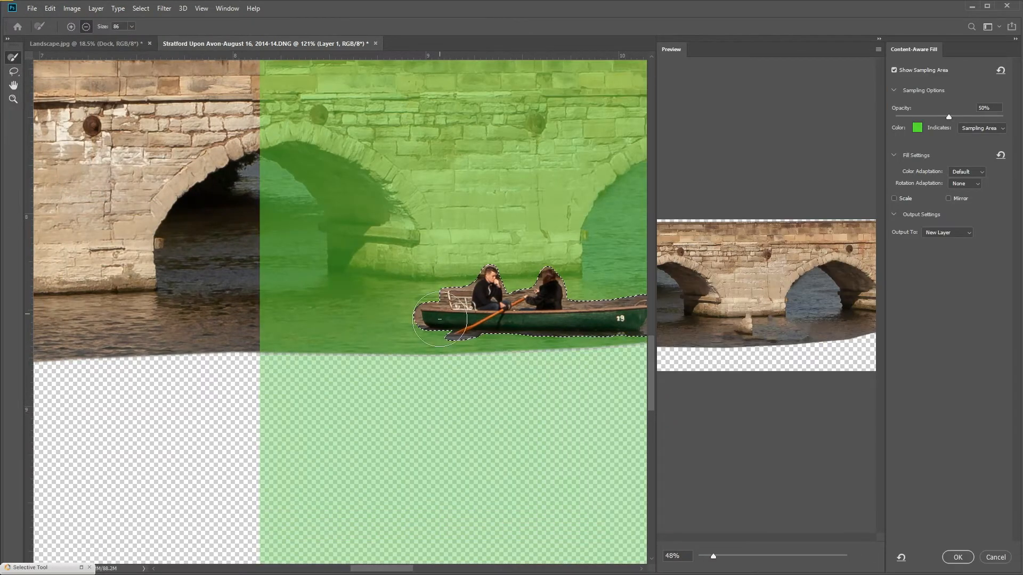
drag(392, 568, 419, 567)
scroll(396, 397, down, 5)
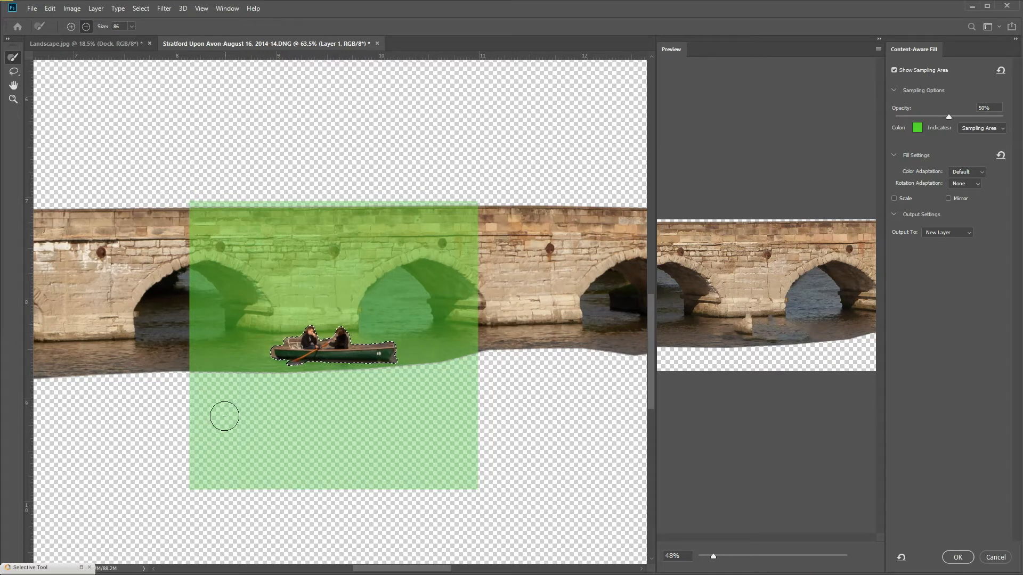
drag(183, 388, 247, 389)
mouse_move(323, 395)
mouse_down()
mouse_move(494, 378)
mouse_move(462, 427)
mouse_move(463, 495)
mouse_move(457, 448)
mouse_move(433, 409)
mouse_move(318, 430)
mouse_move(258, 457)
mouse_move(236, 488)
mouse_move(195, 477)
mouse_move(457, 478)
mouse_move(255, 486)
mouse_move(402, 501)
mouse_up()
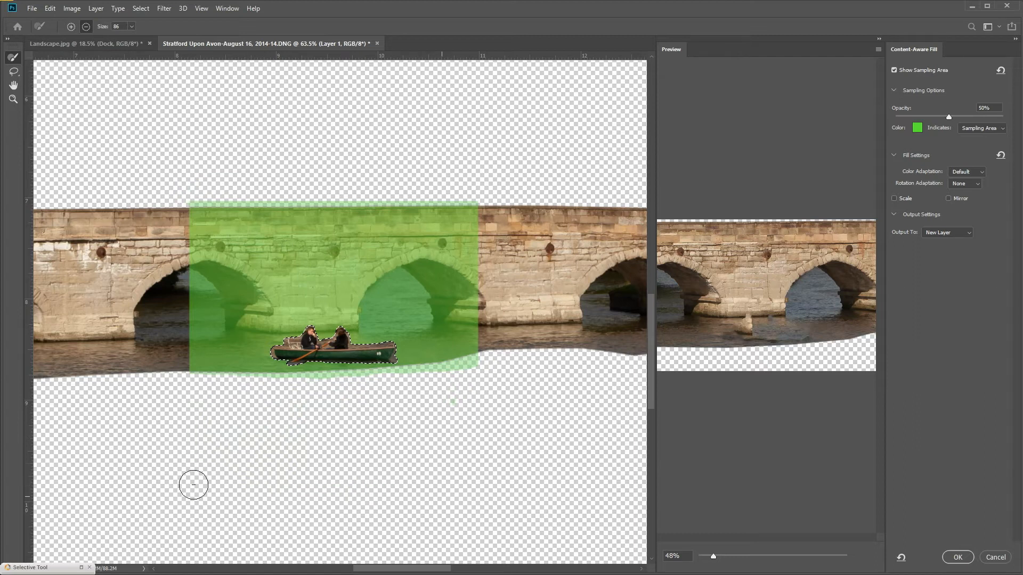
mouse_move(200, 209)
mouse_down()
mouse_move(187, 239)
mouse_move(201, 214)
mouse_move(194, 259)
mouse_move(219, 266)
mouse_move(238, 310)
mouse_move(189, 310)
mouse_move(197, 287)
mouse_move(213, 287)
mouse_move(244, 330)
mouse_move(291, 313)
mouse_move(354, 321)
mouse_move(360, 262)
mouse_move(345, 295)
mouse_move(311, 212)
mouse_move(273, 209)
mouse_move(241, 275)
mouse_move(221, 225)
mouse_move(363, 186)
mouse_move(386, 206)
mouse_move(370, 268)
mouse_move(401, 244)
mouse_move(367, 301)
mouse_move(398, 251)
mouse_move(386, 274)
mouse_move(464, 248)
mouse_move(422, 259)
mouse_move(447, 307)
mouse_move(465, 295)
mouse_move(477, 318)
mouse_move(462, 280)
mouse_move(416, 273)
mouse_move(471, 215)
mouse_move(415, 222)
mouse_up()
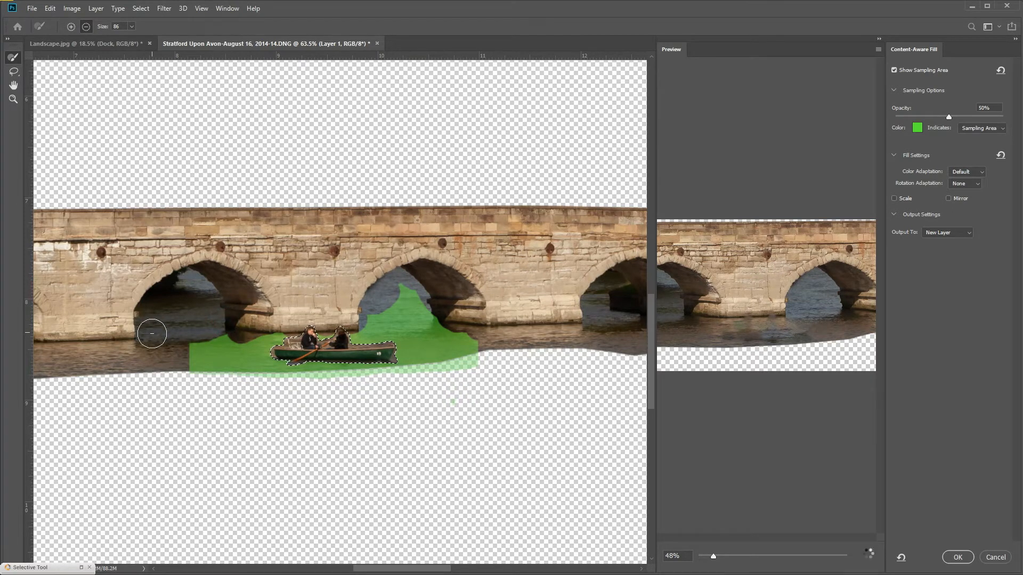
mouse_move(389, 285)
mouse_down()
mouse_move(421, 299)
mouse_move(384, 309)
mouse_move(394, 319)
mouse_up()
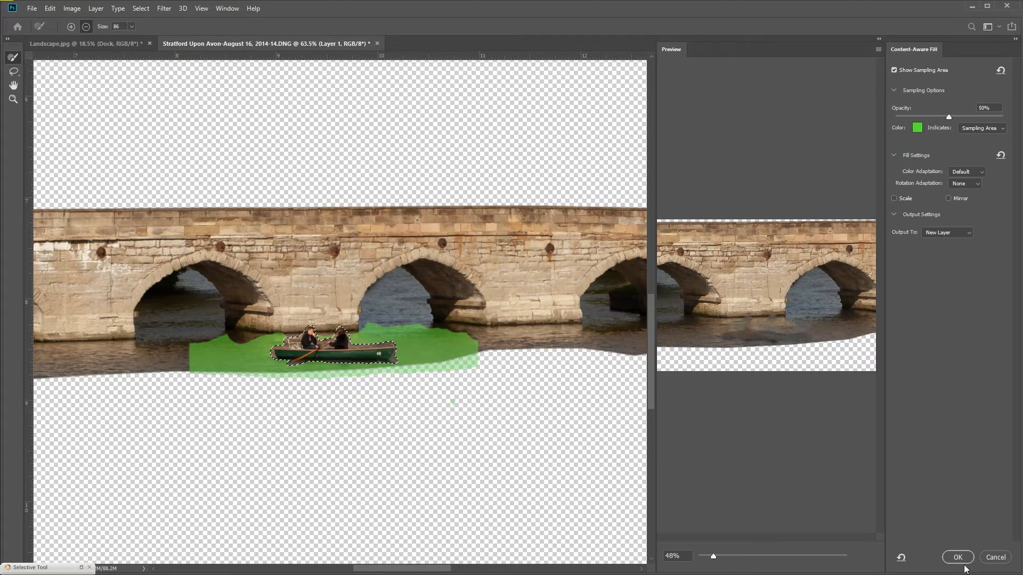
Step: Apply the boat's Content-Aware Fill to a new layer and deselect the area
key(Return)
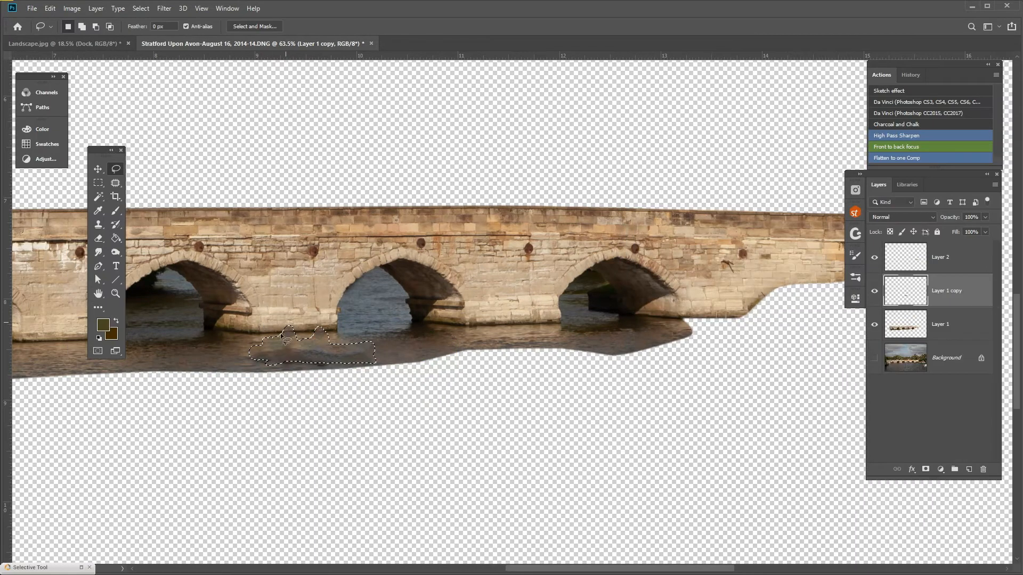
key(ctrl+d)
scroll(248, 363, up, 5)
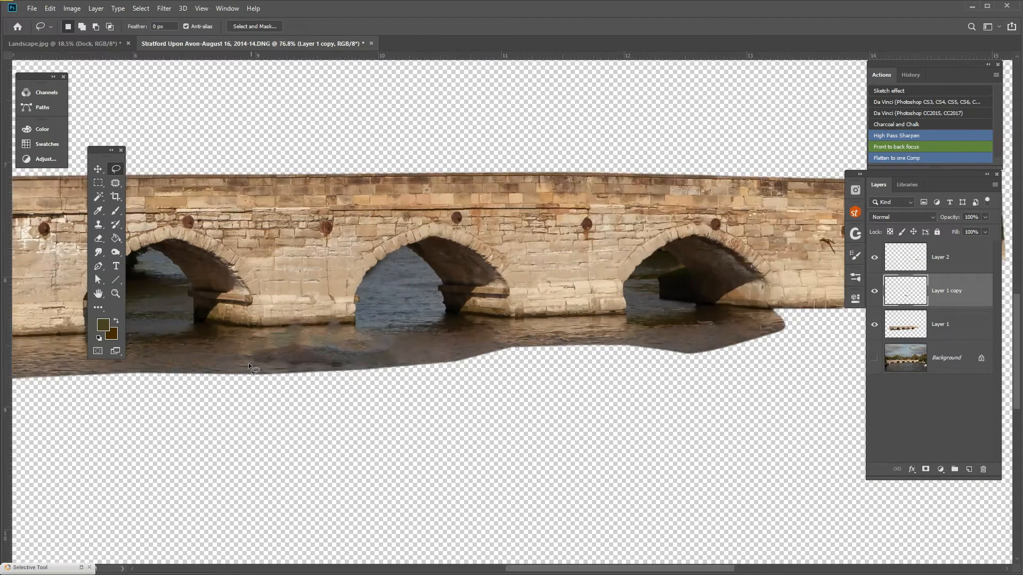
scroll(148, 323, down, 2)
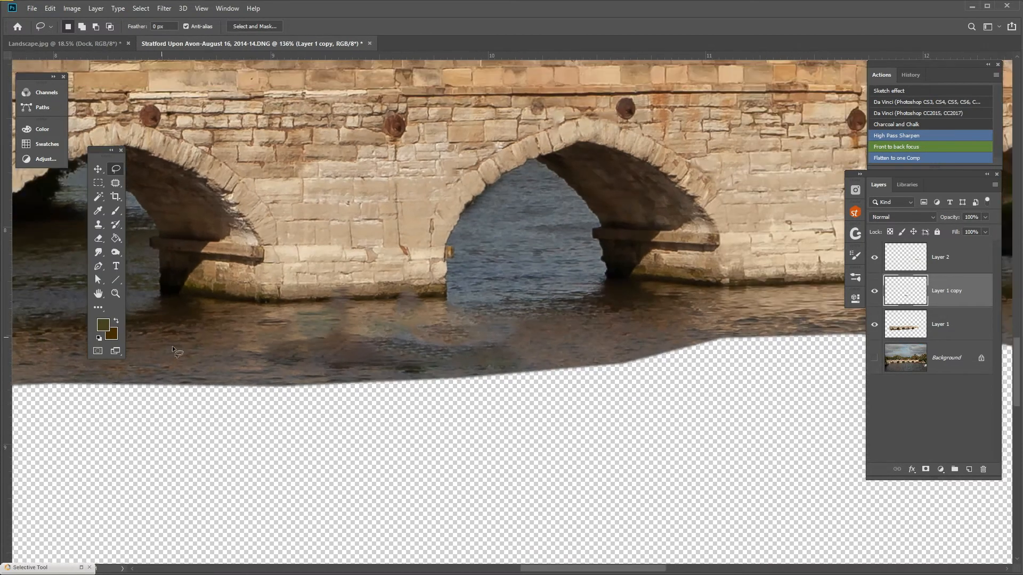
Step: Draw a Patch tool selection around the smudged water below the middle pier
drag(250, 383, 377, 383)
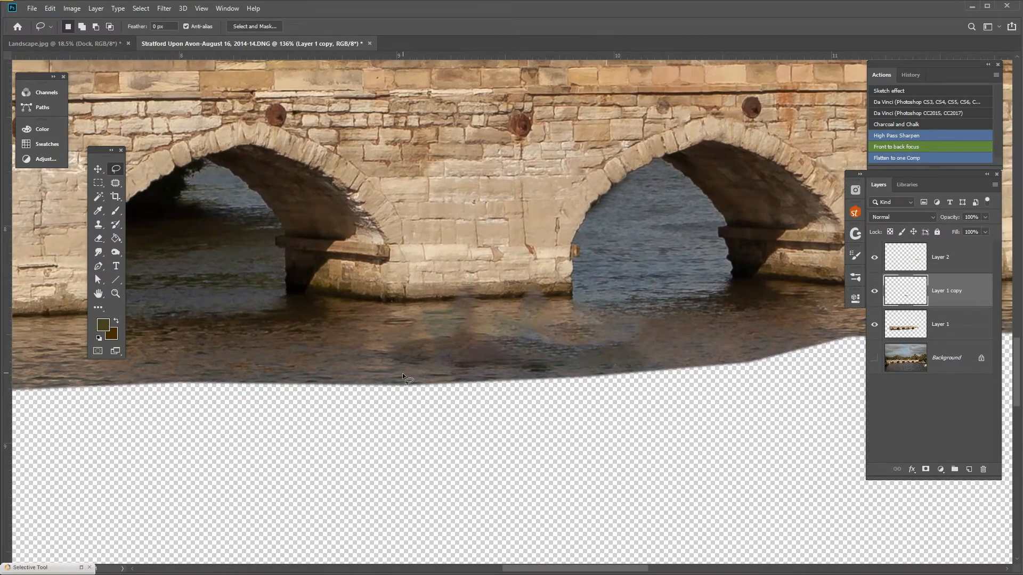
click(116, 183)
click(155, 180)
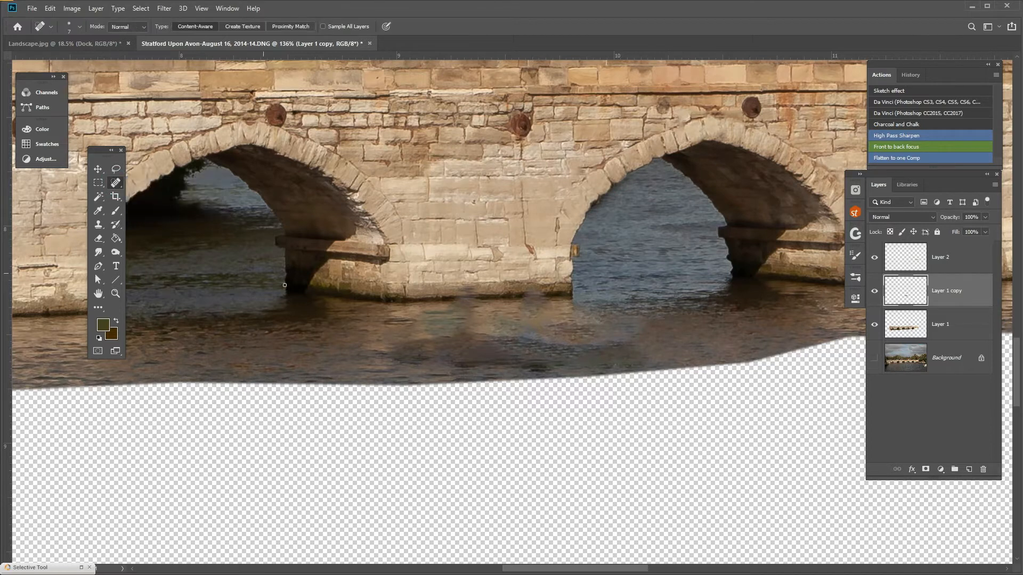
click(116, 183)
click(154, 199)
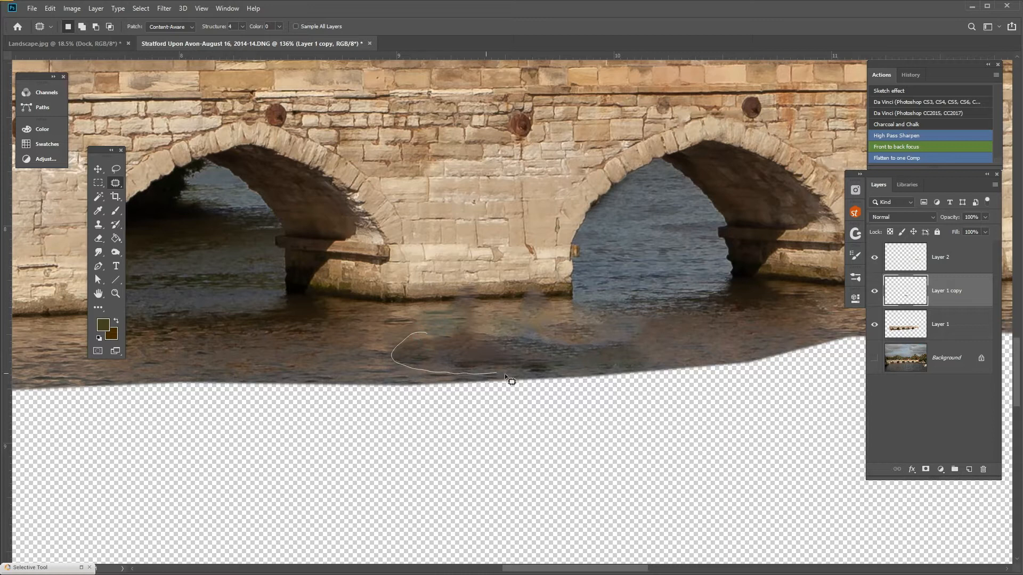
drag(482, 334, 411, 334)
Step: Try to patch the selected water with nearby water on Layer 1 copy and Layer 1, undoing the attempts
drag(496, 356, 259, 354)
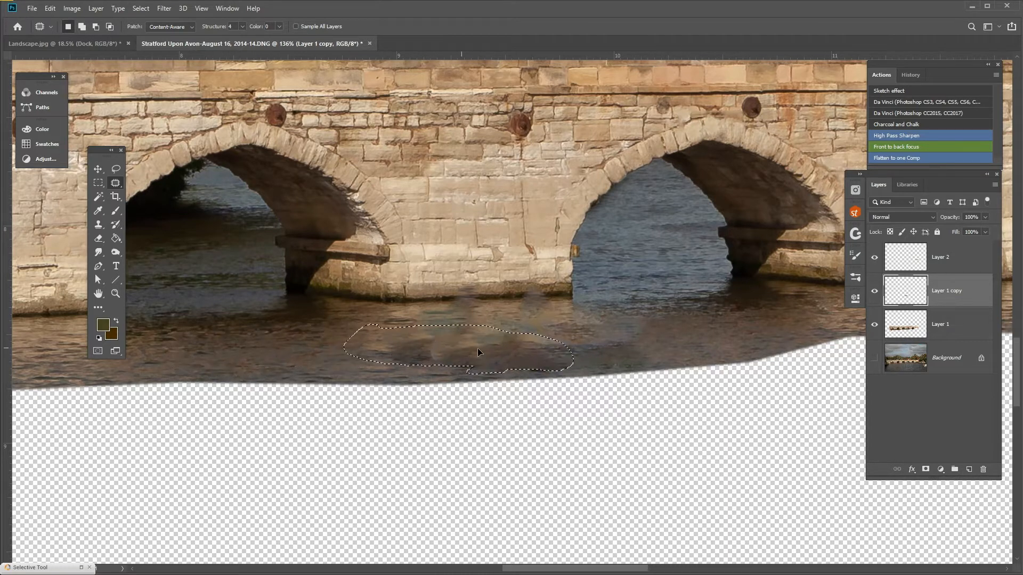
drag(422, 363, 498, 355)
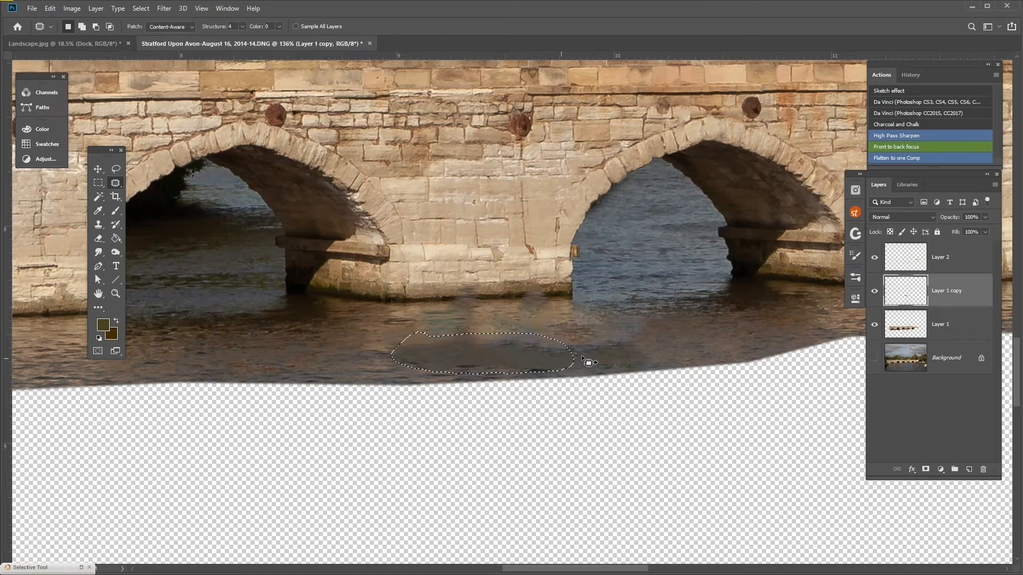
click(906, 323)
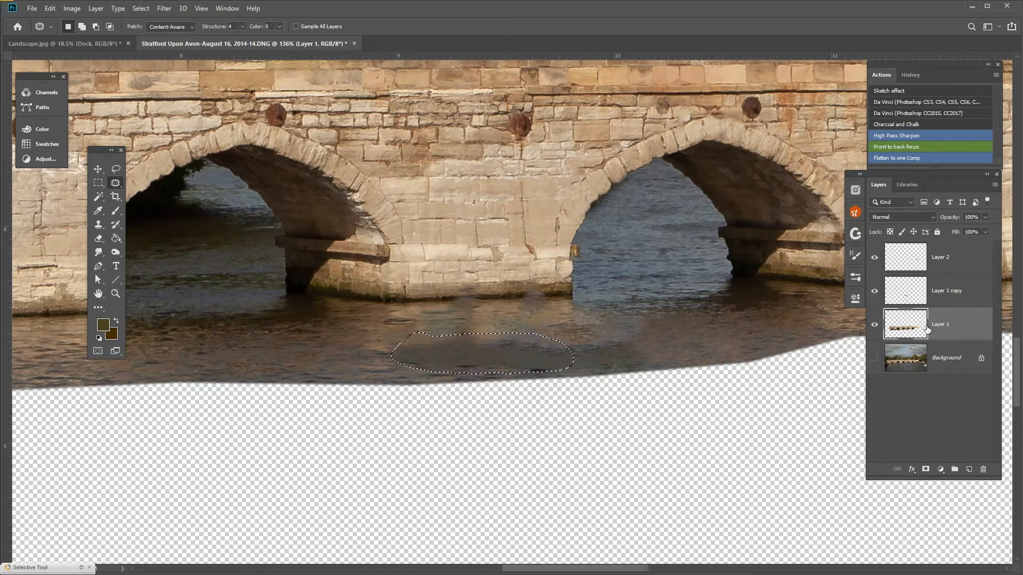
click(494, 349)
drag(509, 349, 674, 311)
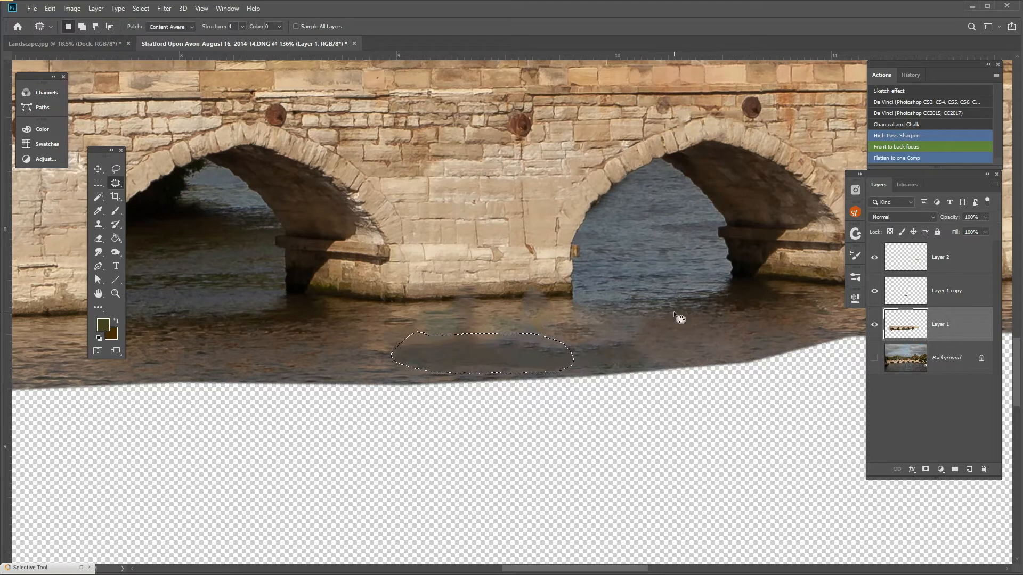
key(ctrl+d)
key(ctrl+z)
key(ctrl+z)
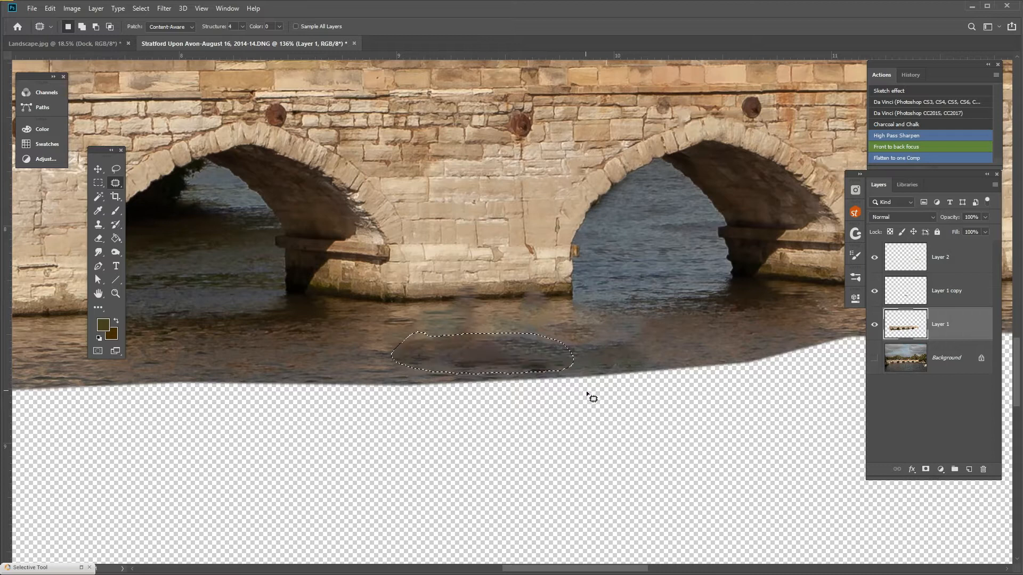
Step: Toggle the visibility of Layer 1 copy to examine what its boat fill covers
click(875, 292)
click(875, 292)
click(875, 292)
click(875, 292)
click(875, 292)
click(875, 292)
click(944, 296)
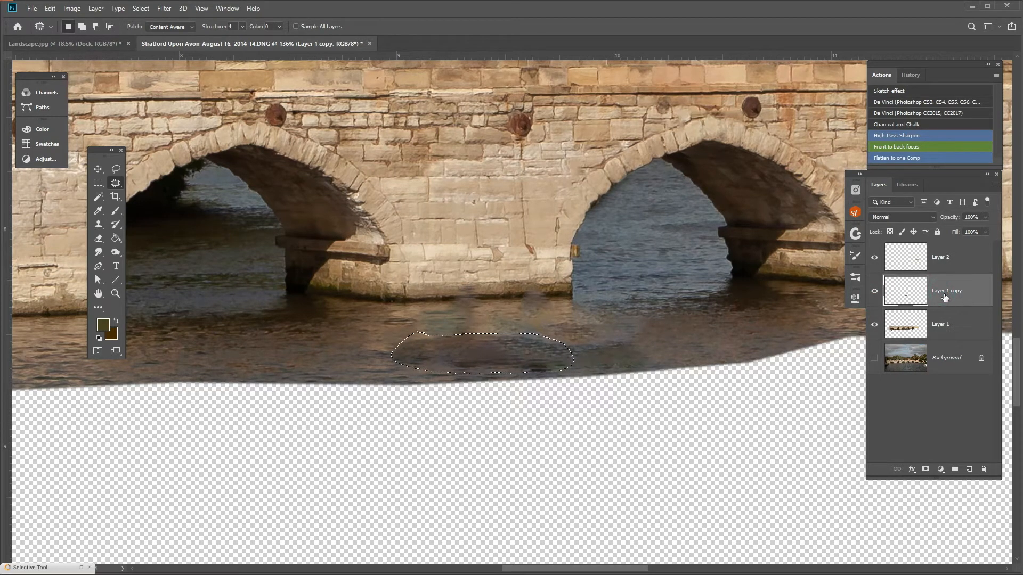
shift+click(959, 334)
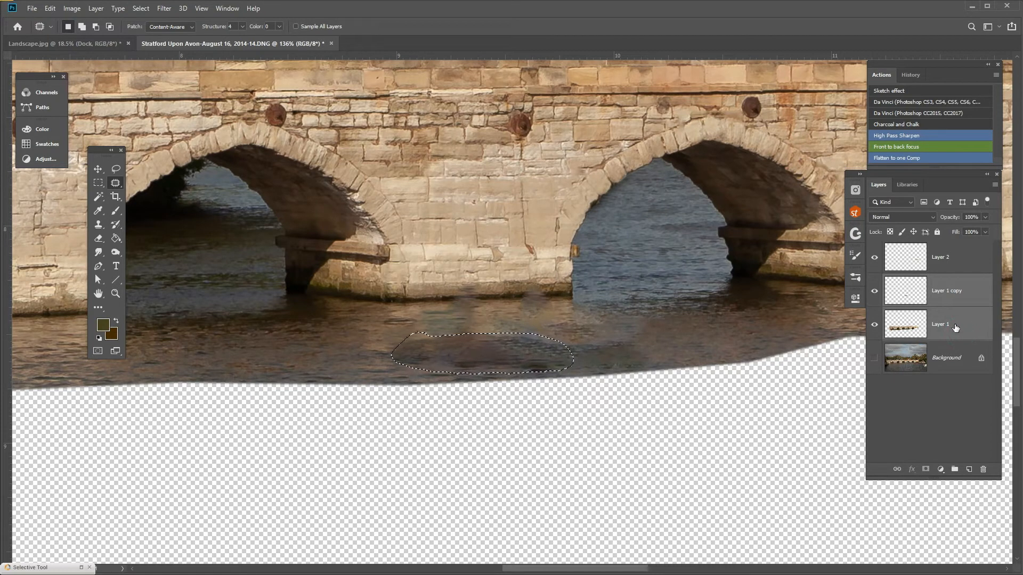
shift+click(957, 264)
shift+click(954, 330)
shift+click(954, 258)
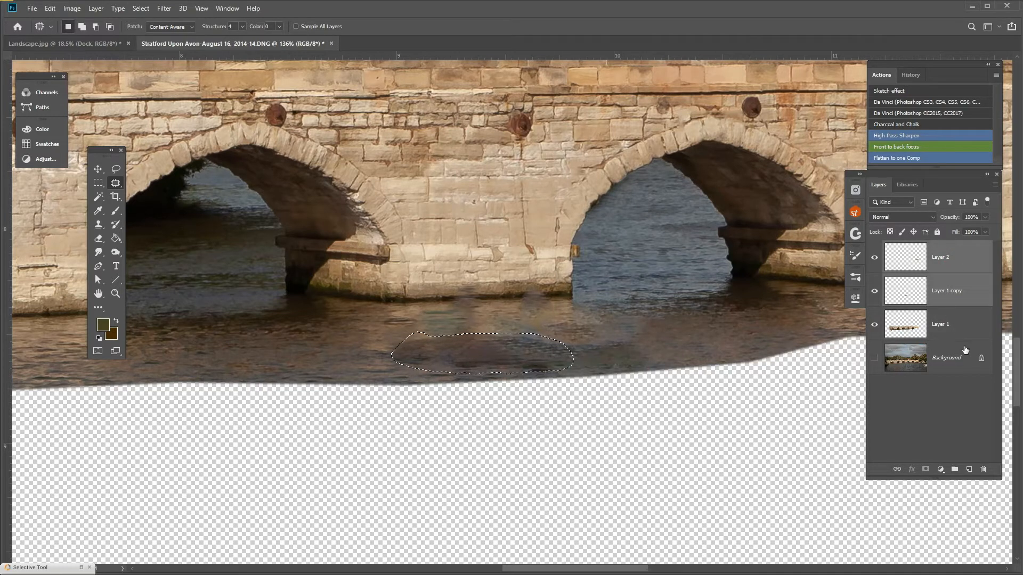
shift+click(965, 338)
shift+click(962, 272)
Step: Merge Layer 1, Layer 1 copy and Layer 2 into a single layer and rename it Bridge
click(954, 334)
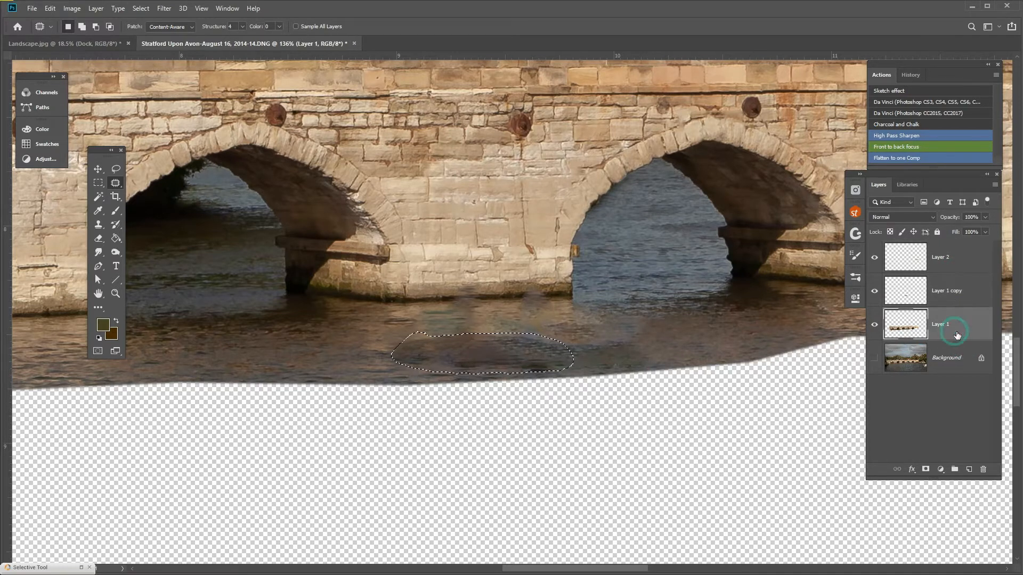
shift+click(939, 285)
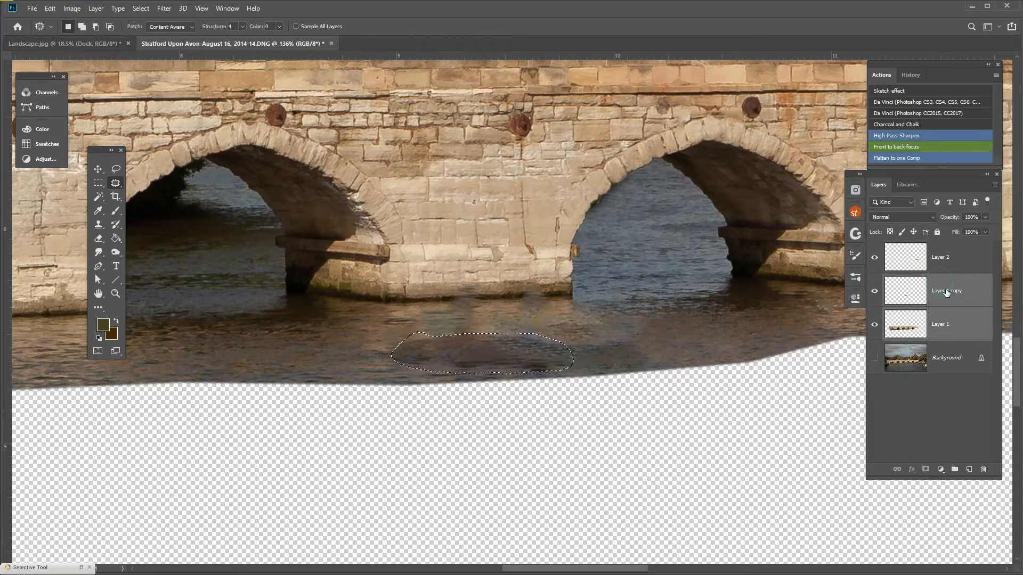
right_click(944, 290)
click(854, 439)
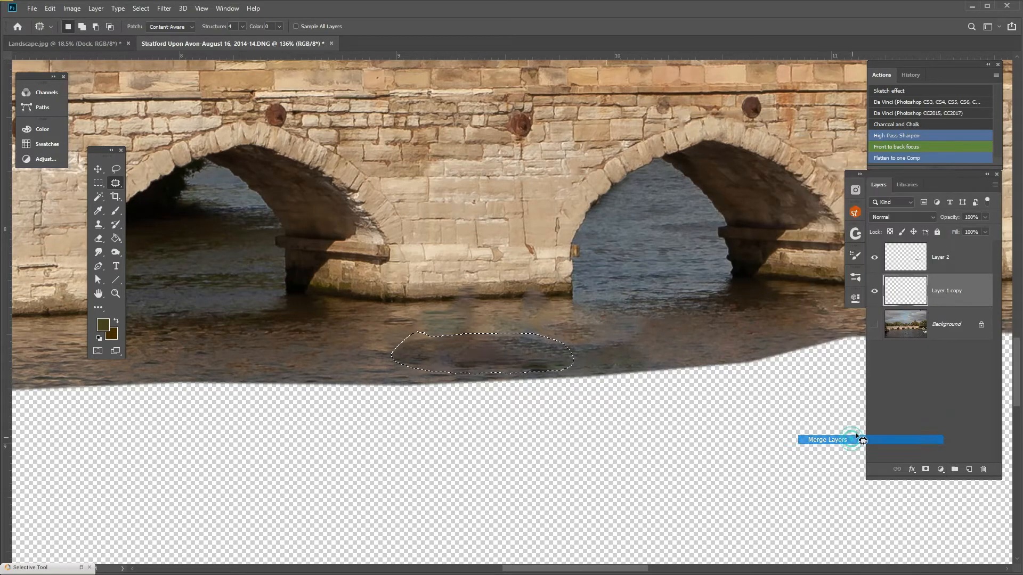
shift+click(951, 259)
right_click(950, 260)
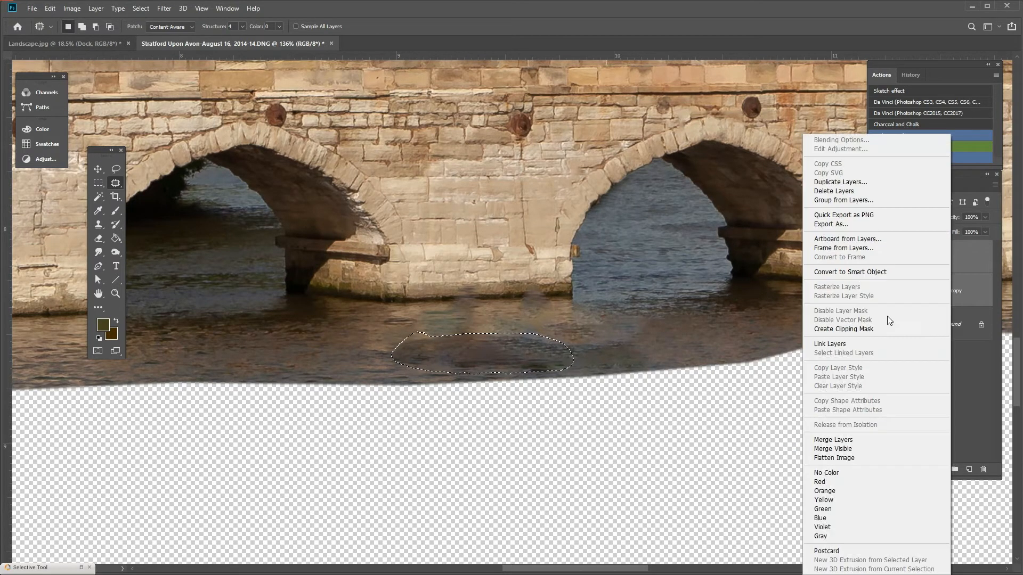
click(837, 441)
double_click(944, 258)
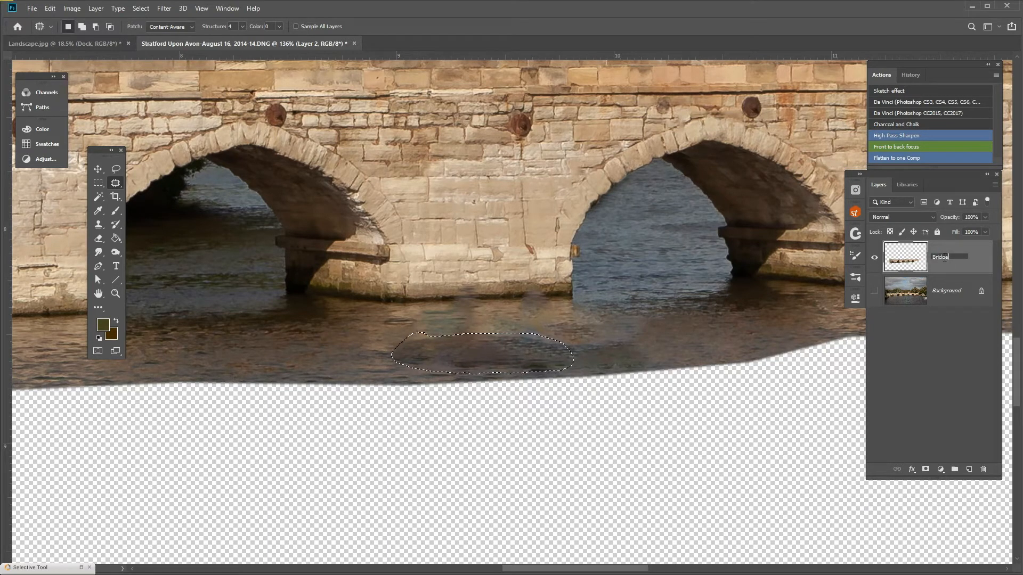
key(Return)
Step: Patch the selected water with clean water beside it and heal nearby smudges with a size 30 Spot Healing Brush
drag(479, 363, 260, 356)
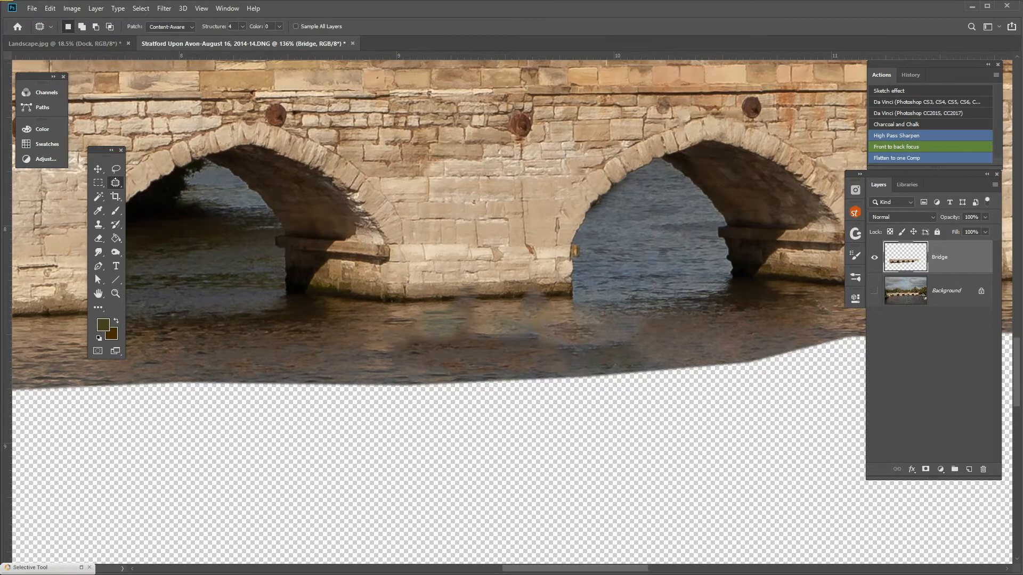
click(115, 183)
click(159, 181)
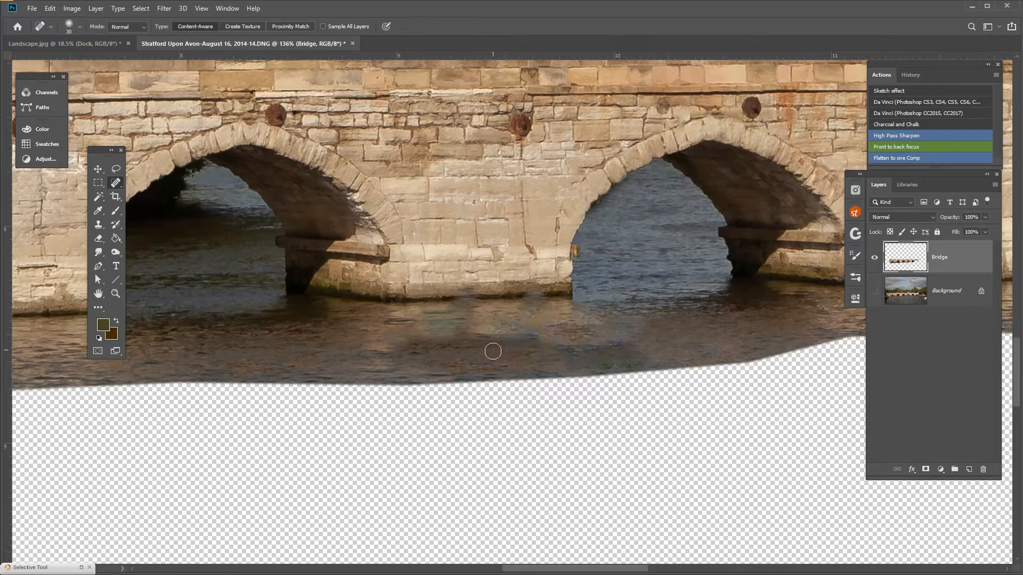
mouse_move(560, 352)
mouse_down()
mouse_move(480, 336)
mouse_move(375, 344)
mouse_up()
mouse_move(478, 341)
mouse_down()
mouse_move(420, 333)
mouse_move(509, 336)
mouse_up()
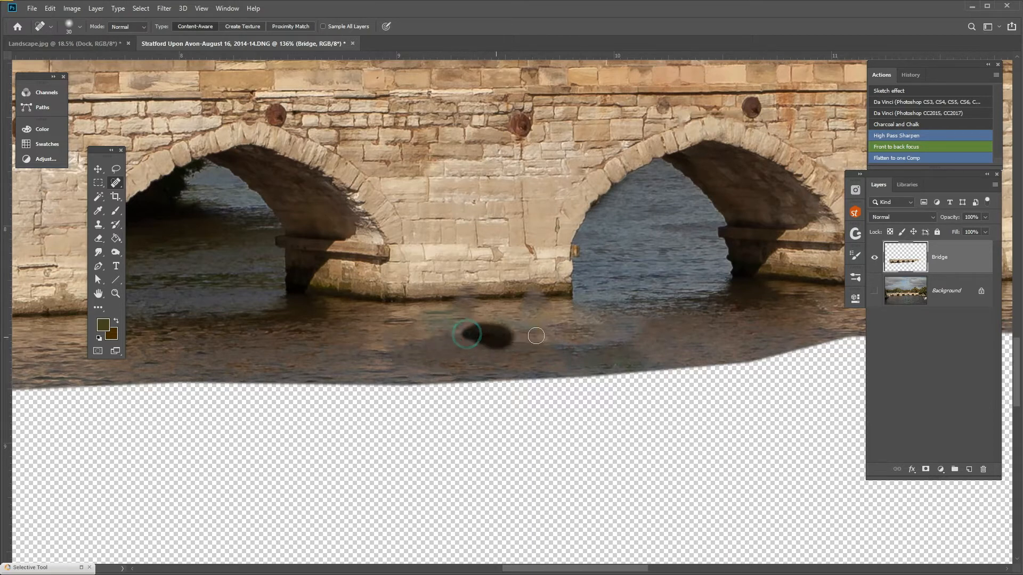
drag(576, 351, 530, 352)
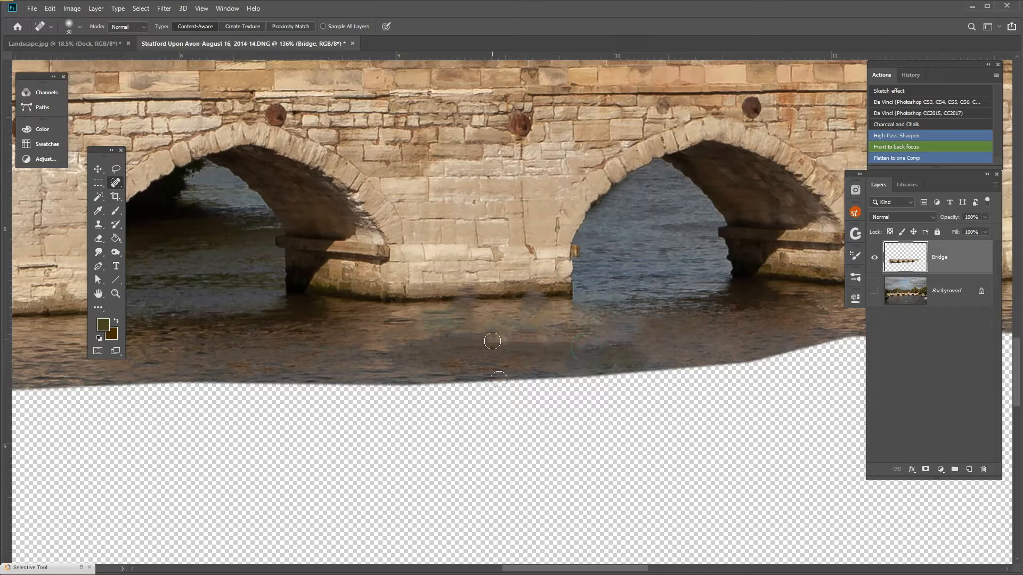
Step: Clone the mossy pier base over the first smudge on the middle pier's waterline with a size 10 Clone Stamp
scroll(511, 341, up, 3)
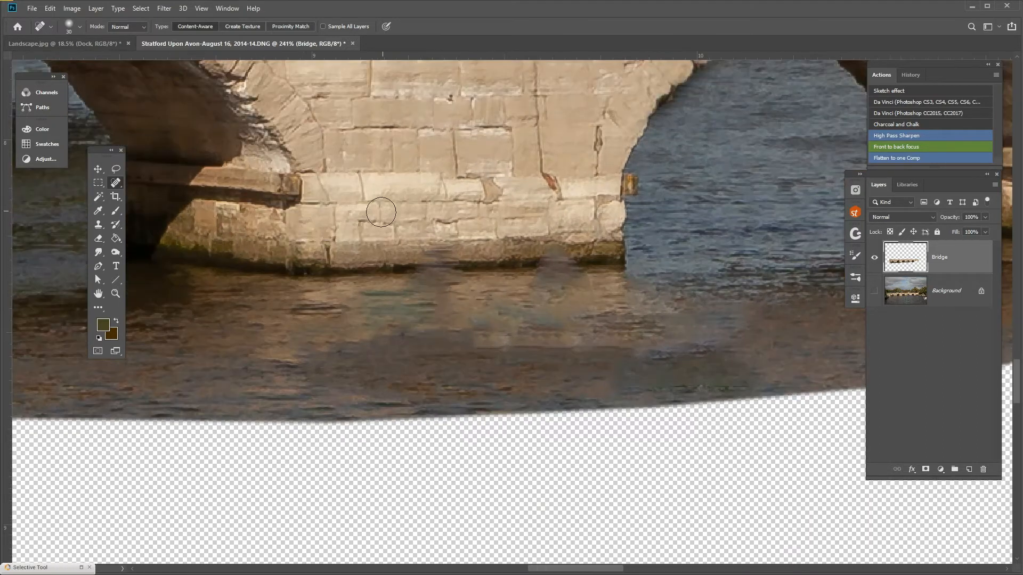
click(99, 226)
drag(449, 211, 434, 249)
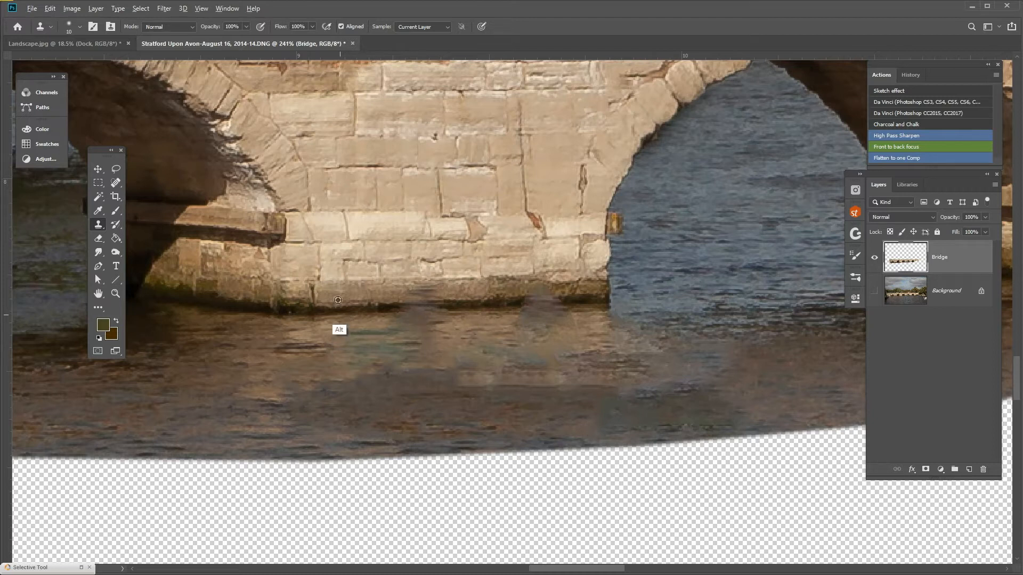
alt+click(324, 304)
click(403, 304)
drag(402, 304, 434, 305)
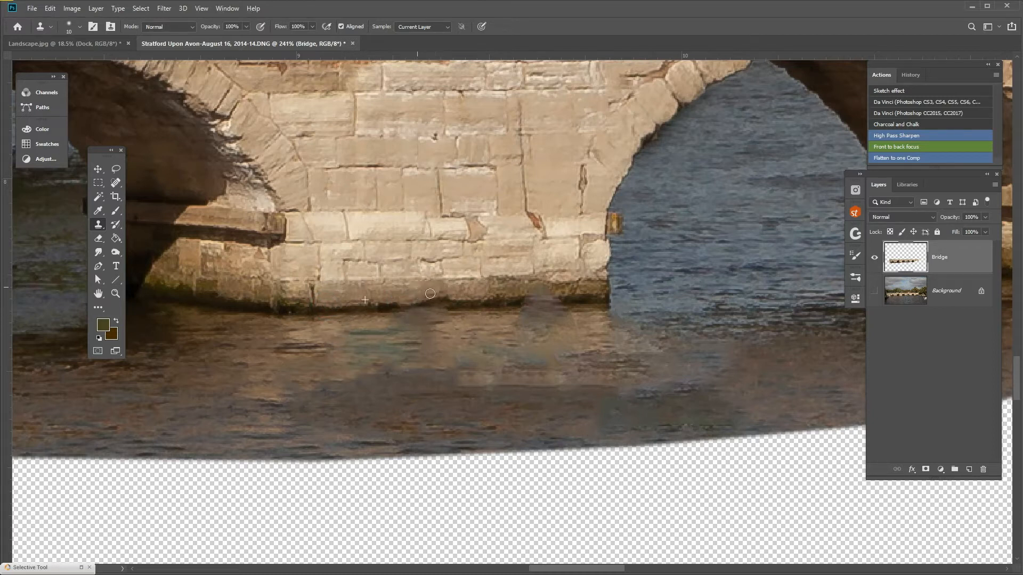
Step: Clone stonework over the remaining smudge on the waterline, near the pier's corner beside the blue water arch
drag(544, 294, 591, 302)
alt+click(504, 290)
alt+click(515, 288)
alt+click(495, 303)
alt+click(498, 304)
alt+click(502, 303)
alt+click(493, 305)
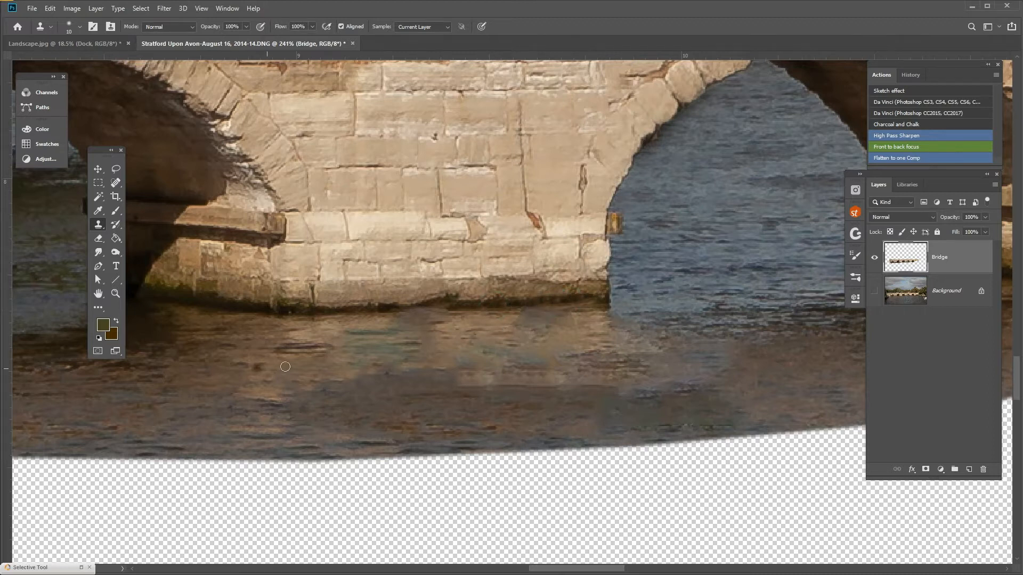
Step: Set the Clone Stamp to size 45 and 48% opacity, sampling the rippled water below the next pier
scroll(270, 340, down, 5)
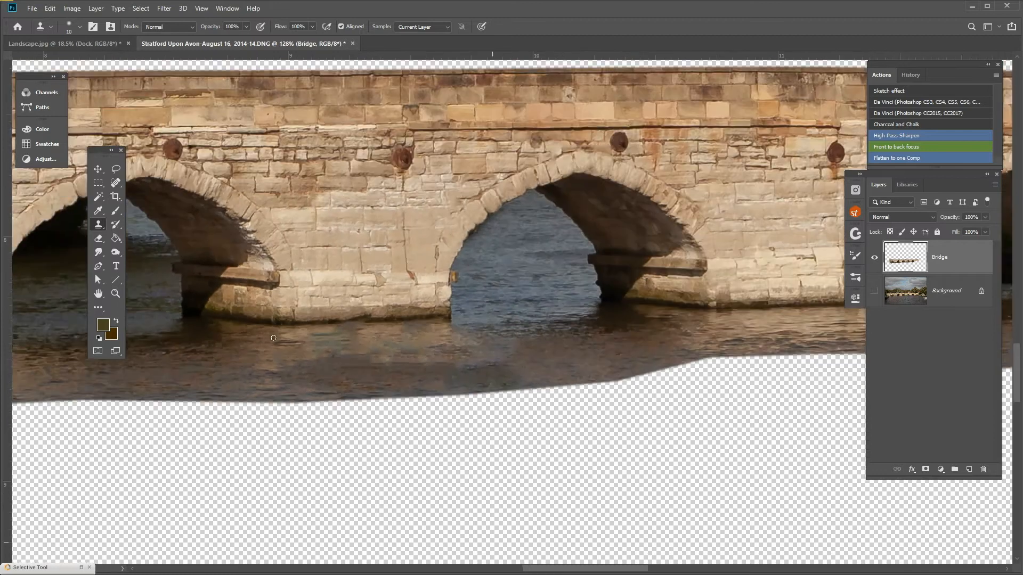
scroll(370, 417, down, 1)
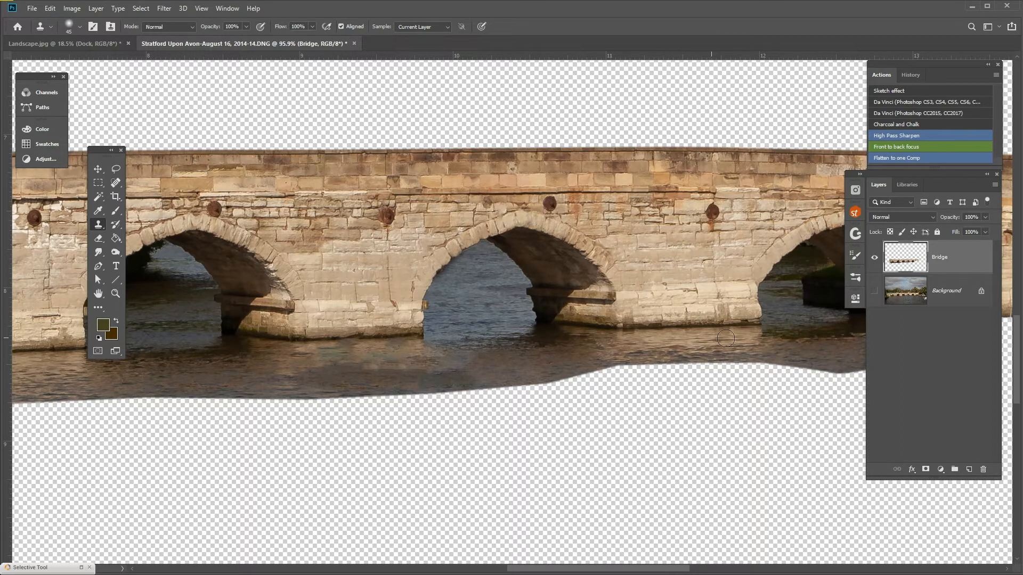
alt+click(630, 346)
click(246, 26)
drag(249, 38, 221, 39)
Step: Try cloning the sampled water over the blotchy area below the middle pier, and undo the strokes
click(334, 356)
mouse_move(334, 356)
mouse_down()
mouse_move(413, 355)
mouse_move(351, 363)
mouse_move(423, 359)
mouse_move(372, 364)
mouse_move(431, 365)
mouse_move(363, 371)
mouse_move(436, 372)
mouse_move(317, 374)
mouse_move(400, 376)
mouse_move(325, 379)
mouse_move(391, 368)
mouse_move(319, 366)
mouse_move(338, 354)
mouse_up()
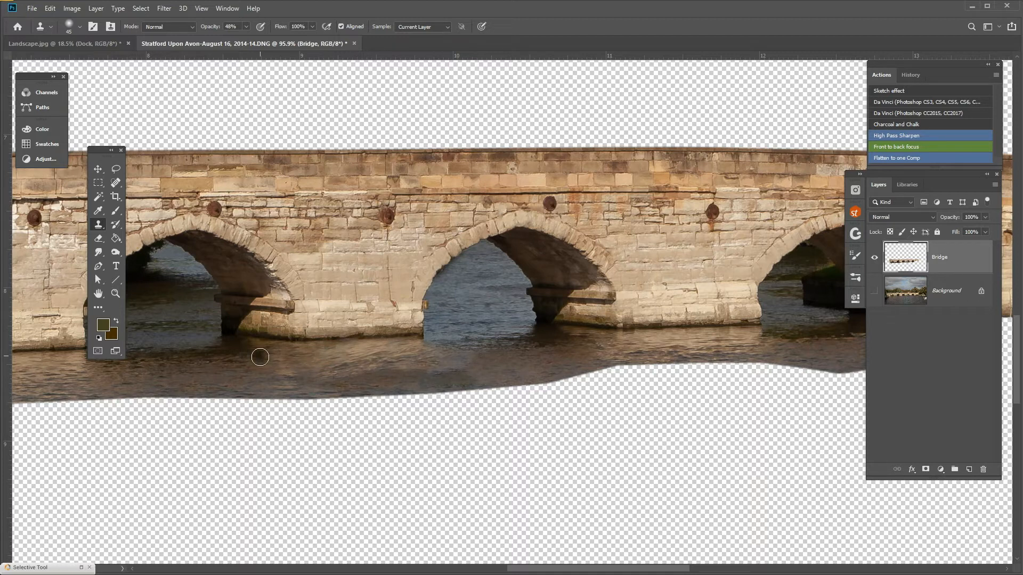
key(ctrl+z)
key(ctrl+z)
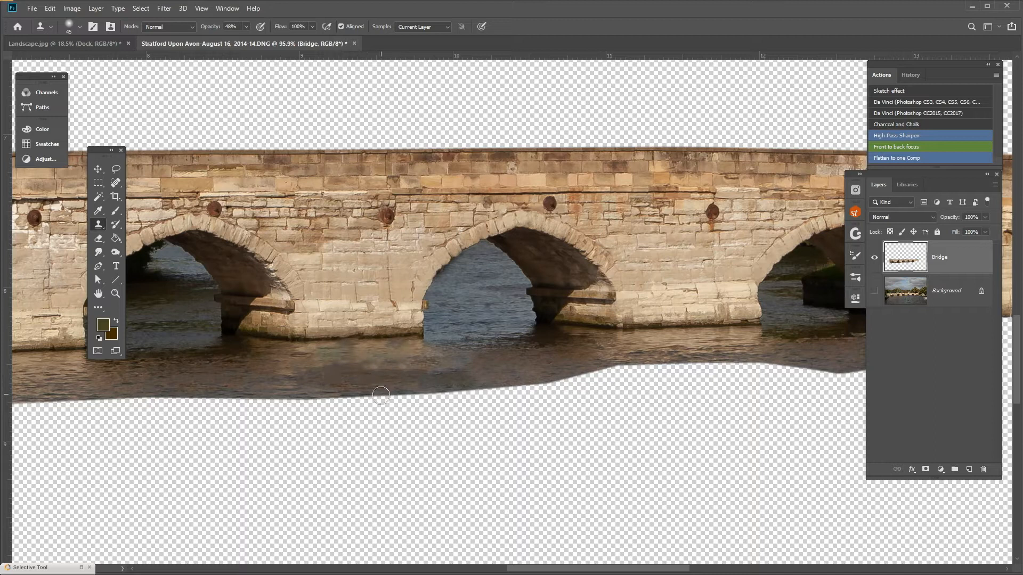
Step: Open the Clone Source settings and reset the source rotation to 0
click(219, 8)
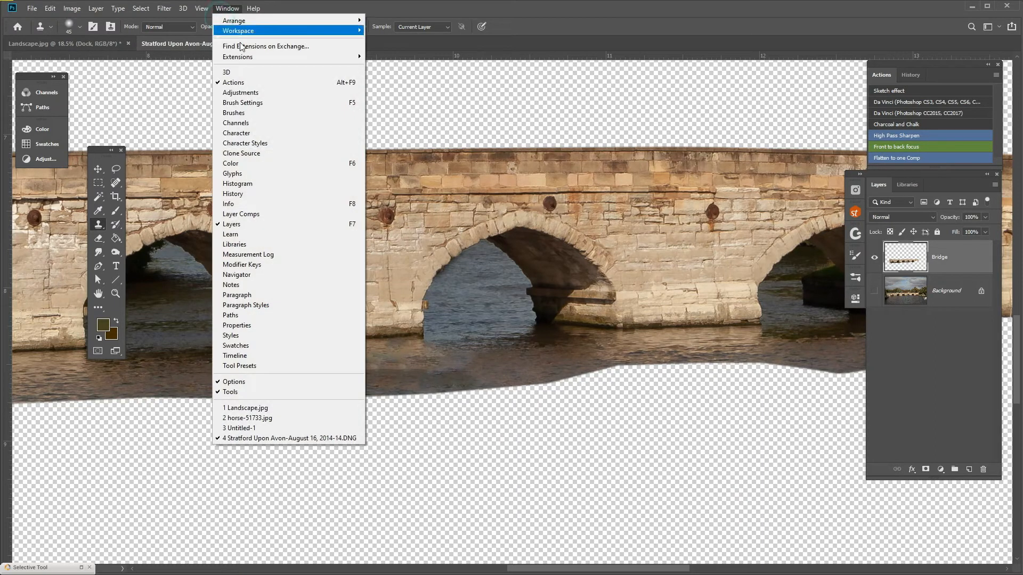
click(255, 151)
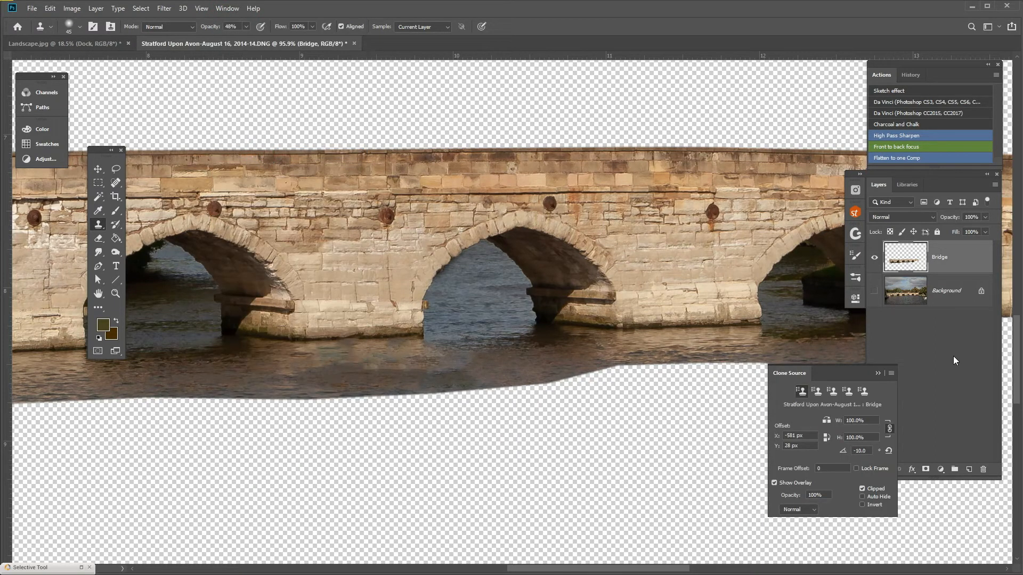
click(872, 451)
Step: Clone nearby water over the blotches below the middle pier, resampling between strokes, and put away the Clone Source settings
mouse_move(353, 353)
mouse_down()
mouse_move(422, 365)
mouse_move(353, 375)
mouse_move(400, 360)
mouse_move(350, 379)
mouse_move(365, 368)
mouse_move(311, 365)
mouse_move(342, 353)
mouse_move(295, 368)
mouse_move(367, 376)
mouse_move(320, 383)
mouse_move(445, 377)
mouse_move(253, 387)
mouse_move(358, 391)
mouse_move(417, 369)
mouse_move(232, 379)
mouse_move(294, 374)
mouse_up()
alt+click(313, 363)
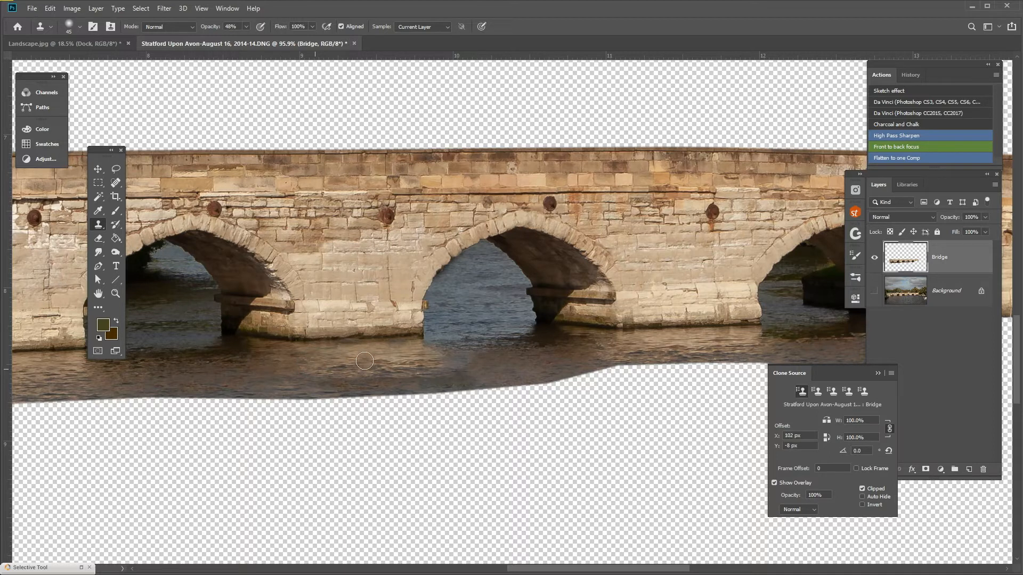
drag(367, 367, 362, 368)
alt+click(326, 365)
click(376, 366)
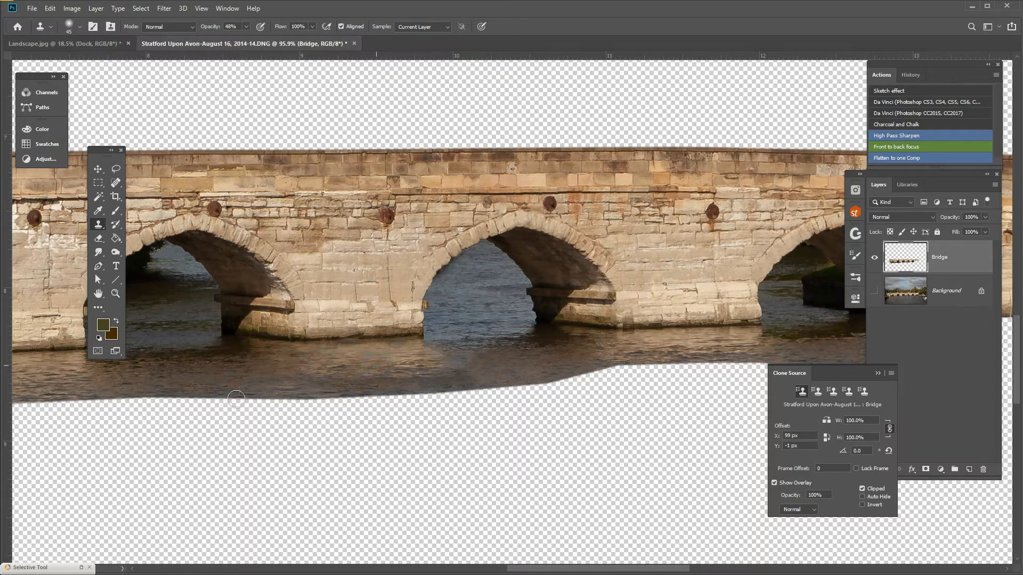
scroll(236, 398, down, 4)
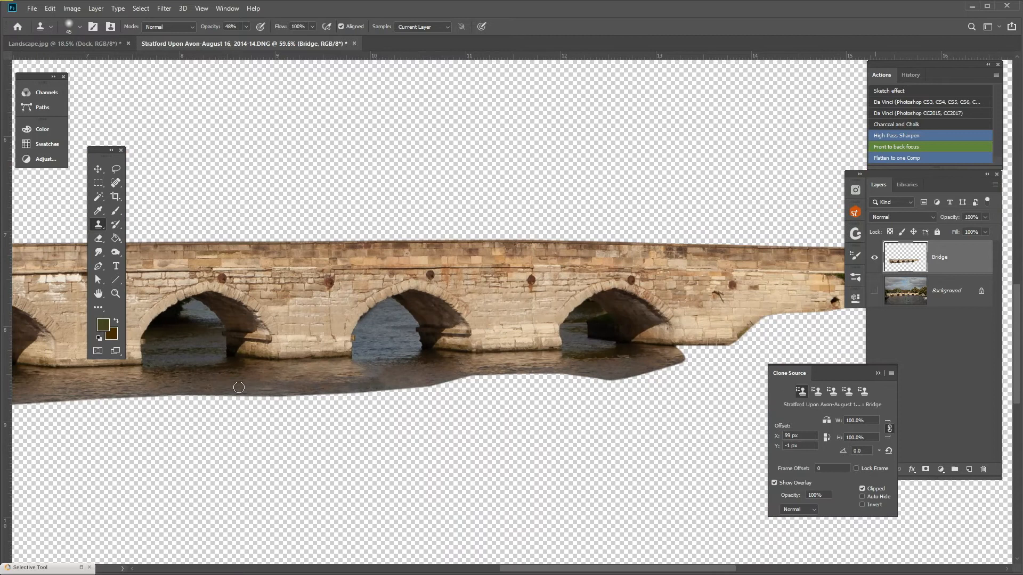
scroll(144, 316, down, 3)
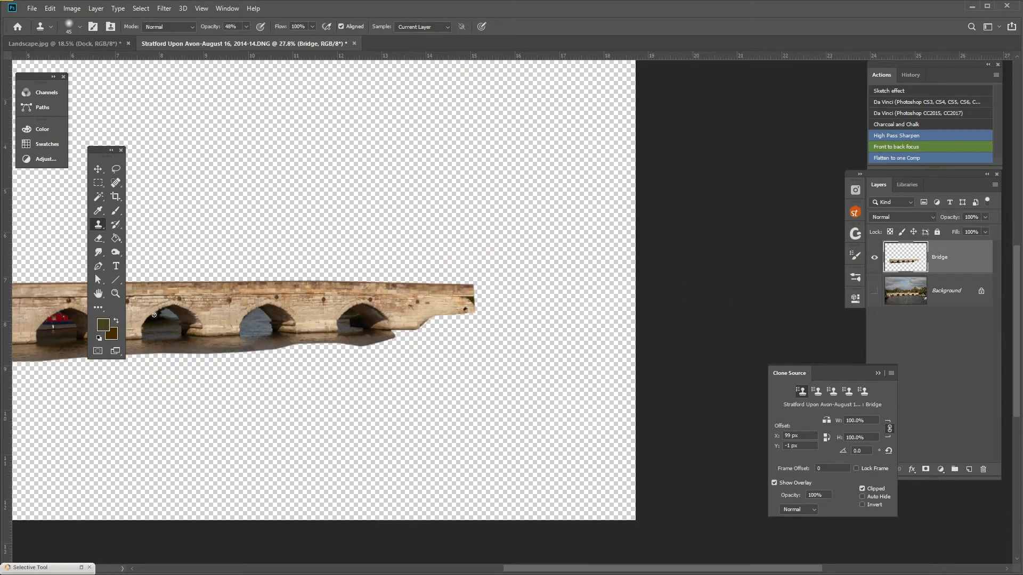
click(877, 373)
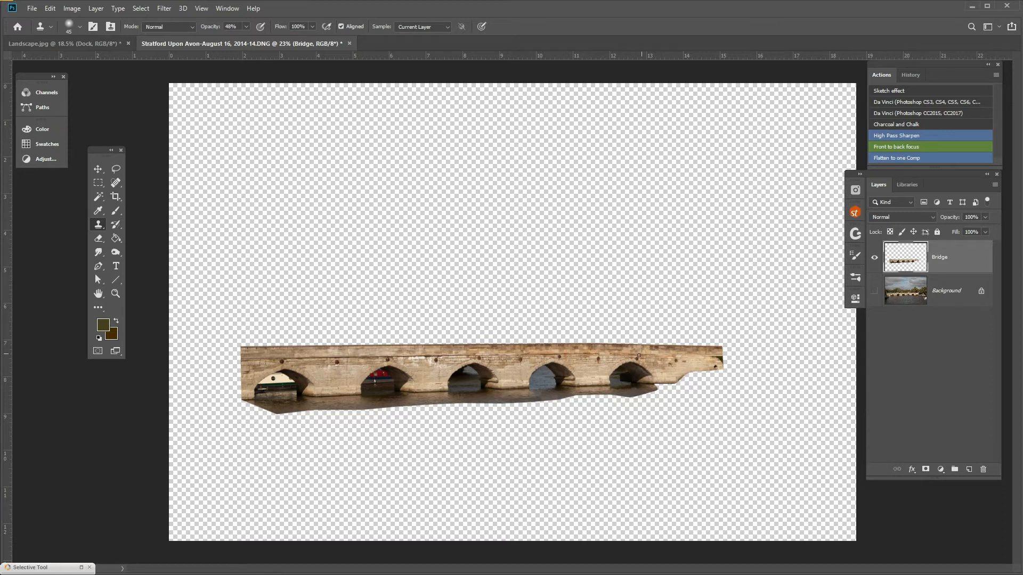
Step: Switch to the Brush tool with the Soft Round preset for masking the boat under the first arch
scroll(285, 380, up, 6)
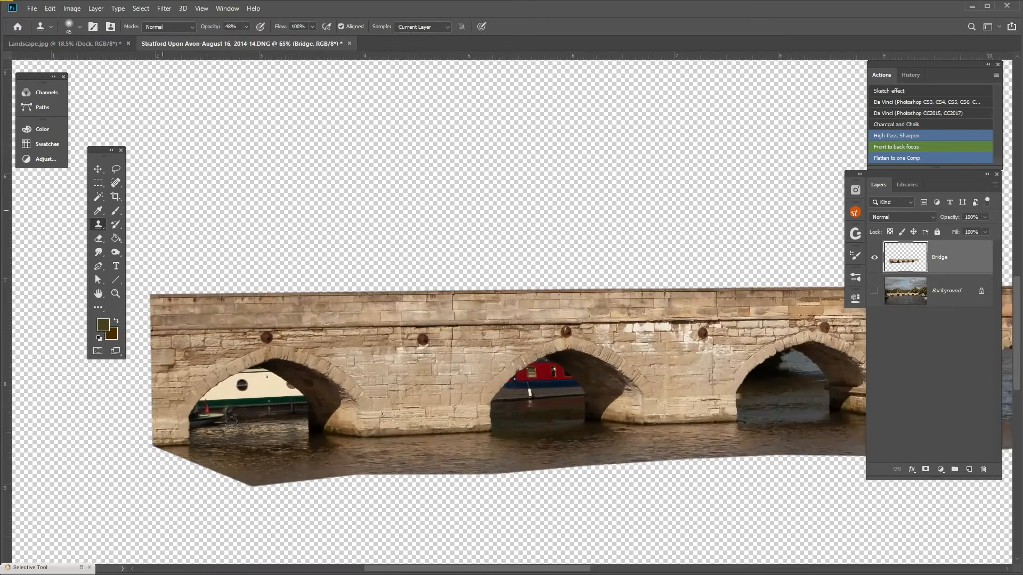
scroll(232, 449, up, 4)
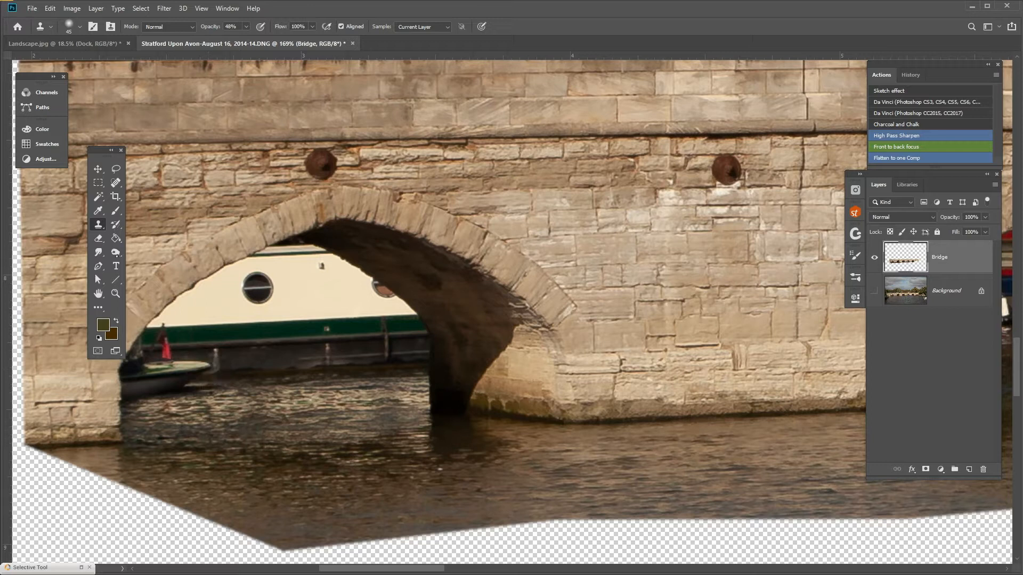
key(p)
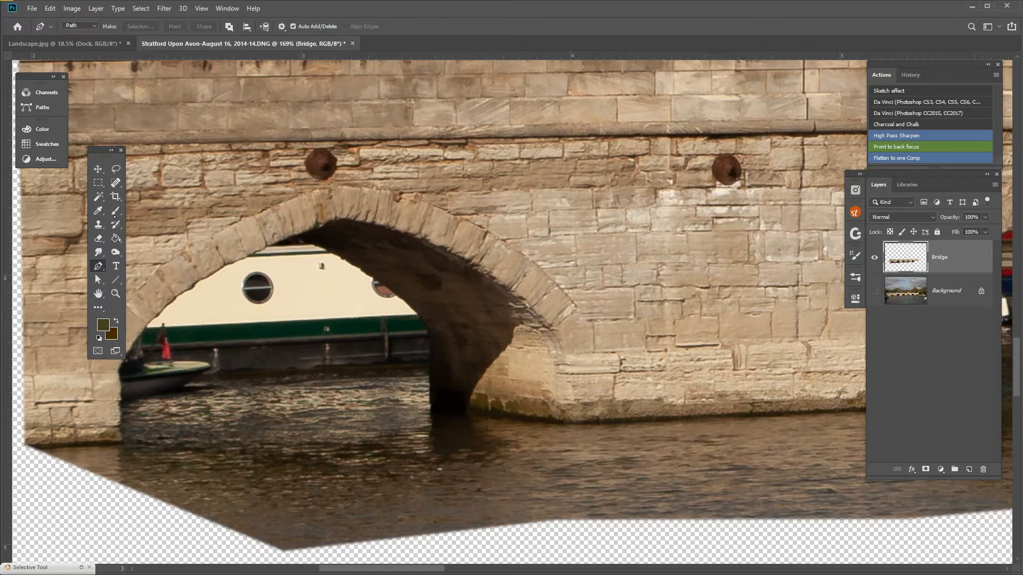
key(b)
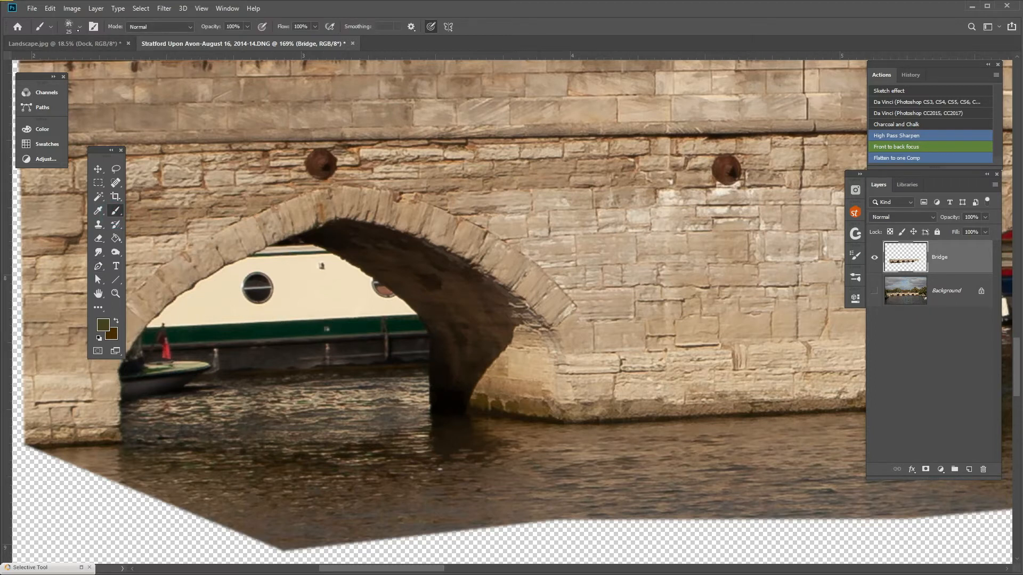
click(80, 27)
click(212, 374)
drag(212, 375, 208, 117)
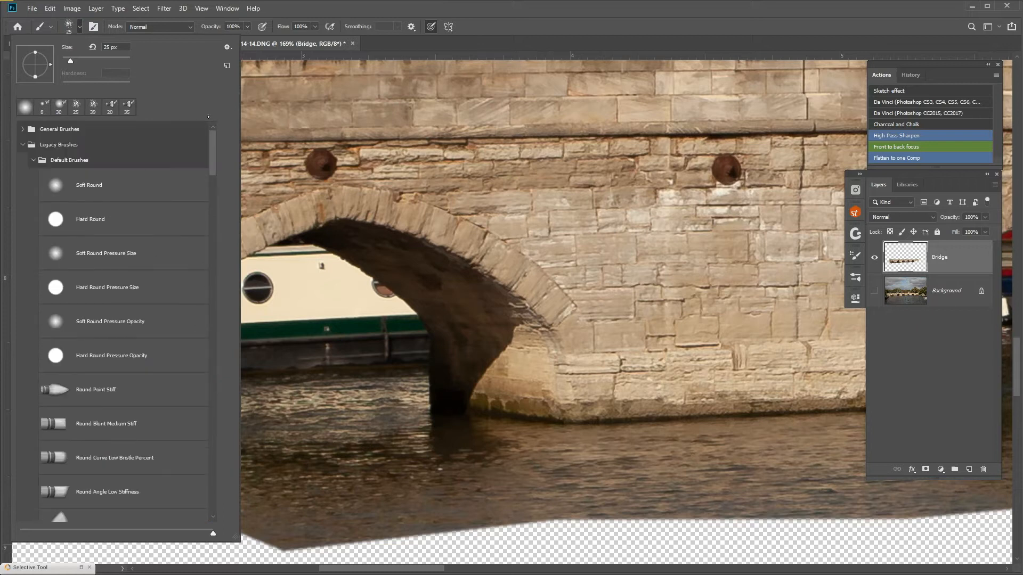
double_click(132, 199)
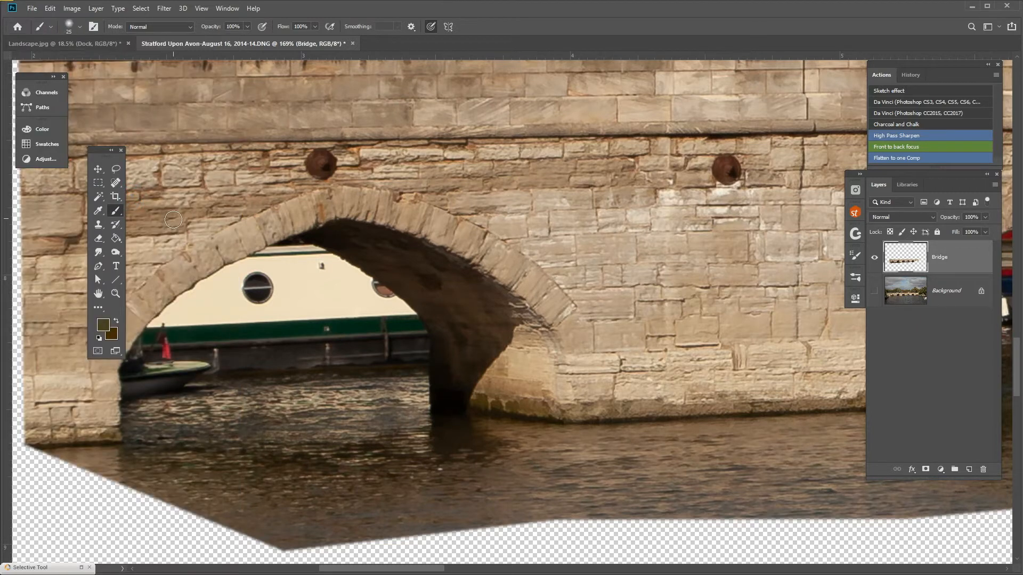
Step: Reset the colours to black and white, enter Quick Mask, and paint over the middle of the cream boat with a 35 px brush
key(bracketright)
key(d)
key(q)
mouse_move(312, 309)
mouse_down()
mouse_move(325, 358)
mouse_move(288, 348)
mouse_move(293, 309)
mouse_move(250, 349)
mouse_move(240, 338)
mouse_move(251, 299)
mouse_move(231, 335)
mouse_up()
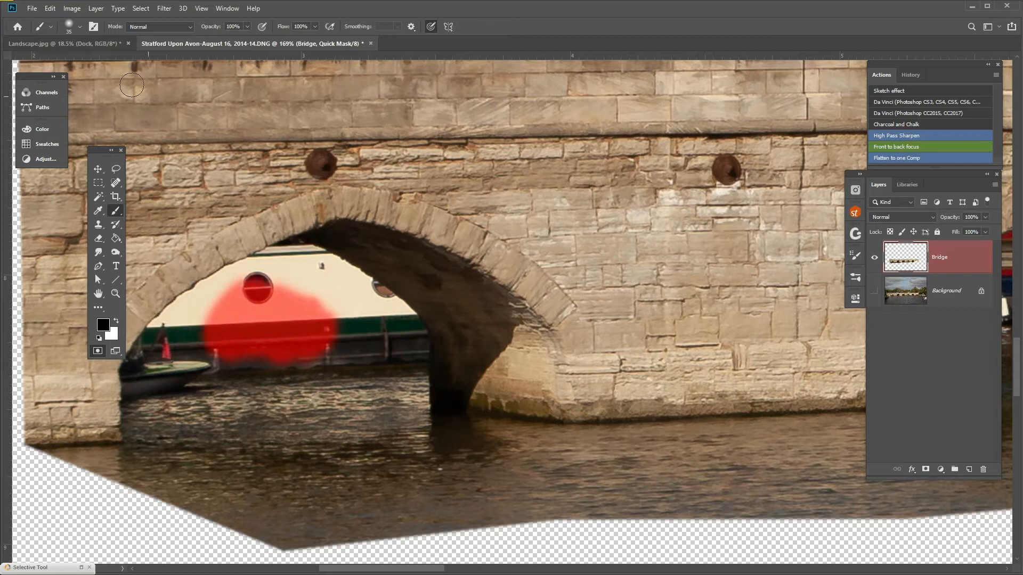
Step: Set the brush to 53% hardness and size 15, and mask the rest of the first arch's opening down to the waterline
click(71, 27)
drag(64, 86, 98, 85)
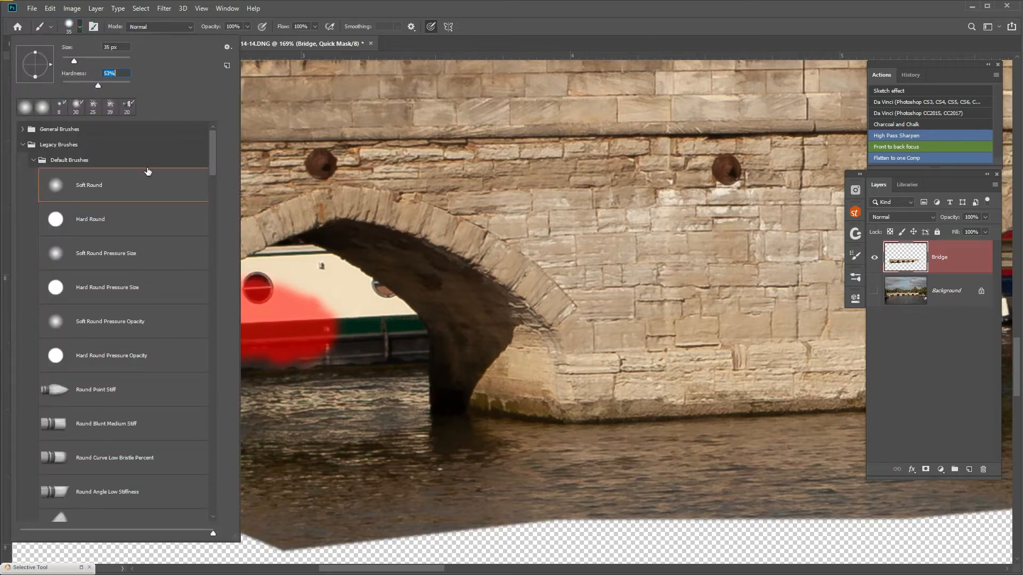
mouse_move(289, 302)
mouse_down()
mouse_move(312, 299)
mouse_move(300, 309)
mouse_move(341, 329)
mouse_move(261, 278)
mouse_move(234, 280)
mouse_move(255, 267)
mouse_move(227, 275)
mouse_move(258, 263)
mouse_move(158, 324)
mouse_up()
key(bracketleft)
key(bracketleft)
click(260, 284)
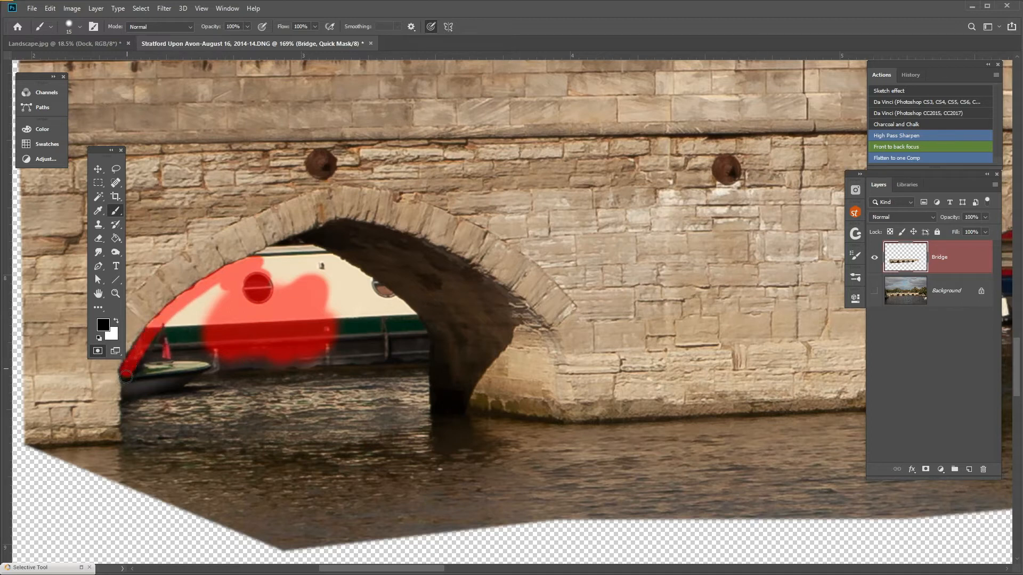
mouse_move(126, 393)
mouse_down()
mouse_move(413, 404)
mouse_move(176, 403)
mouse_move(163, 394)
mouse_move(424, 372)
mouse_move(421, 334)
mouse_move(390, 301)
mouse_move(348, 275)
mouse_move(304, 270)
mouse_move(311, 265)
mouse_move(258, 262)
mouse_move(274, 257)
mouse_move(172, 326)
mouse_move(184, 319)
mouse_move(136, 382)
mouse_move(189, 329)
mouse_move(166, 362)
mouse_move(213, 354)
mouse_move(155, 383)
mouse_move(210, 368)
mouse_move(258, 376)
mouse_move(206, 384)
mouse_move(270, 359)
mouse_up()
mouse_move(351, 323)
mouse_down()
mouse_move(325, 302)
mouse_move(328, 274)
mouse_up()
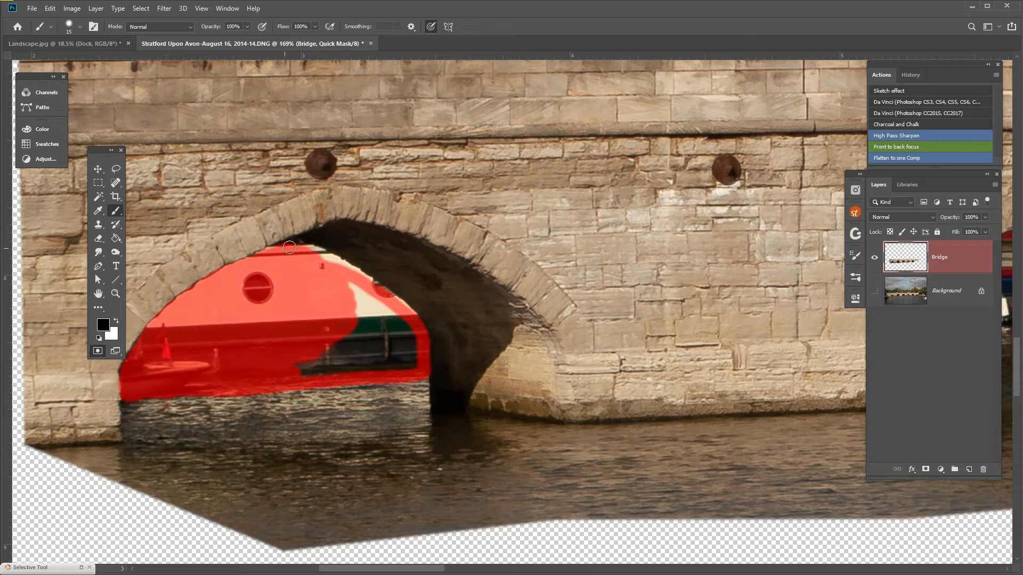
mouse_move(360, 281)
mouse_down()
mouse_move(345, 310)
mouse_move(354, 298)
mouse_move(359, 311)
mouse_move(291, 365)
mouse_move(413, 366)
mouse_move(407, 348)
mouse_move(384, 361)
mouse_move(388, 322)
mouse_move(330, 353)
mouse_move(373, 311)
mouse_up()
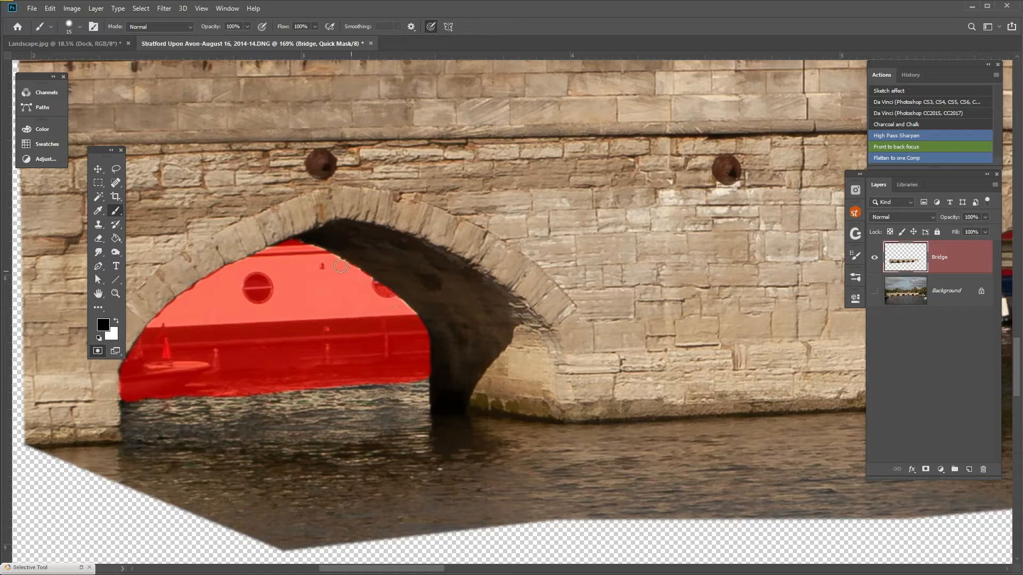
click(393, 304)
Step: Paint the Quick Mask over the red and blue boat under the second arch, following the stone edge and waterline
drag(608, 368, 189, 374)
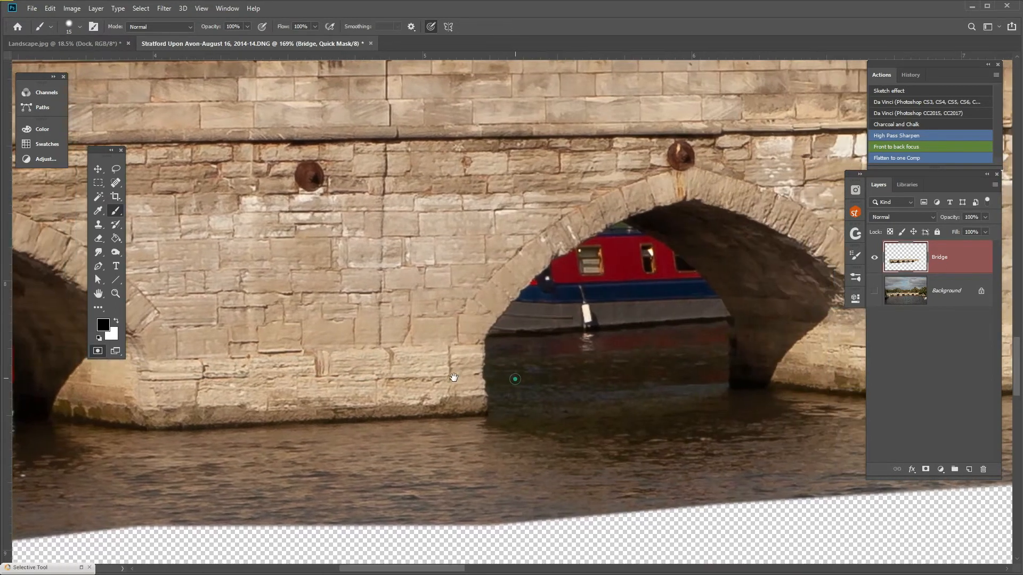
drag(639, 381, 393, 383)
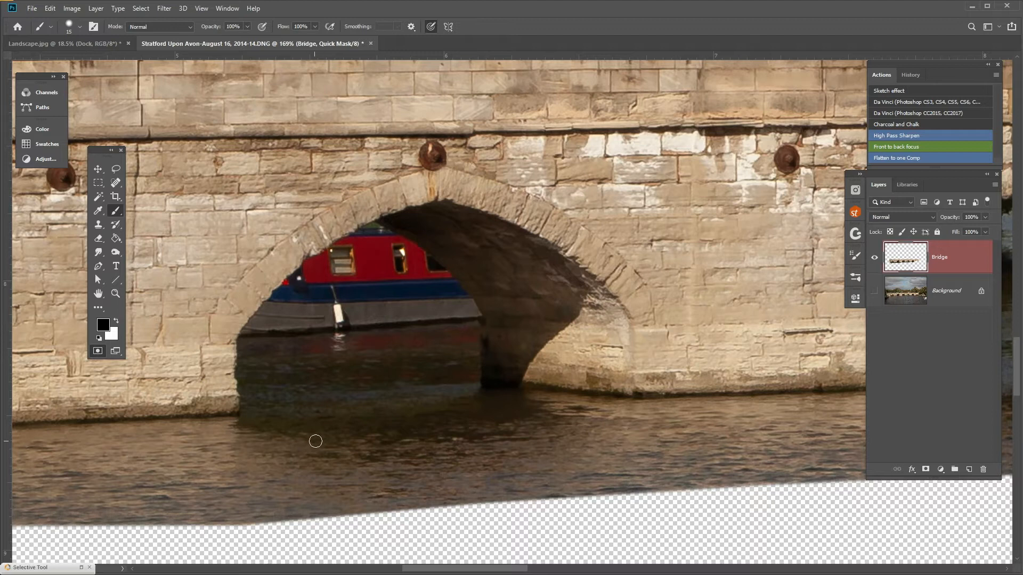
mouse_move(352, 255)
mouse_down()
mouse_move(319, 298)
mouse_move(342, 254)
mouse_move(312, 262)
mouse_move(292, 286)
mouse_up()
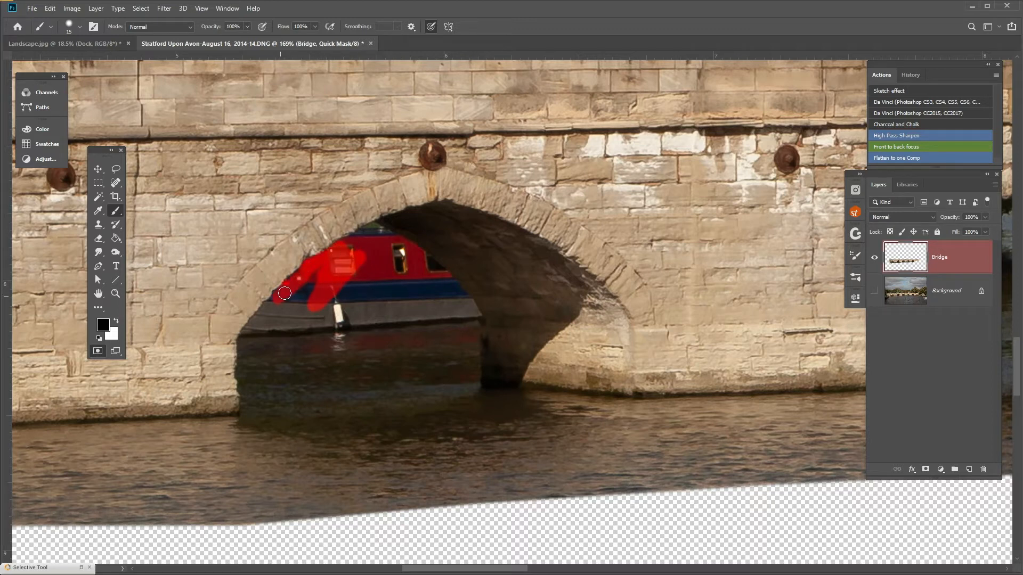
mouse_move(248, 332)
mouse_down()
mouse_move(477, 320)
mouse_move(440, 274)
mouse_move(375, 229)
mouse_move(349, 246)
mouse_move(364, 237)
mouse_move(349, 258)
mouse_move(375, 242)
mouse_move(369, 290)
mouse_move(467, 301)
mouse_move(344, 293)
mouse_move(331, 271)
mouse_move(306, 305)
mouse_move(268, 323)
mouse_move(369, 308)
mouse_move(333, 322)
mouse_up()
mouse_move(460, 311)
mouse_down()
mouse_move(381, 244)
mouse_move(446, 303)
mouse_move(378, 309)
mouse_move(380, 292)
mouse_move(359, 294)
mouse_move(387, 265)
mouse_move(339, 304)
mouse_up()
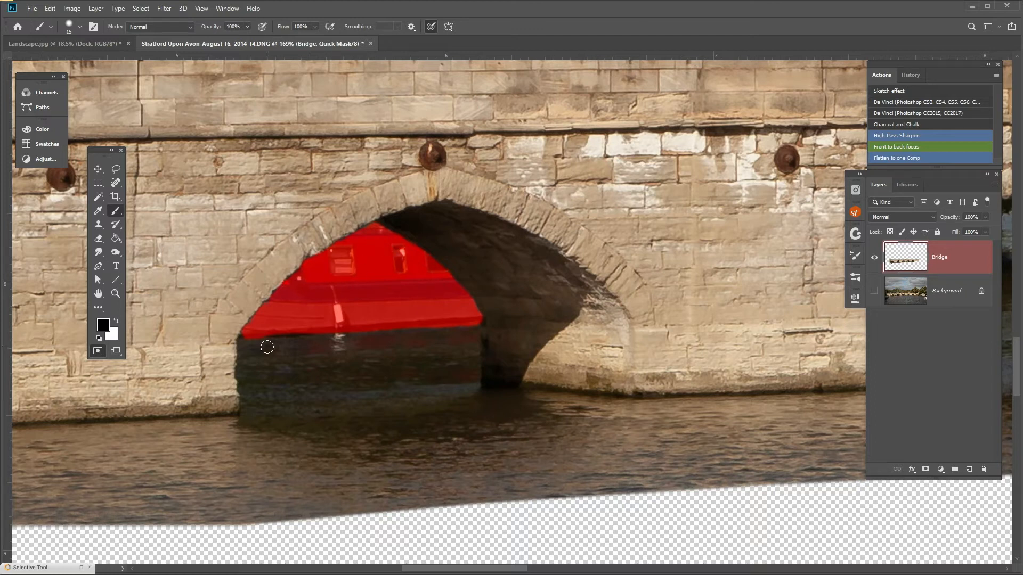
mouse_move(271, 331)
mouse_down()
mouse_move(259, 331)
mouse_move(341, 328)
mouse_up()
Step: Check the openings of the remaining three arches for anything else that needs masking
drag(576, 367, 365, 376)
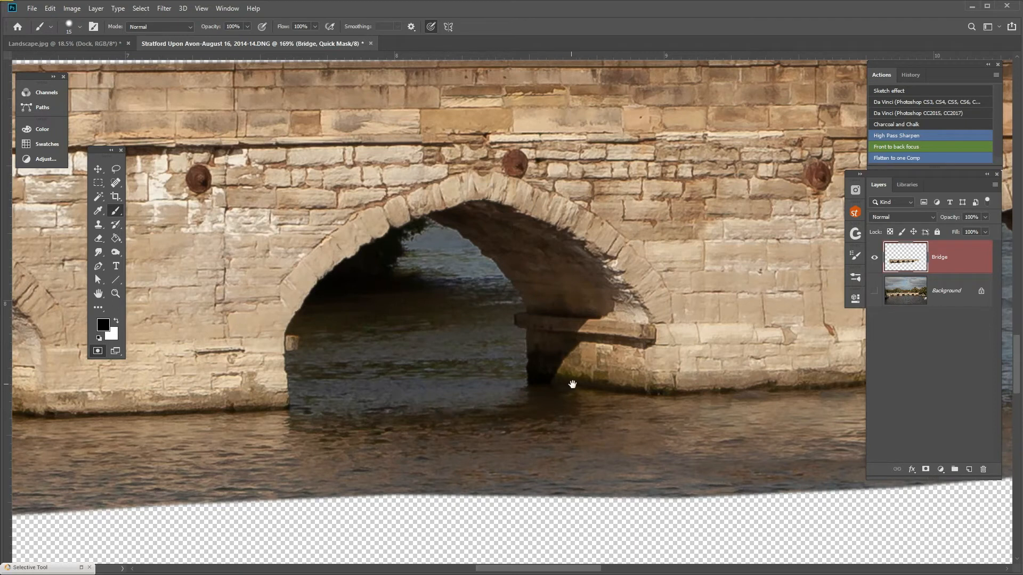
drag(597, 377, 326, 377)
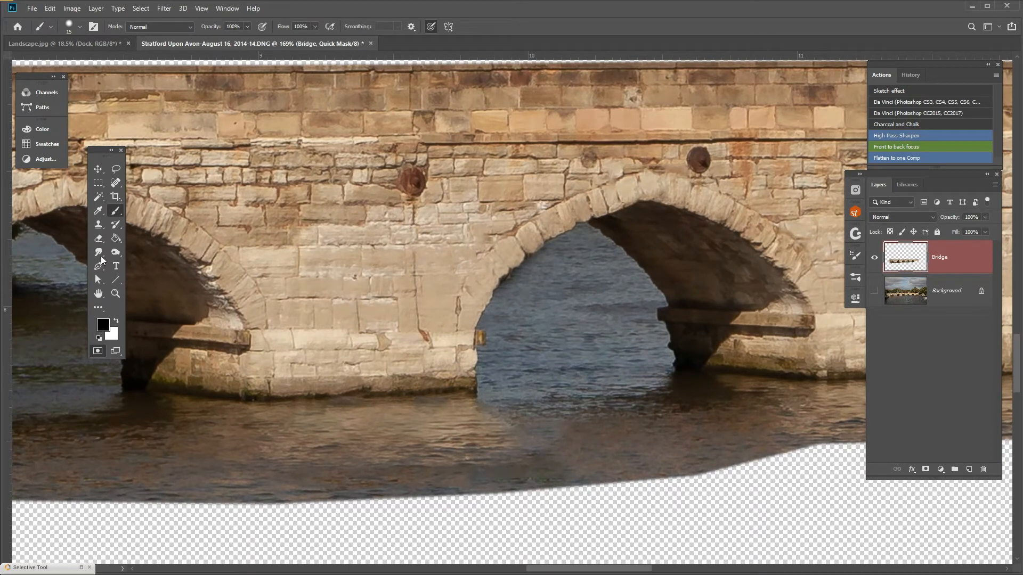
scroll(299, 237, down, 5)
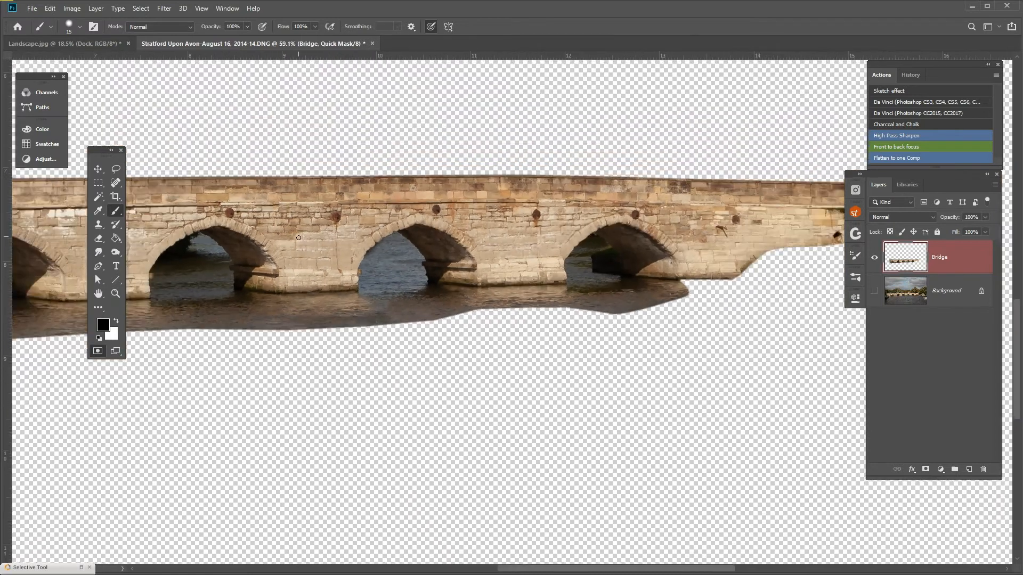
scroll(584, 262, up, 5)
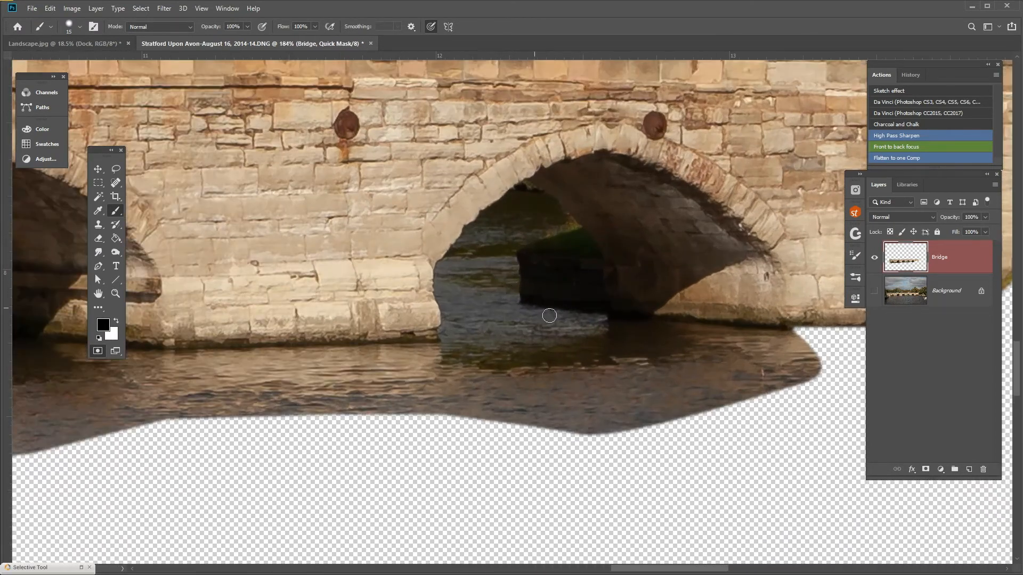
scroll(568, 271, down, 1)
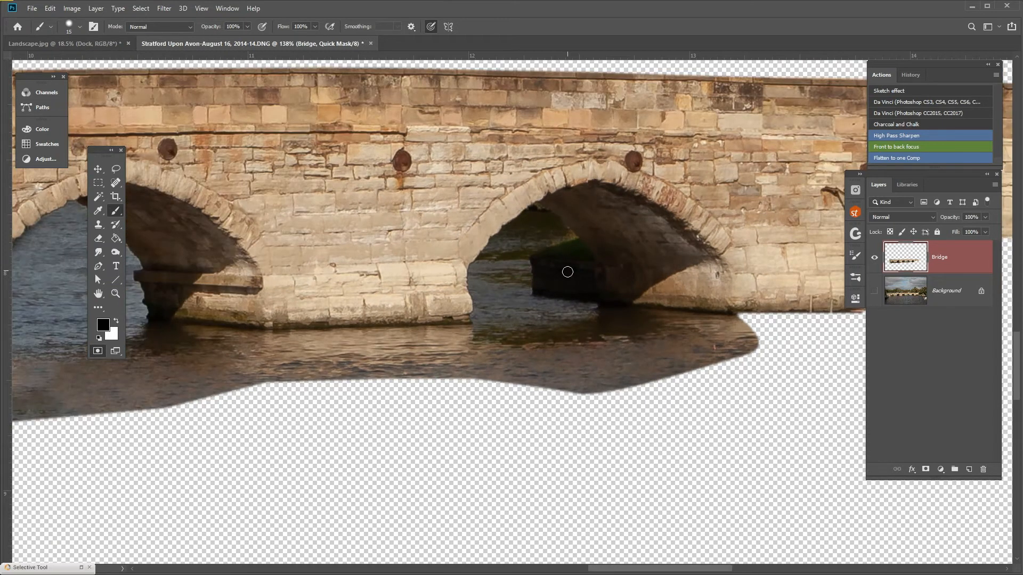
scroll(565, 269, down, 7)
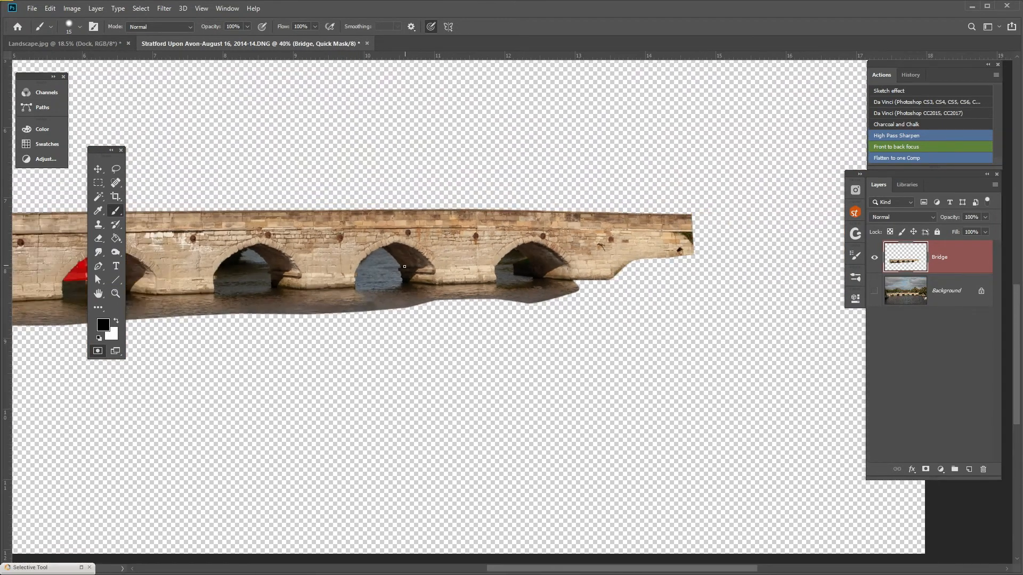
scroll(376, 266, down, 1)
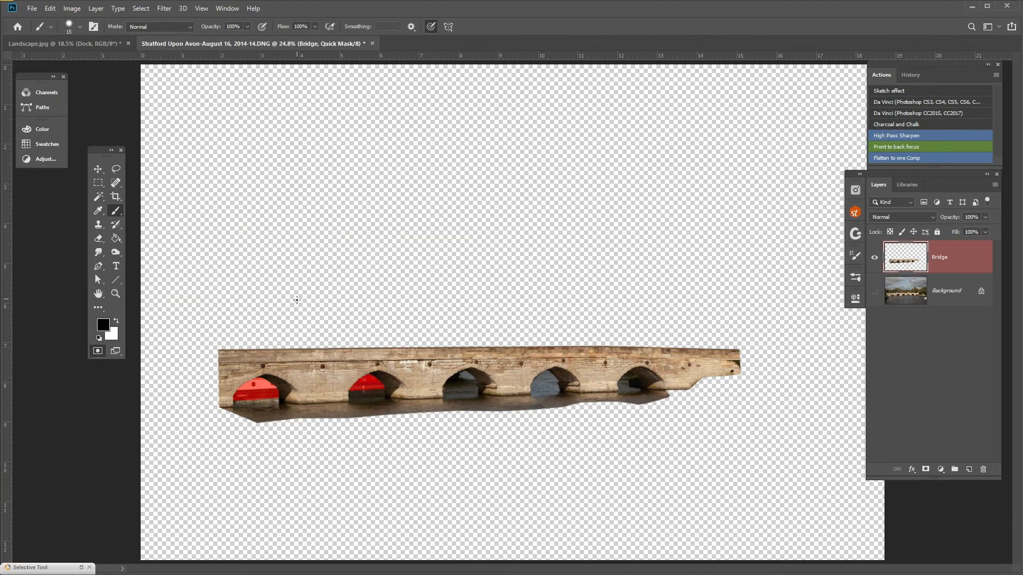
Step: Turn the Quick Mask into a selection and feather it by 2 pixels
key(q)
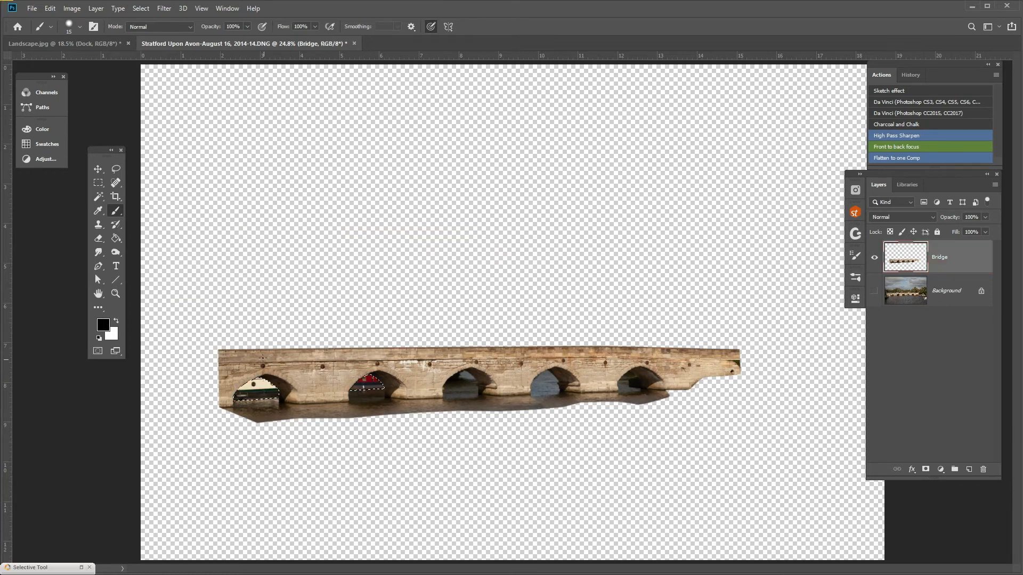
scroll(262, 357, up, 3)
scroll(262, 356, up, 3)
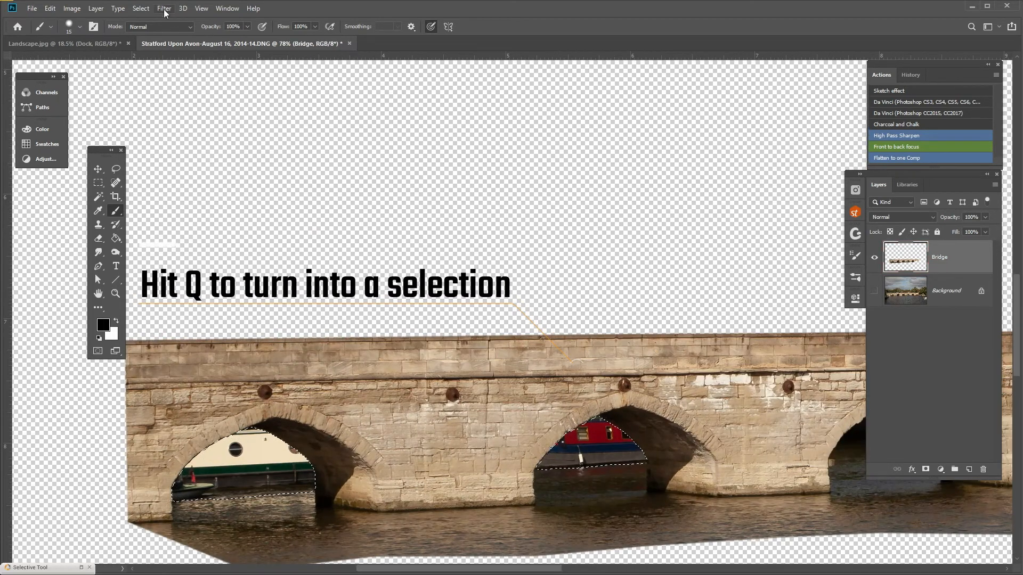
click(164, 9)
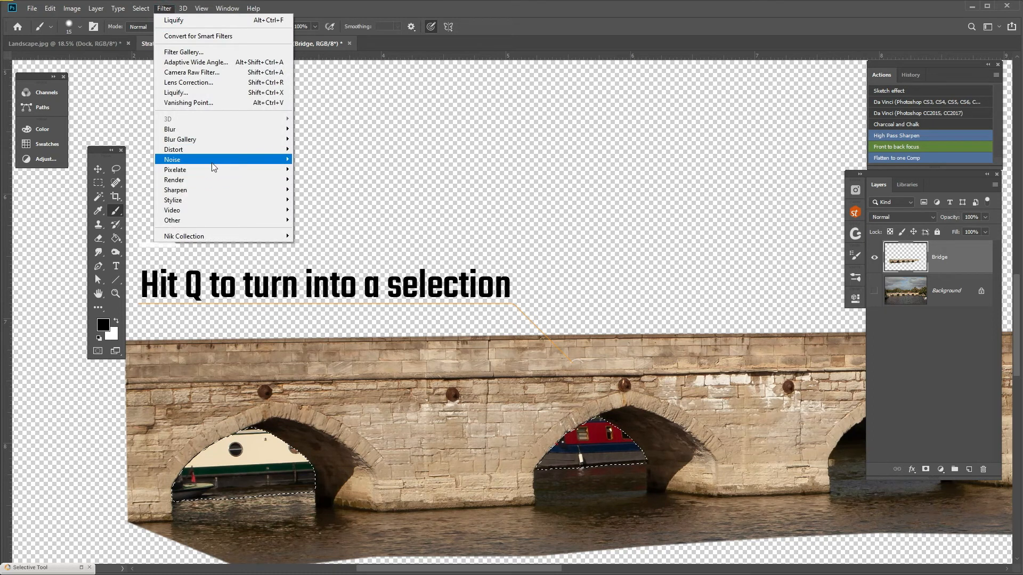
mouse_move(140, 9)
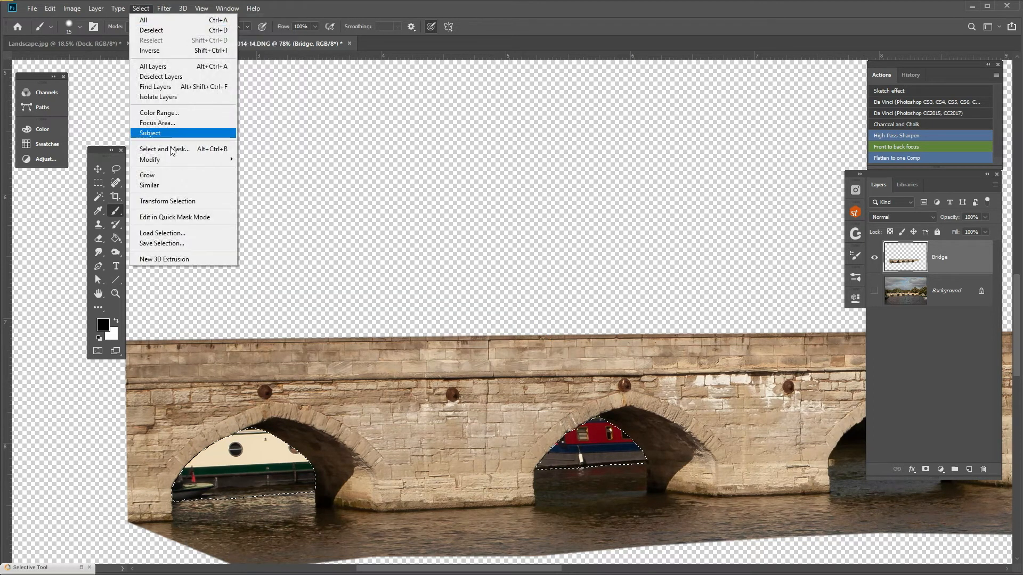
mouse_move(181, 164)
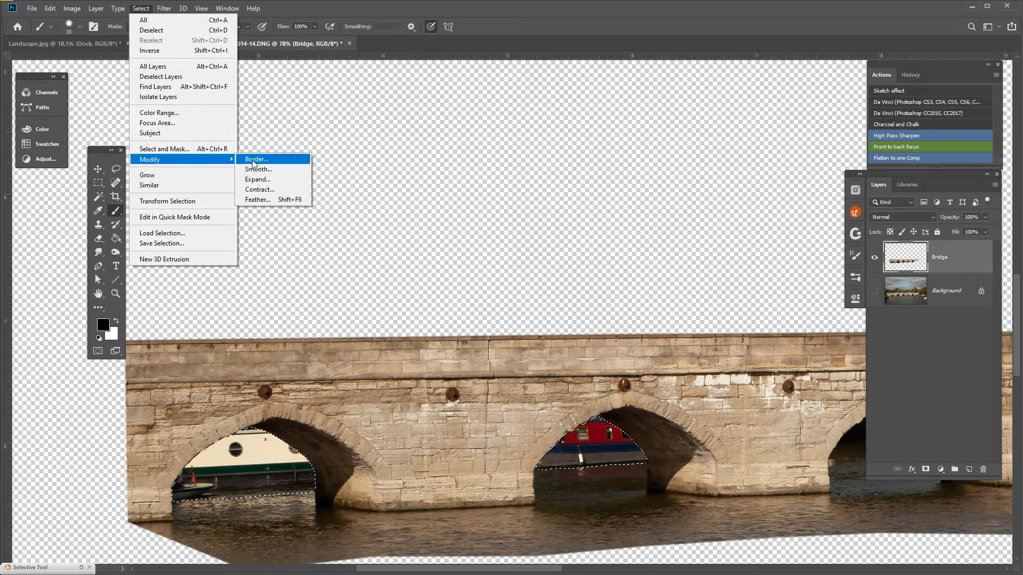
click(271, 200)
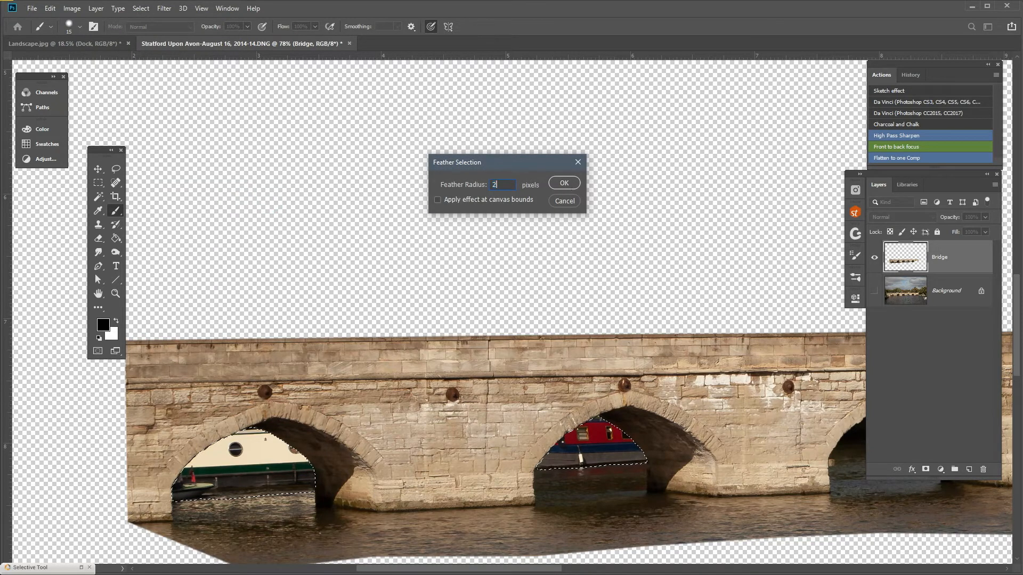
click(564, 183)
Step: Delete the selected boats from the first two arches and clear the selection
scroll(482, 206, down, 3)
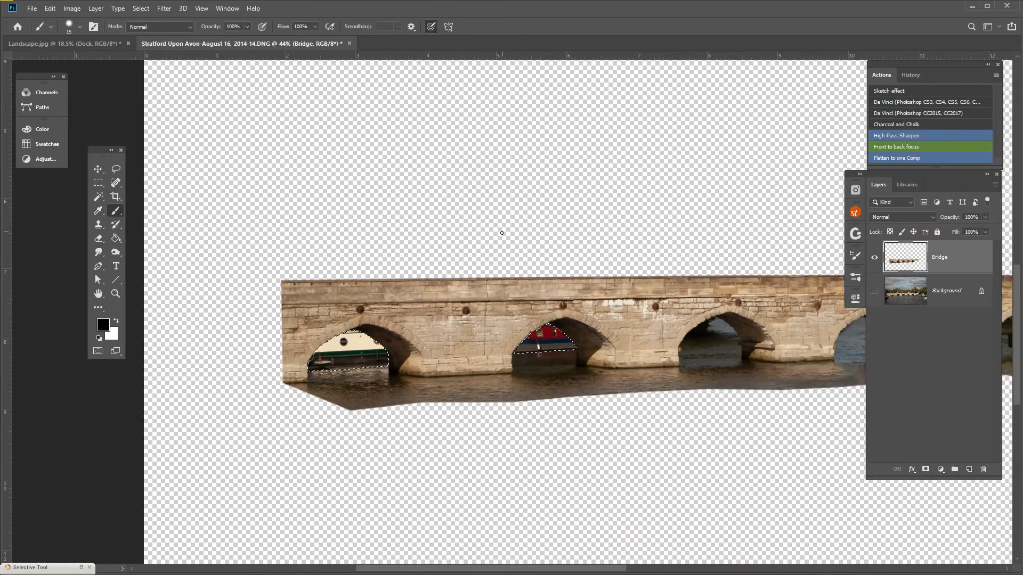
key(Delete)
key(ctrl+d)
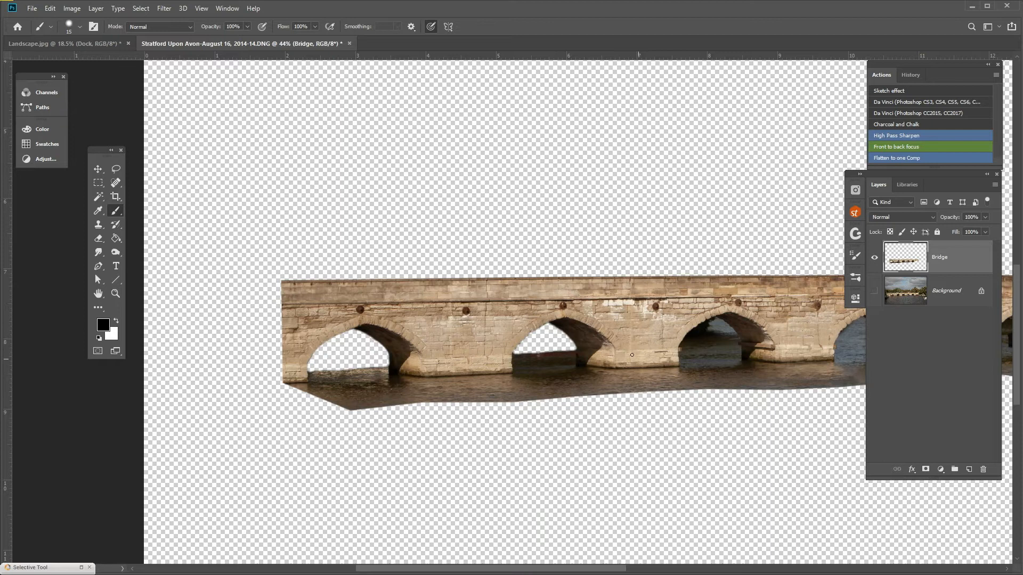
Step: Add a new layer above the Bridge layer and set its blending mode to Color for the boat's red reflection
scroll(632, 355, up, 4)
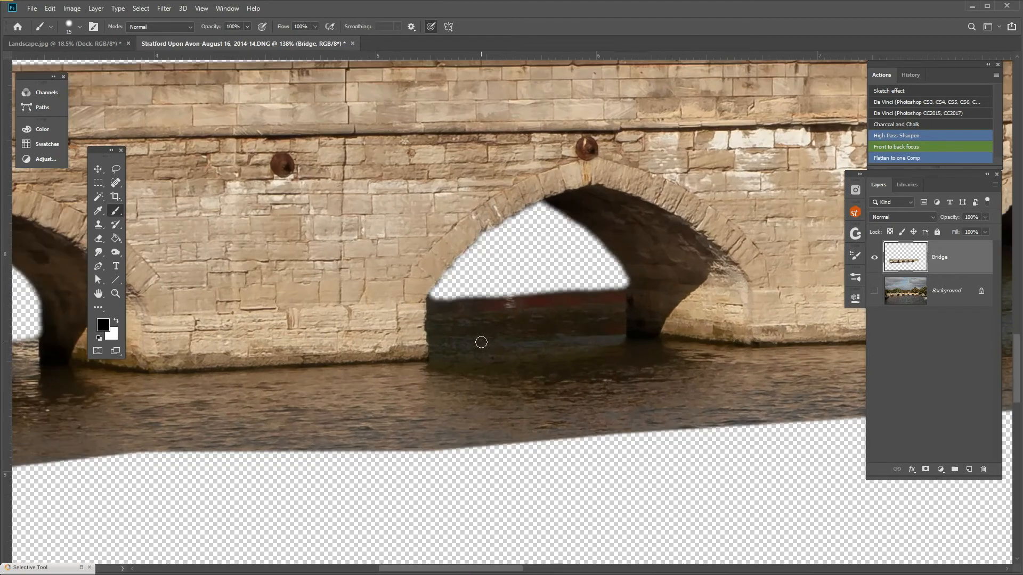
scroll(481, 342, up, 1)
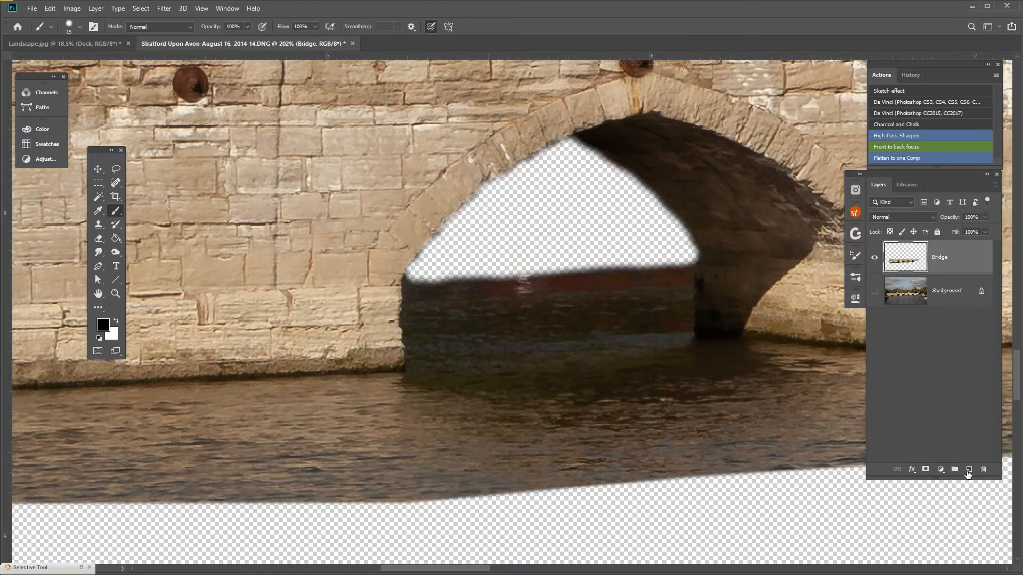
click(968, 471)
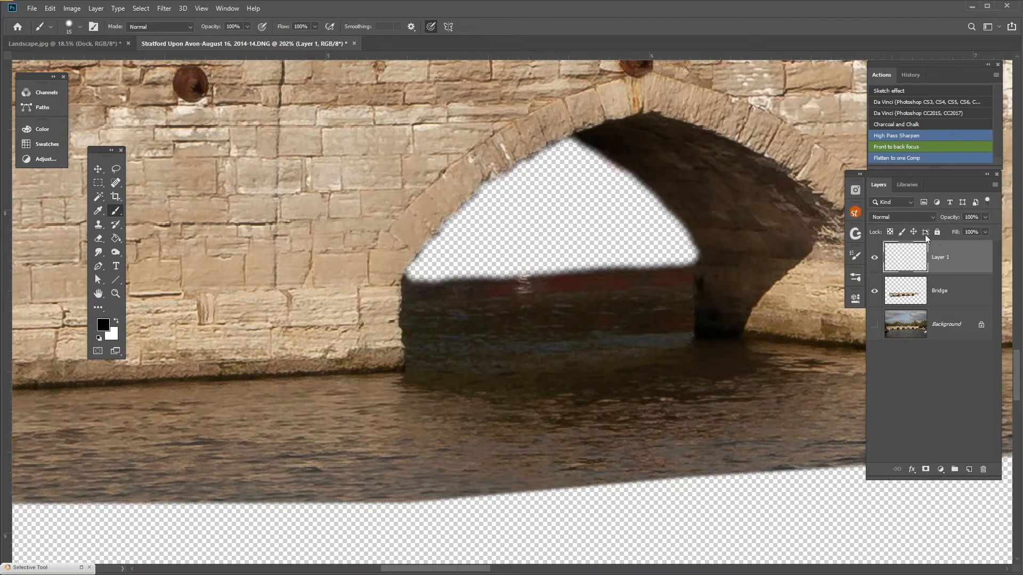
click(934, 214)
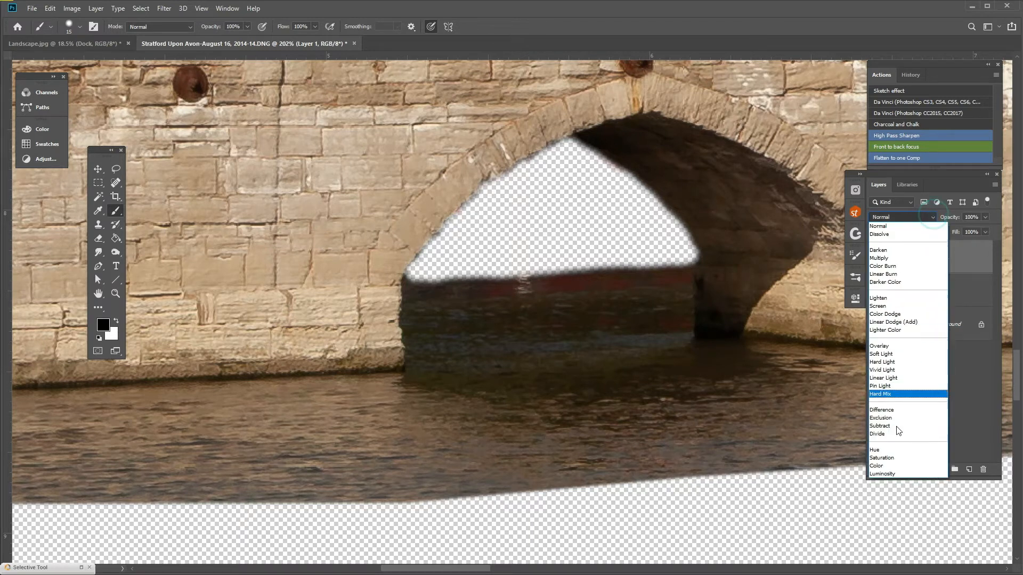
click(901, 468)
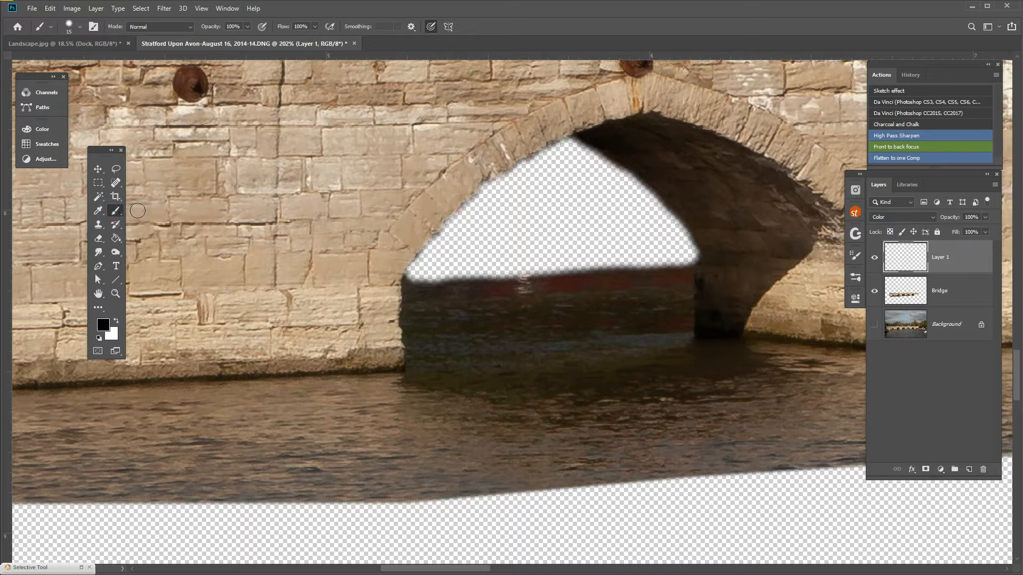
Step: Sample the dark brown water colour and paint it over the boat's red reflection in the second arch on Layer 1
alt+click(625, 385)
click(561, 302)
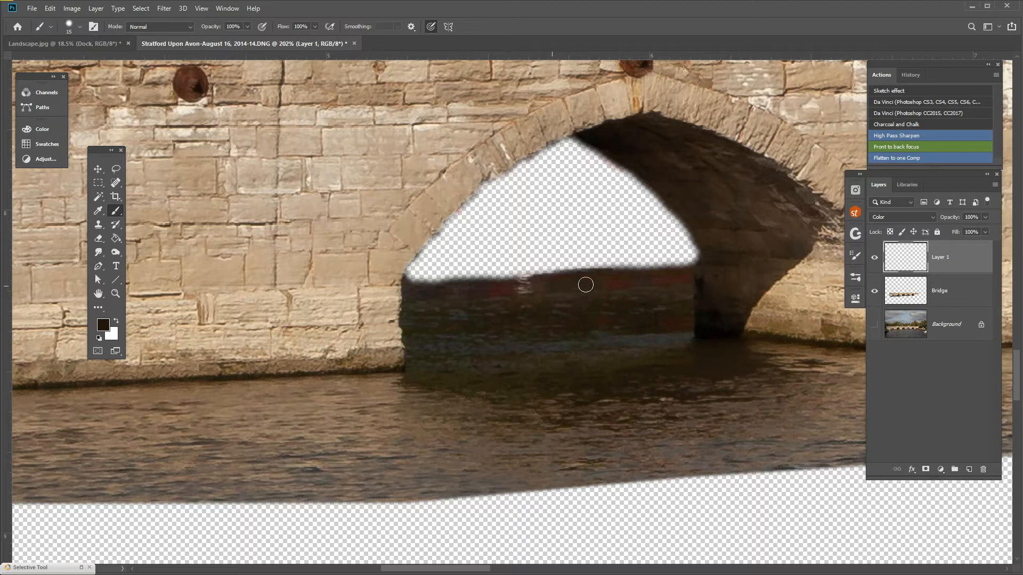
click(545, 308)
key(e)
scroll(566, 363, down, 3)
scroll(566, 362, down, 7)
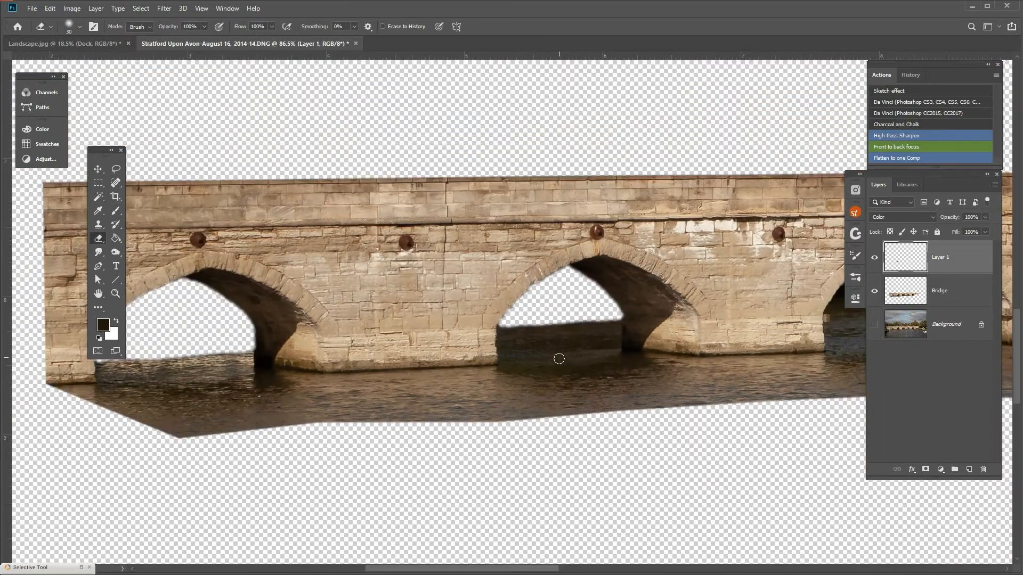
scroll(581, 371, down, 3)
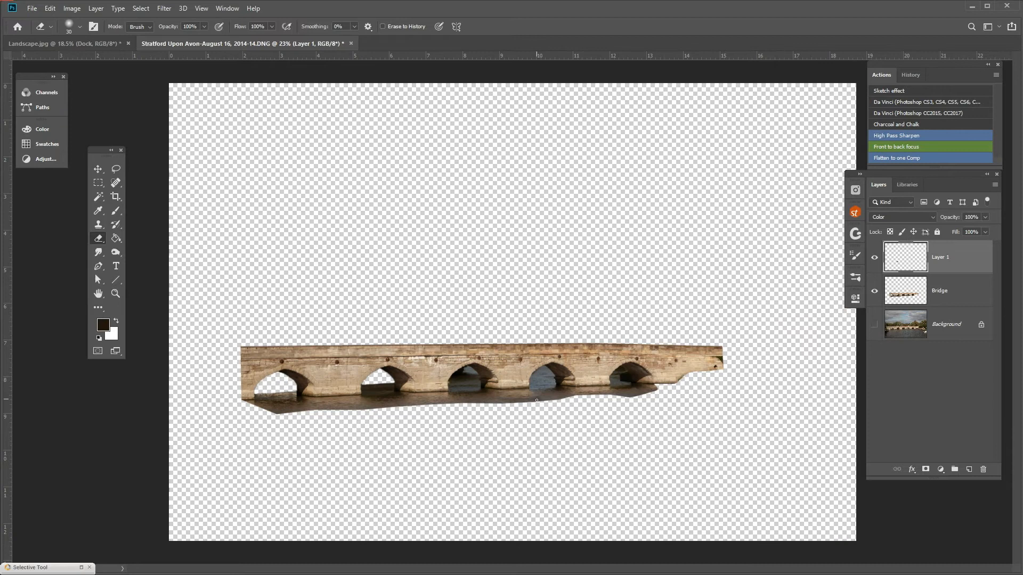
Step: On the Bridge layer, clone clean water with a smaller brush over the dark remnant along the fourth arch's inner edge
scroll(537, 400, up, 5)
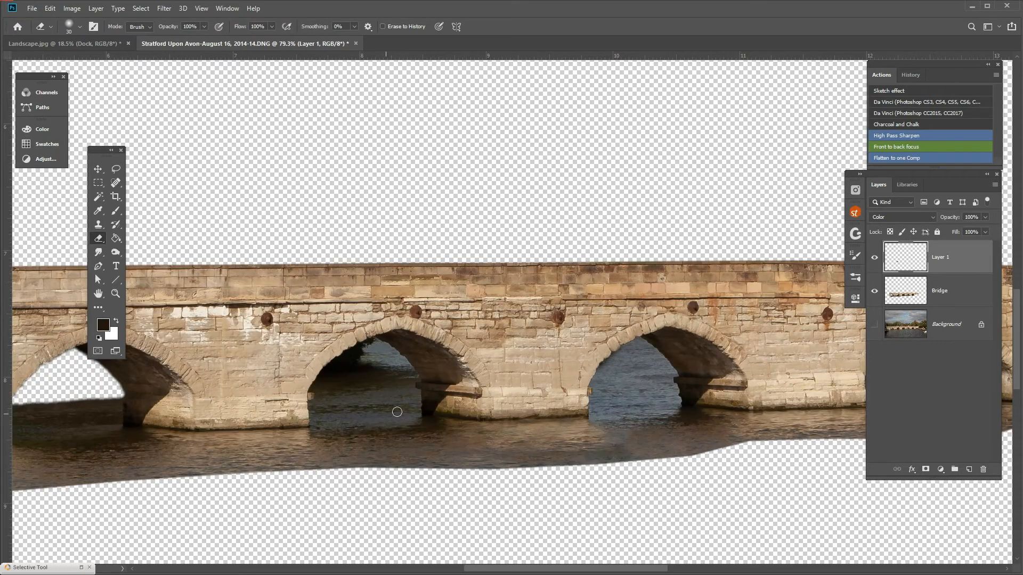
scroll(759, 424, up, 5)
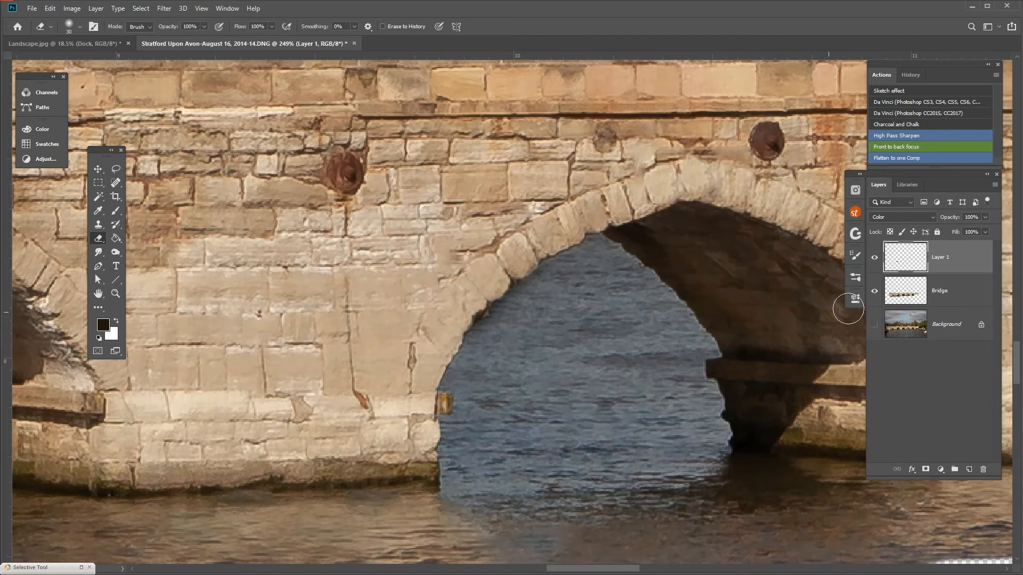
click(946, 290)
scroll(597, 310, up, 3)
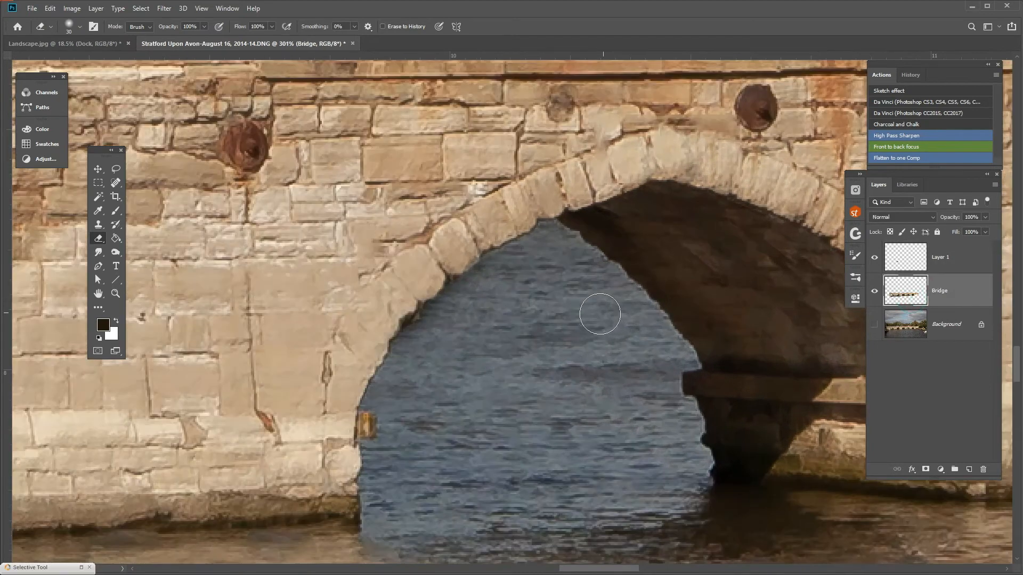
key(s)
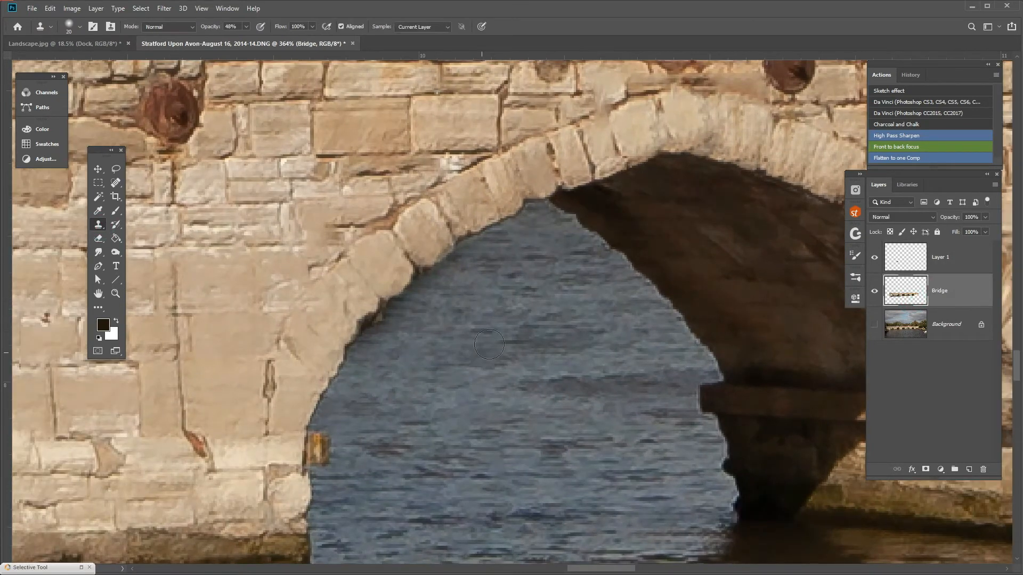
key([)
key([)
key([)
alt+click(505, 336)
mouse_move(377, 339)
mouse_down()
mouse_move(457, 262)
mouse_move(439, 281)
mouse_move(422, 277)
mouse_move(359, 350)
mouse_up()
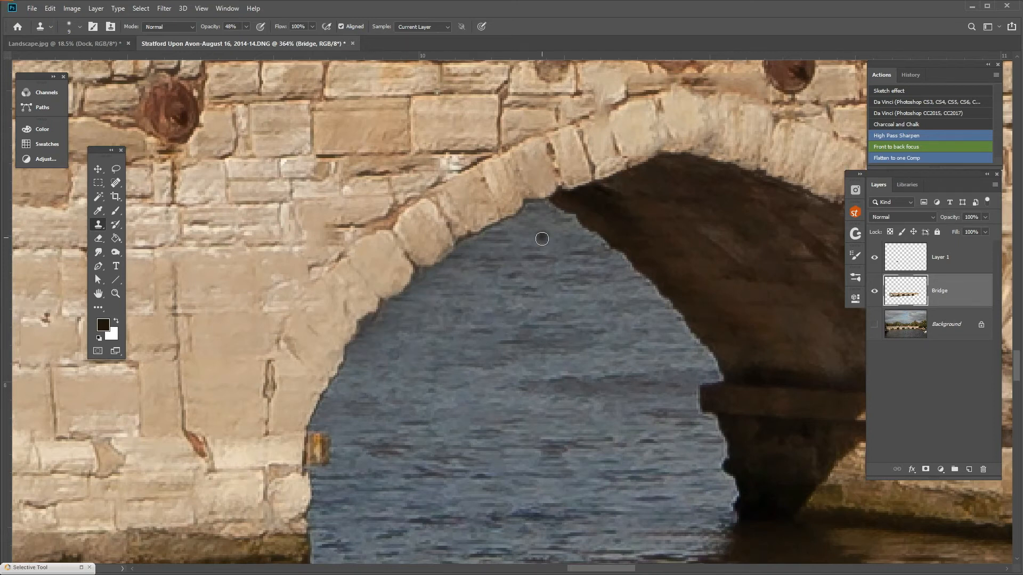
Step: Draw a closed Pen path around the dark grassy bank visible through the fifth arch
scroll(641, 345, down, 1)
scroll(641, 345, down, 5)
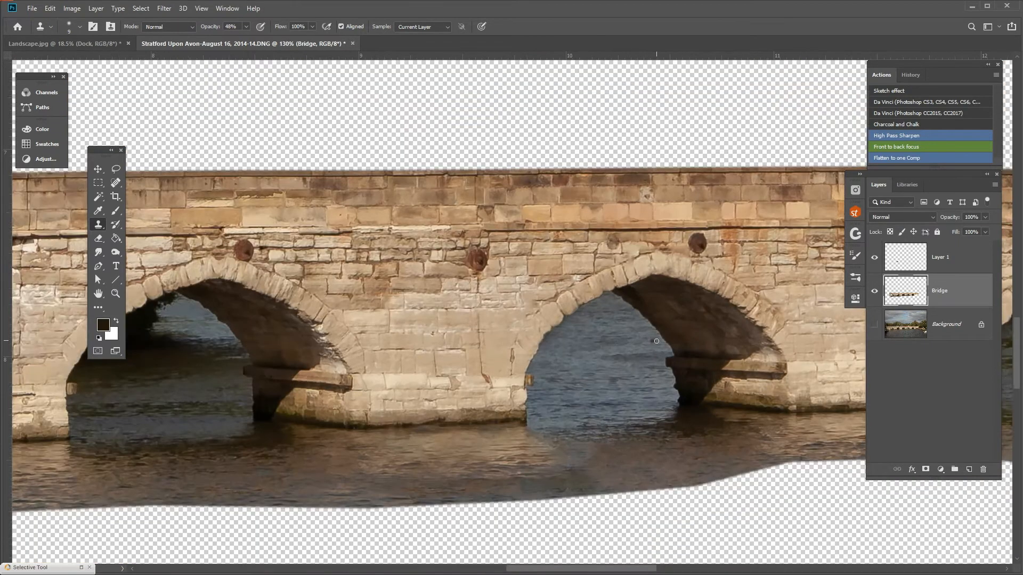
scroll(668, 372, up, 5)
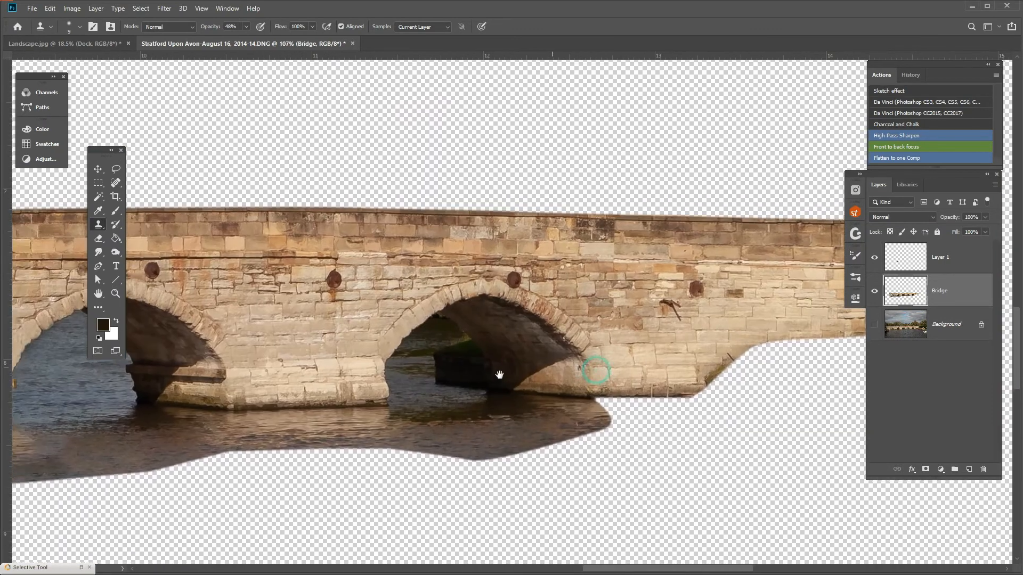
scroll(447, 380, up, 2)
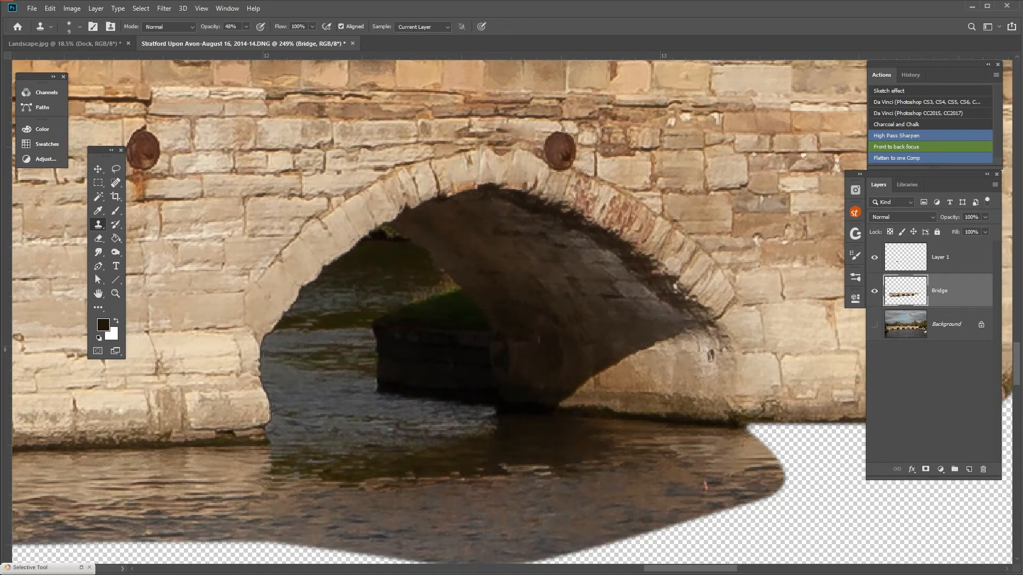
key(p)
click(460, 288)
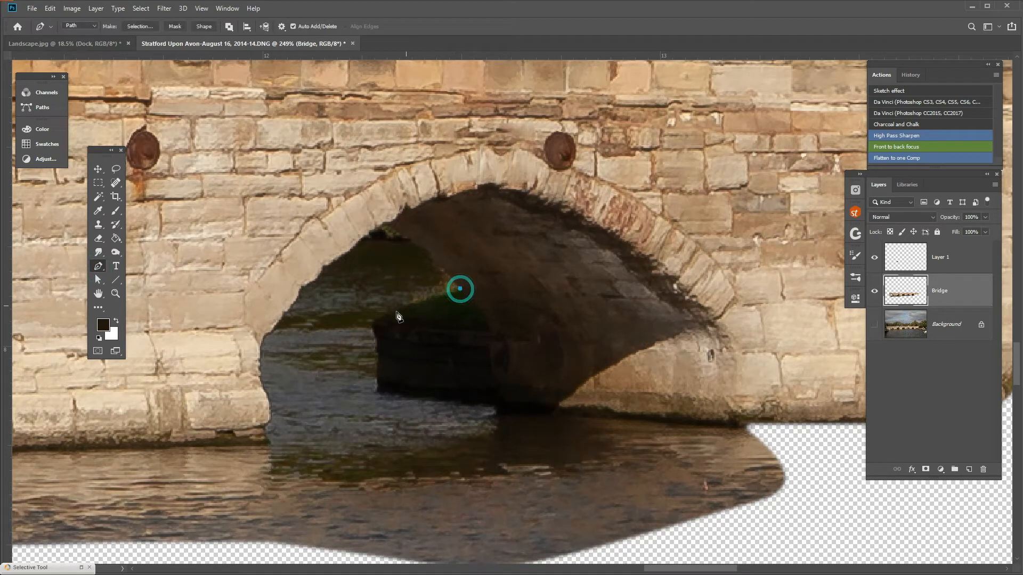
click(369, 323)
click(372, 394)
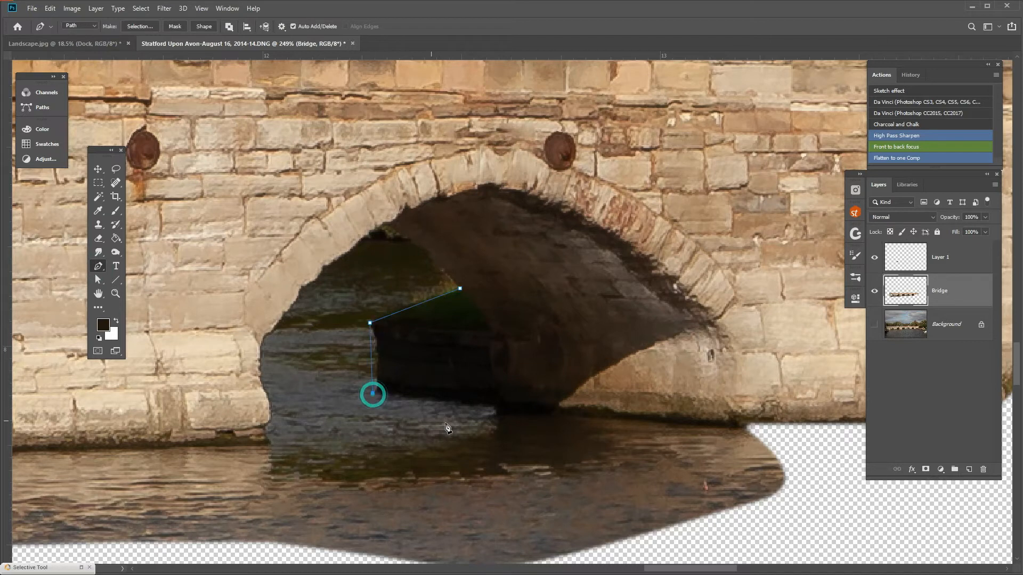
click(495, 406)
drag(492, 378, 493, 372)
click(490, 356)
click(490, 338)
click(490, 328)
click(460, 289)
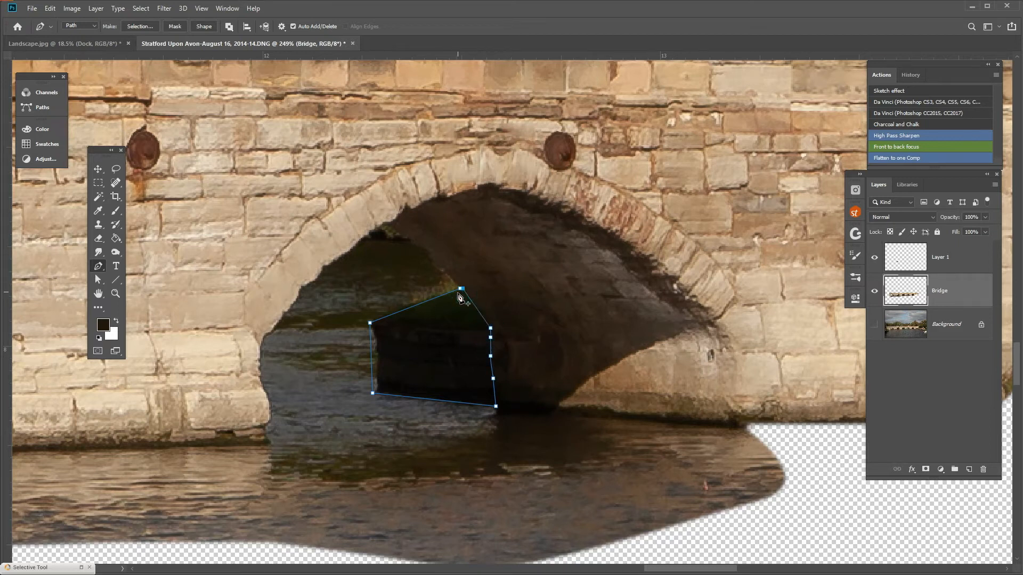
Step: Adjust the path's anchor points where the bank meets the fifth arch's shadowed inner wall
key(a)
click(490, 328)
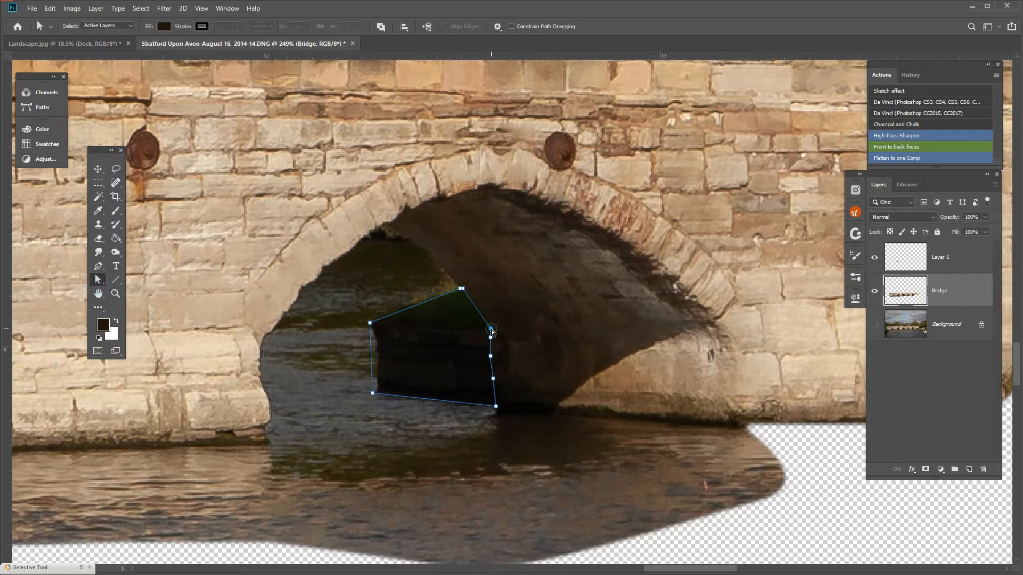
click(490, 329)
drag(488, 331, 500, 380)
click(491, 358)
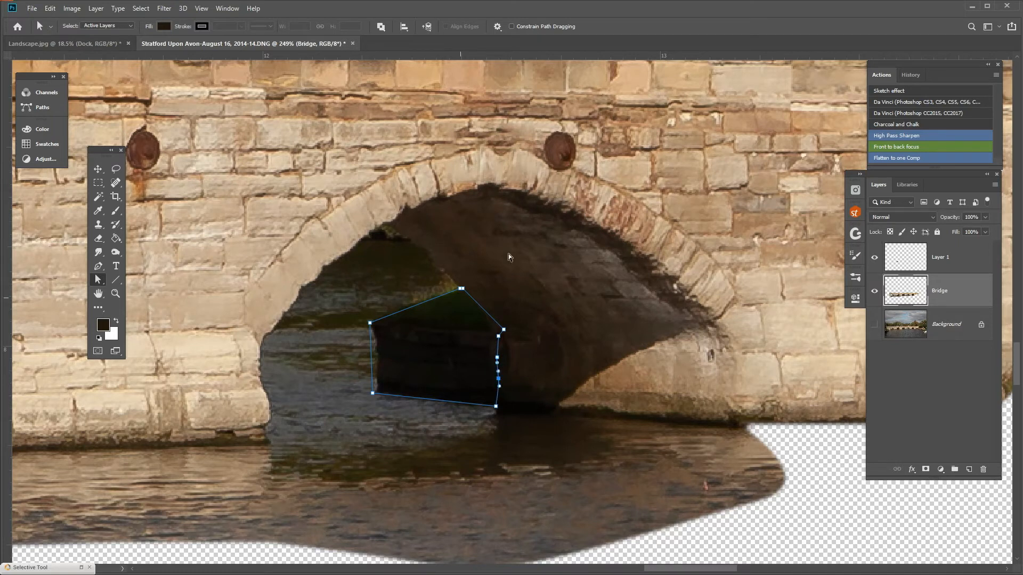
Step: Convert the path to a selection and apply Content-Aware Fill to the bank three times at Normal mode, 100% opacity
key(ctrl+Return)
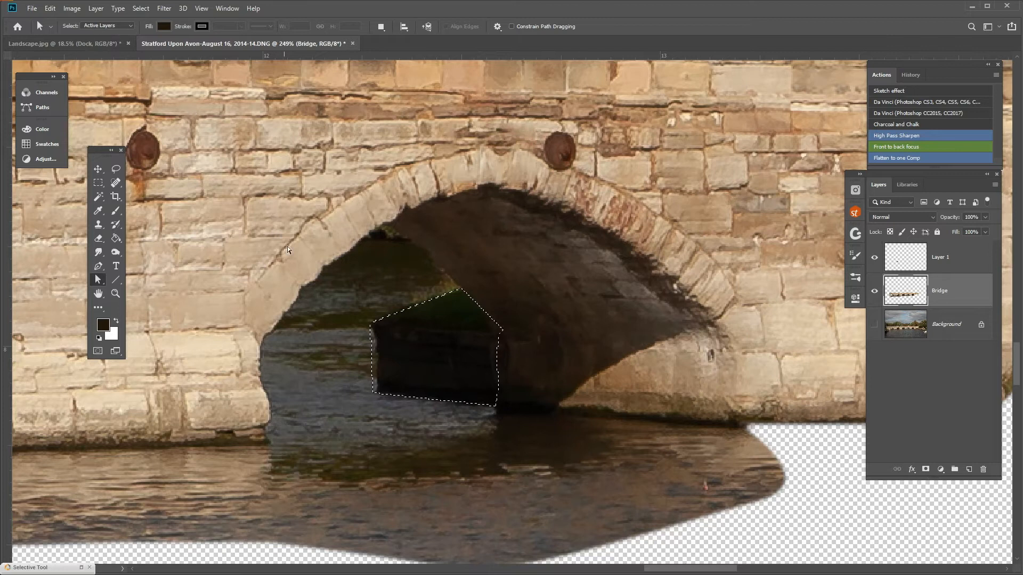
key(i)
key(shift+F5)
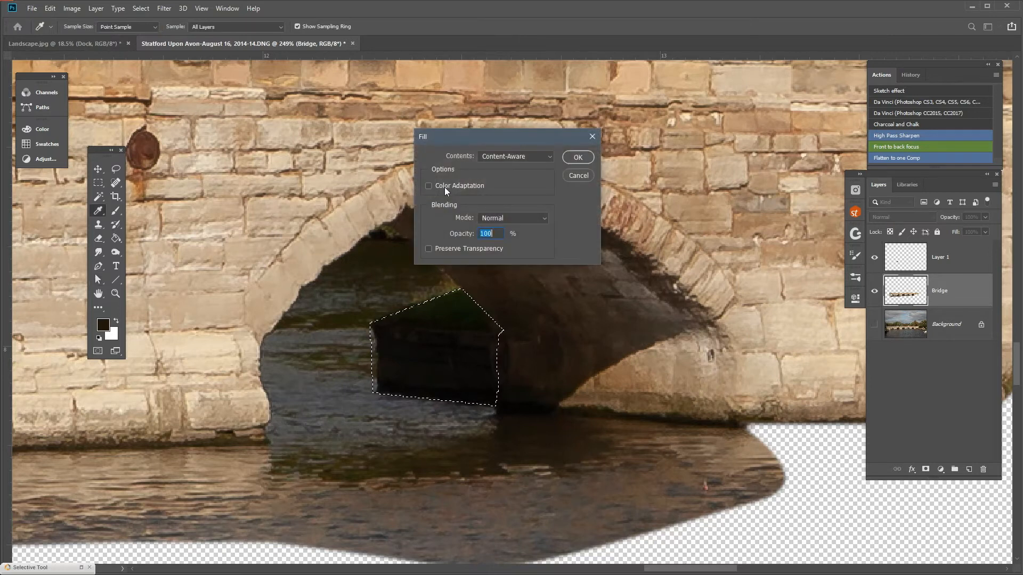
click(579, 158)
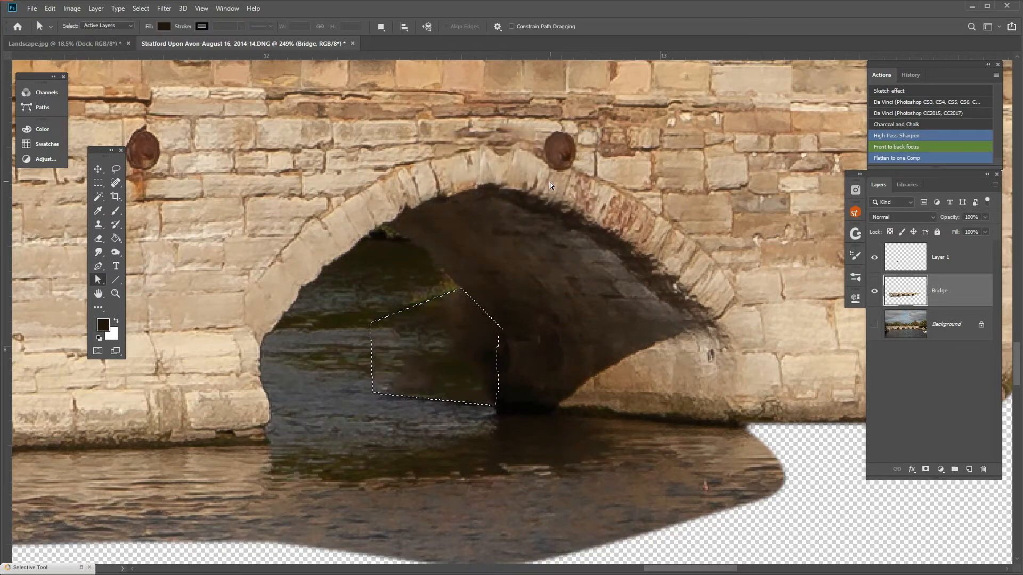
key(i)
key(shift+F5)
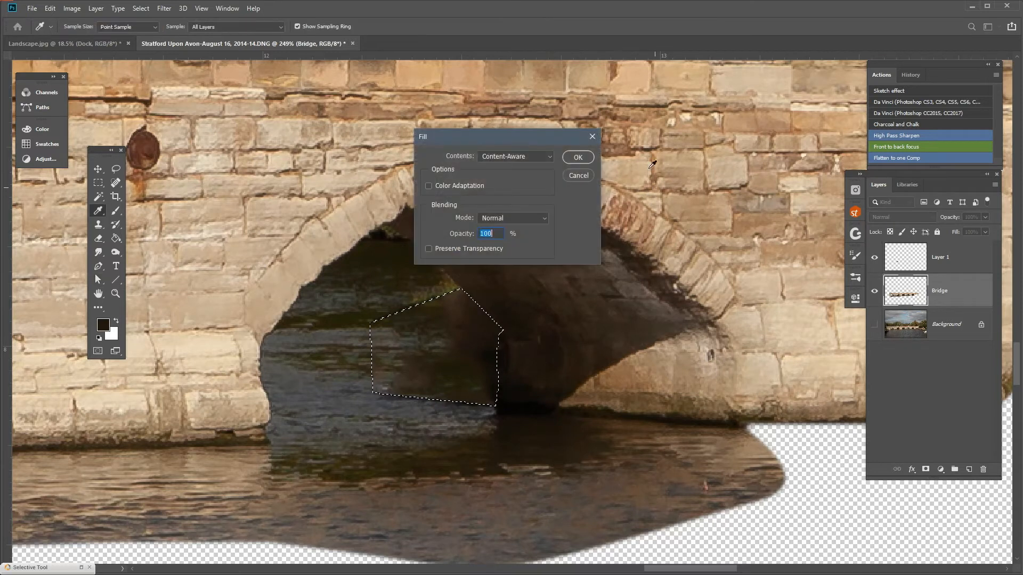
click(579, 157)
key(i)
key(shift+F5)
click(580, 156)
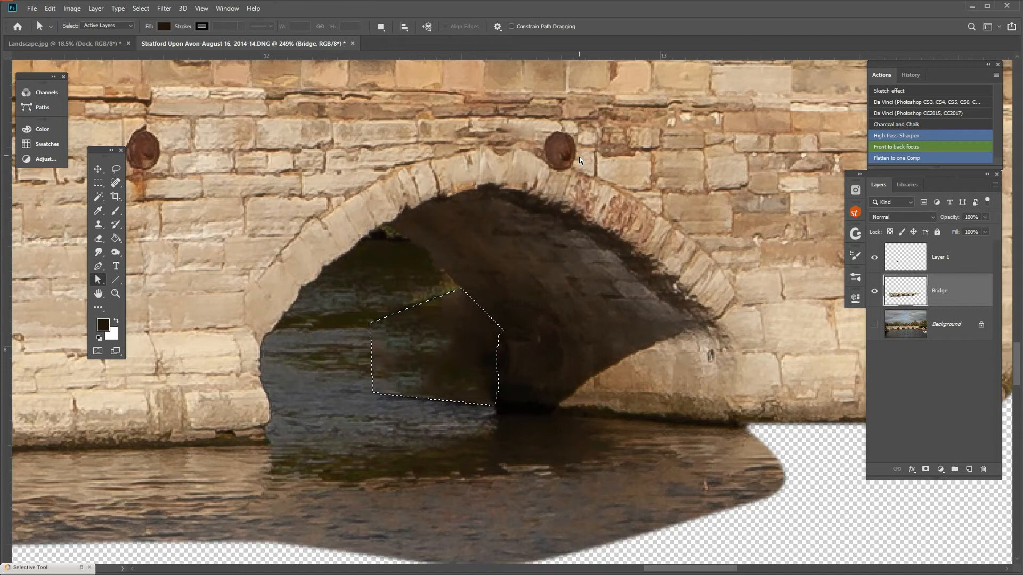
Step: Clear the selection and blend the filled area's edges and leftover spots in the water with a smaller Spot Healing brush
key(ctrl+d)
key(j)
key(bracketleft)
key(bracketleft)
key(bracketleft)
drag(454, 289, 368, 329)
drag(433, 293, 377, 326)
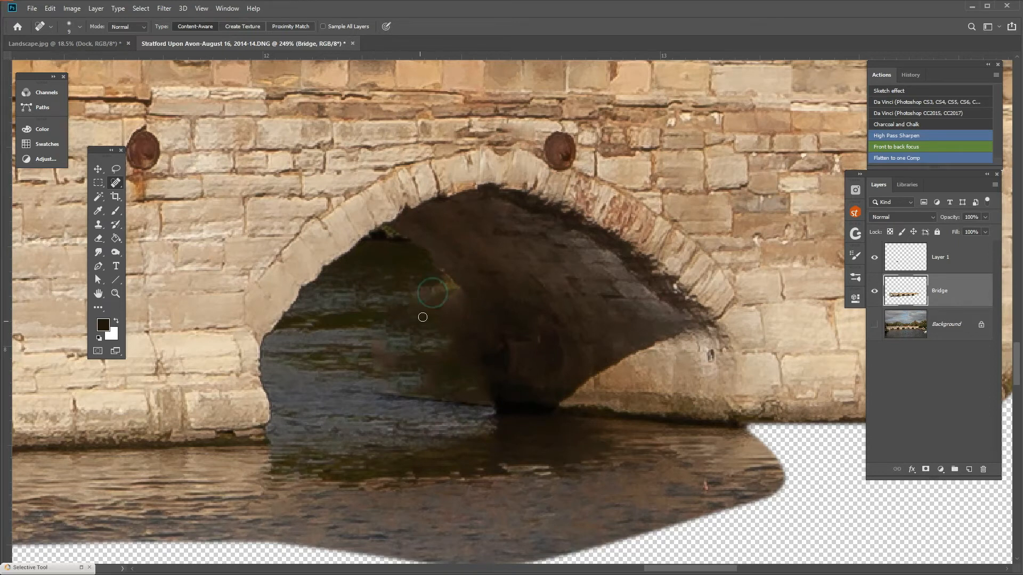
mouse_move(391, 393)
mouse_down()
mouse_move(495, 409)
mouse_move(446, 402)
mouse_move(358, 449)
mouse_move(453, 411)
mouse_move(444, 396)
mouse_move(397, 397)
mouse_move(390, 351)
mouse_move(379, 353)
mouse_move(404, 366)
mouse_move(362, 368)
mouse_up()
click(414, 319)
click(399, 361)
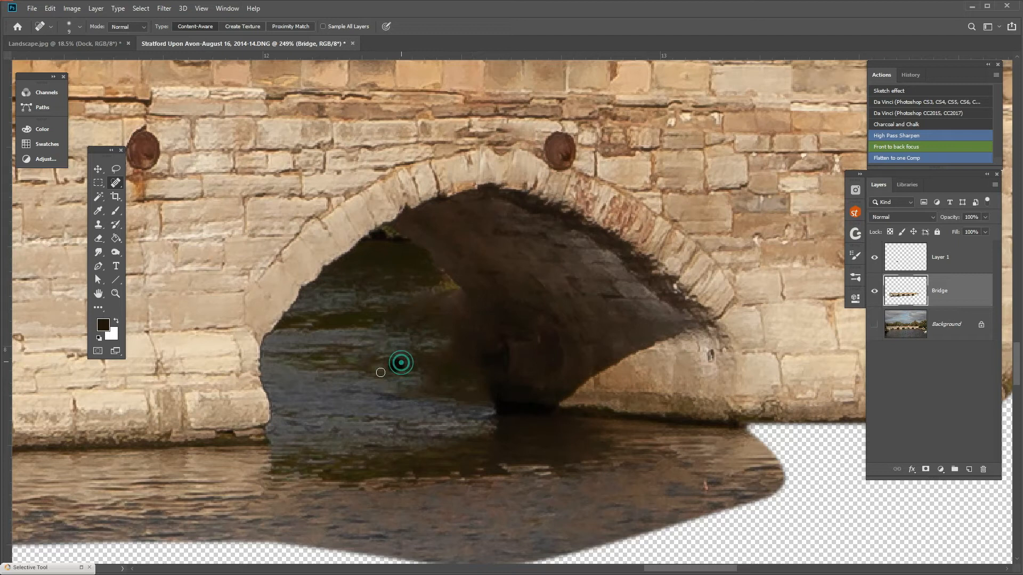
Step: Merge Layer 1 and the Bridge layer into one layer
scroll(362, 447, down, 10)
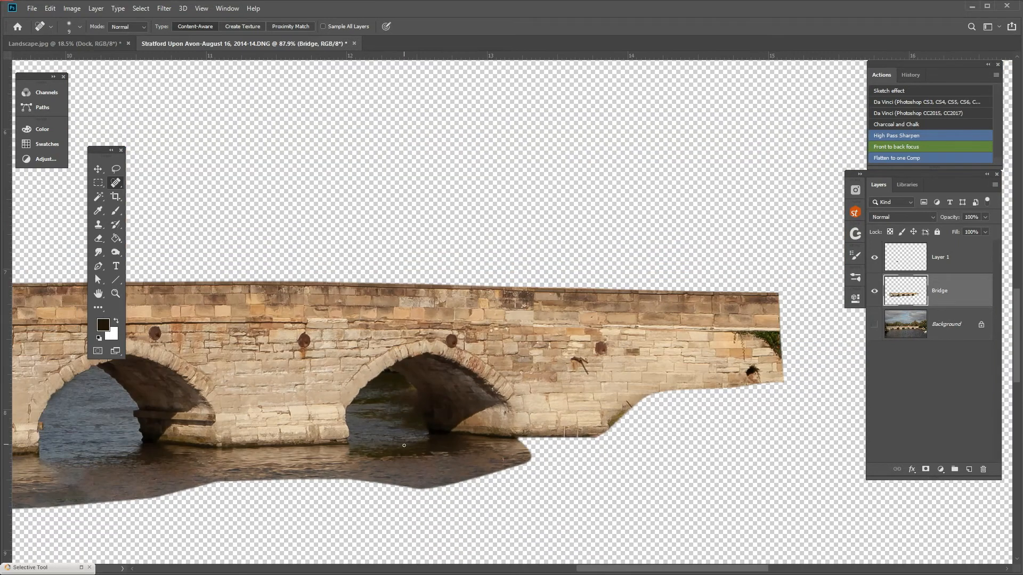
scroll(406, 444, down, 4)
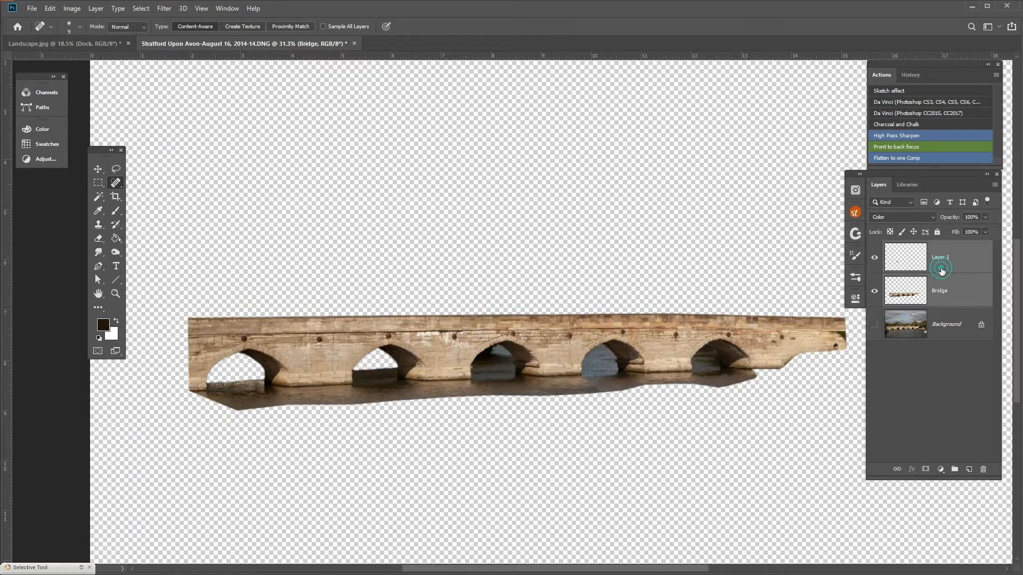
shift+click(942, 263)
right_click(942, 264)
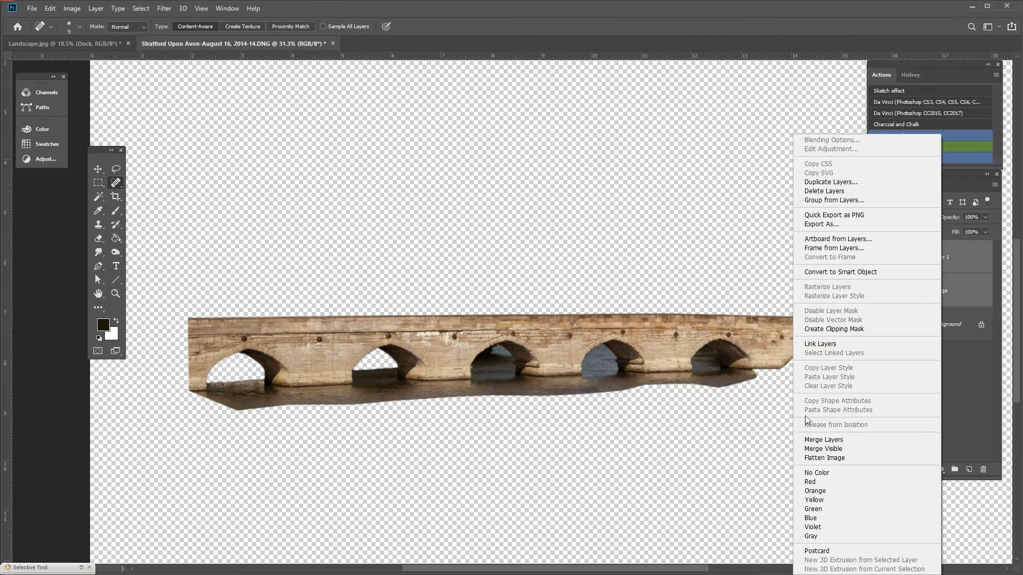
click(810, 441)
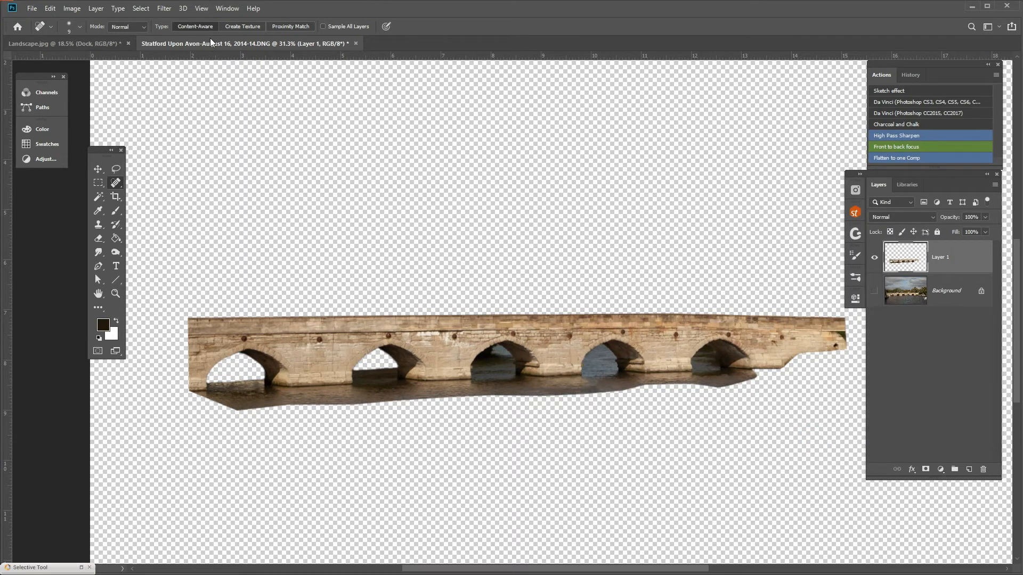
Step: Float the bridge document's window and copy the merged bridge layer into the Landscape.jpg composite
drag(215, 48, 586, 253)
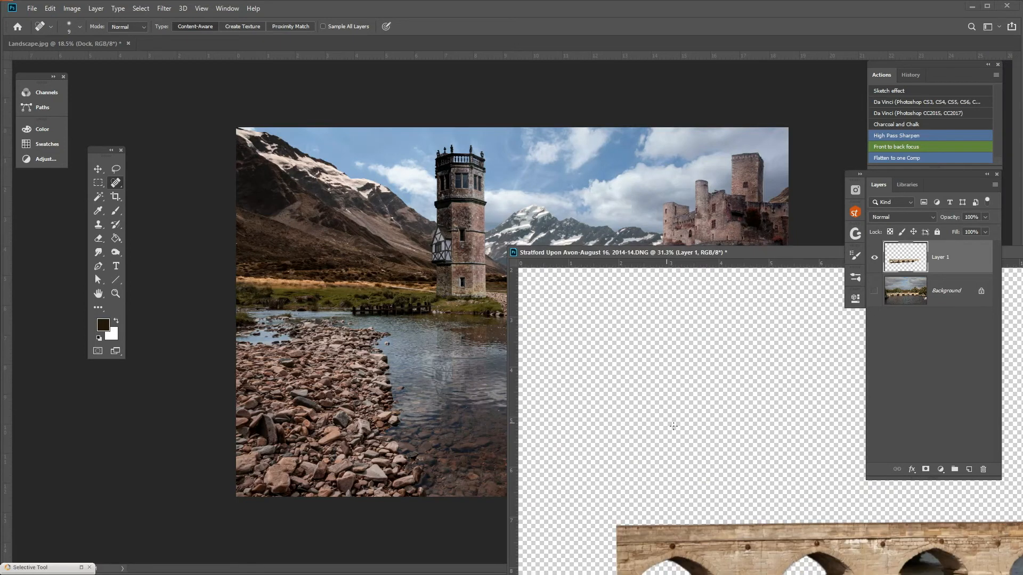
key(v)
drag(708, 523, 328, 273)
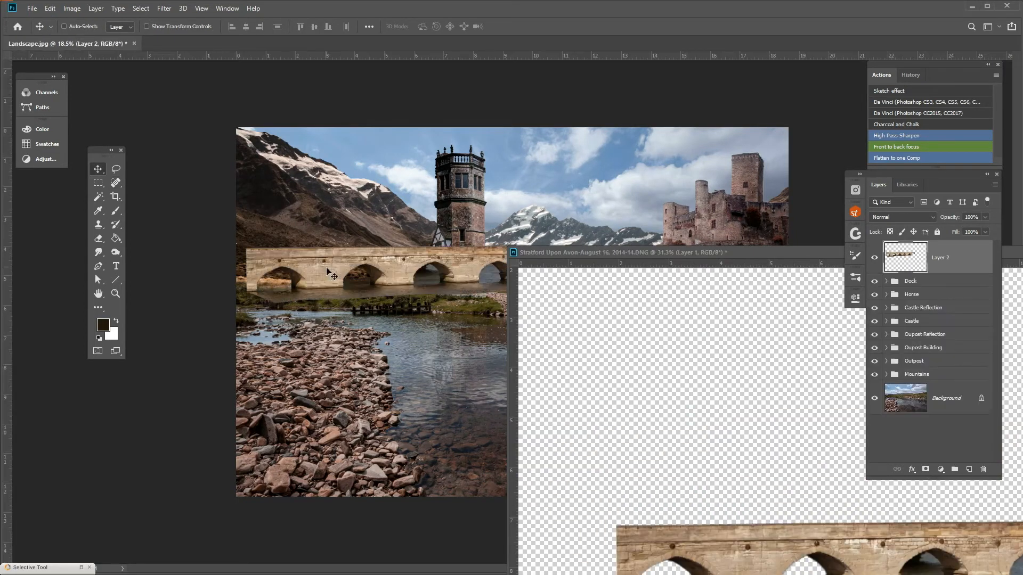
Step: Close the Stratford Upon Avon bridge document without saving its changes
drag(698, 254, 357, 254)
drag(625, 252, 383, 252)
click(794, 252)
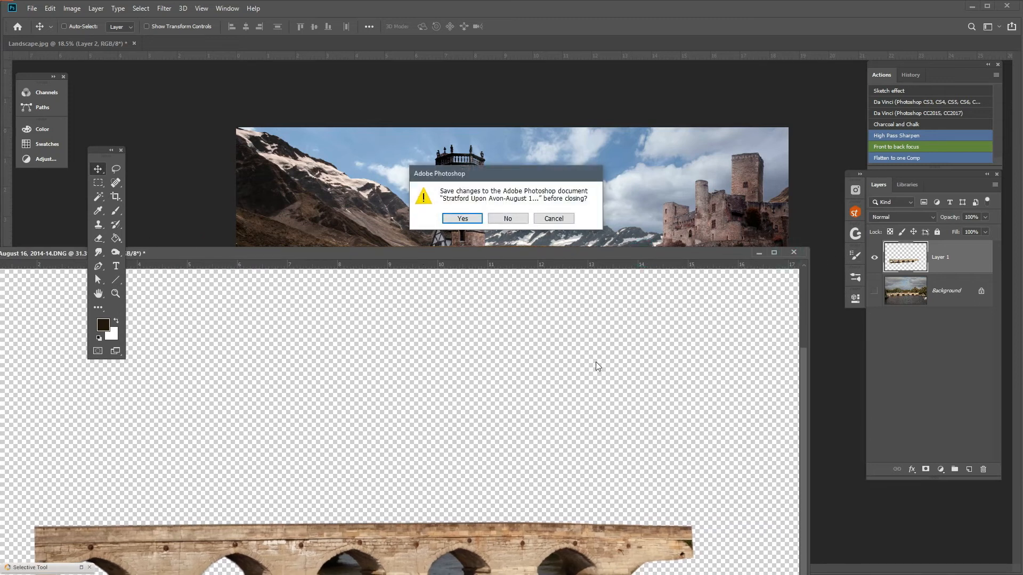
click(507, 219)
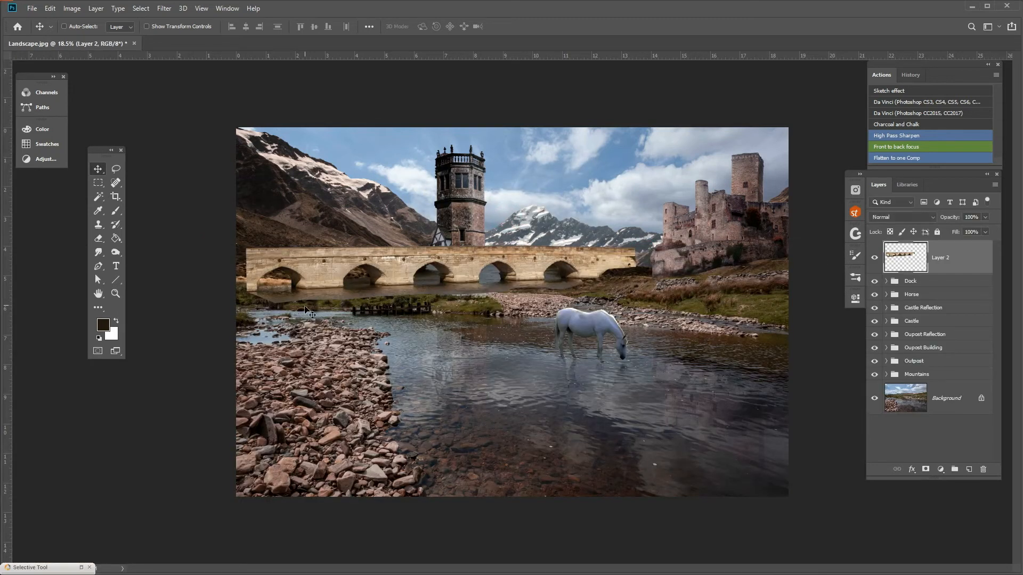
Step: Scale the Layer 2 bridge down to 48.13% and place it between the image's left edge and the tower, over the far waterline
scroll(330, 248, up, 2)
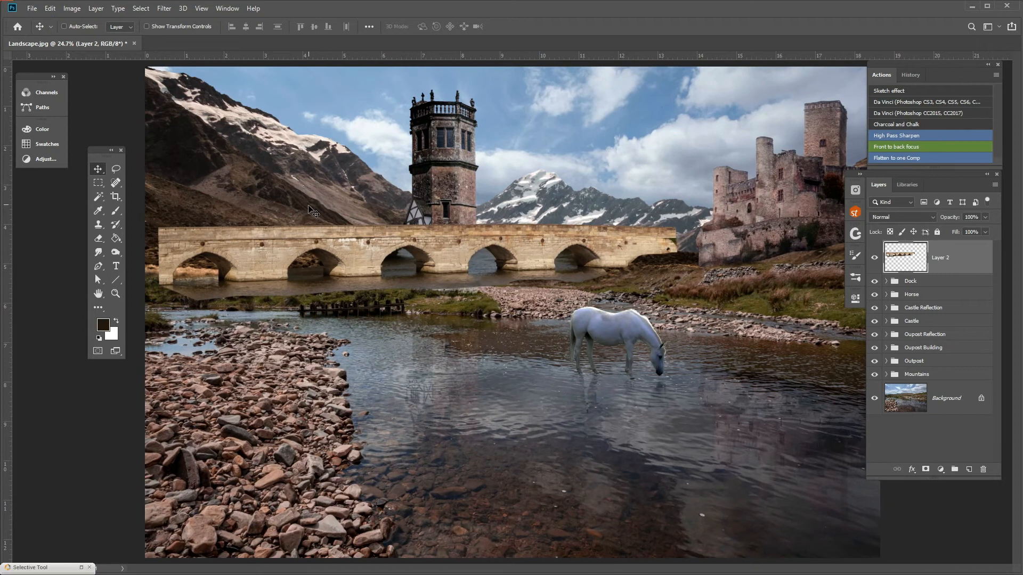
key(ctrl+t)
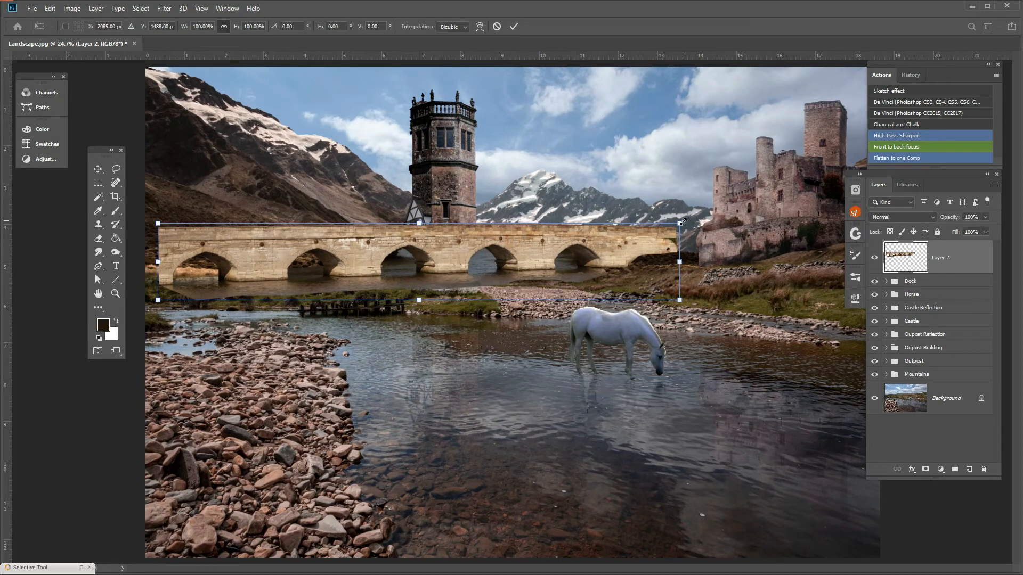
drag(681, 222, 410, 246)
scroll(199, 245, up, 4)
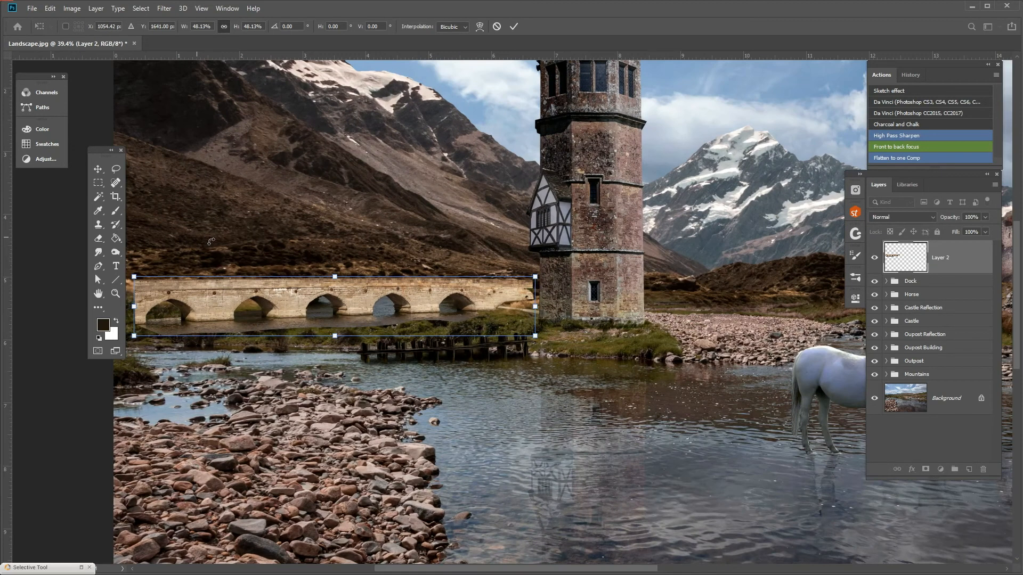
drag(335, 299, 324, 328)
scroll(320, 369, down, 3)
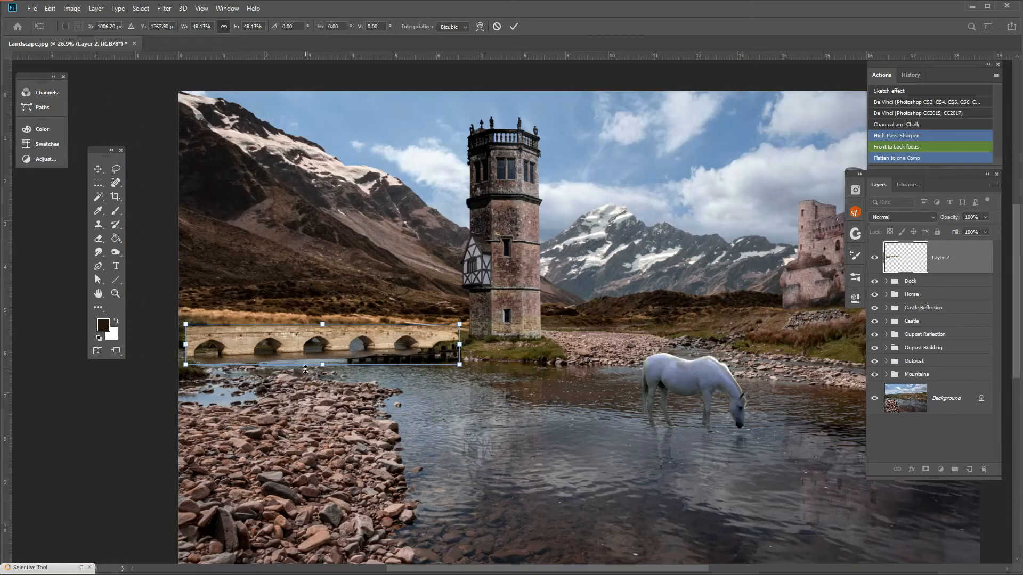
drag(262, 300, 227, 300)
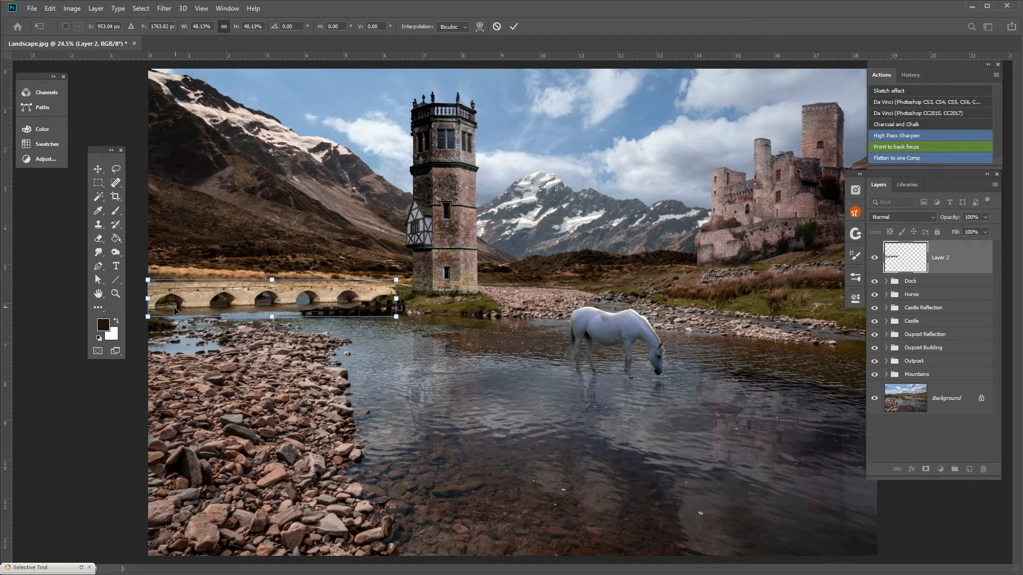
Step: Distort the bridge by pulling its tower-side end inward and slightly upward, narrowing it to about 43.4% width
scroll(220, 305, up, 3)
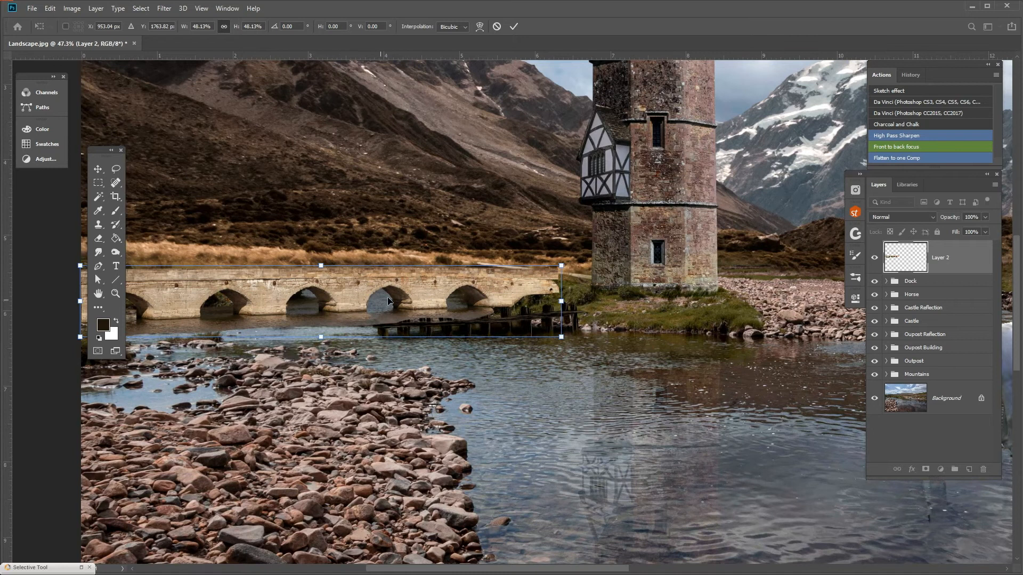
scroll(370, 304, down, 3)
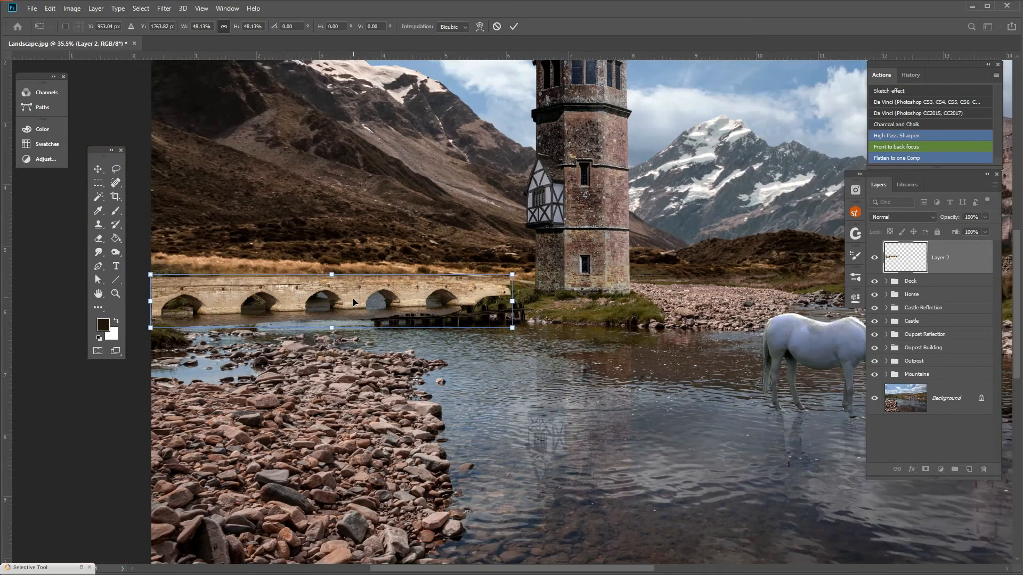
scroll(296, 308, down, 1)
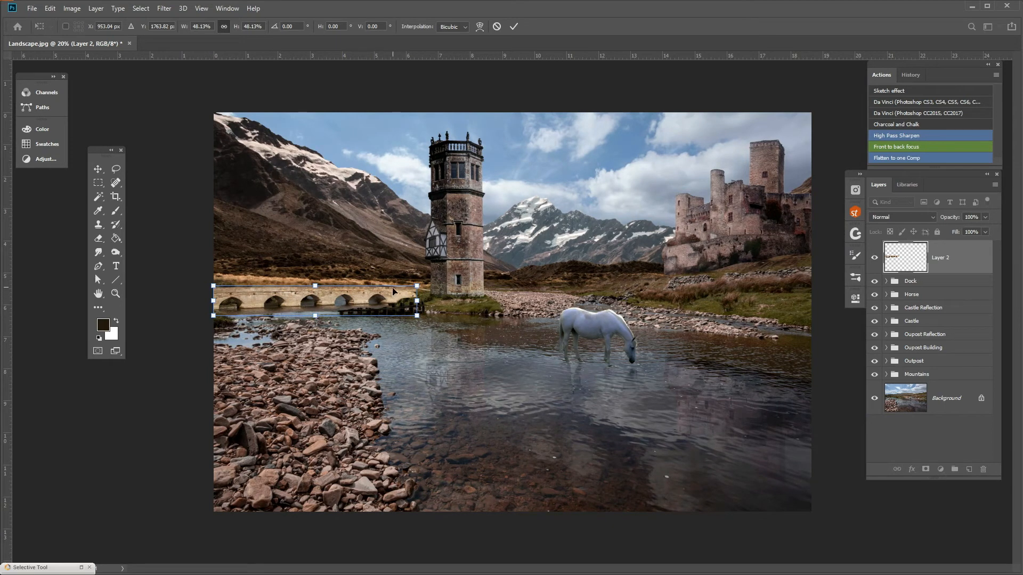
scroll(395, 303, up, 2)
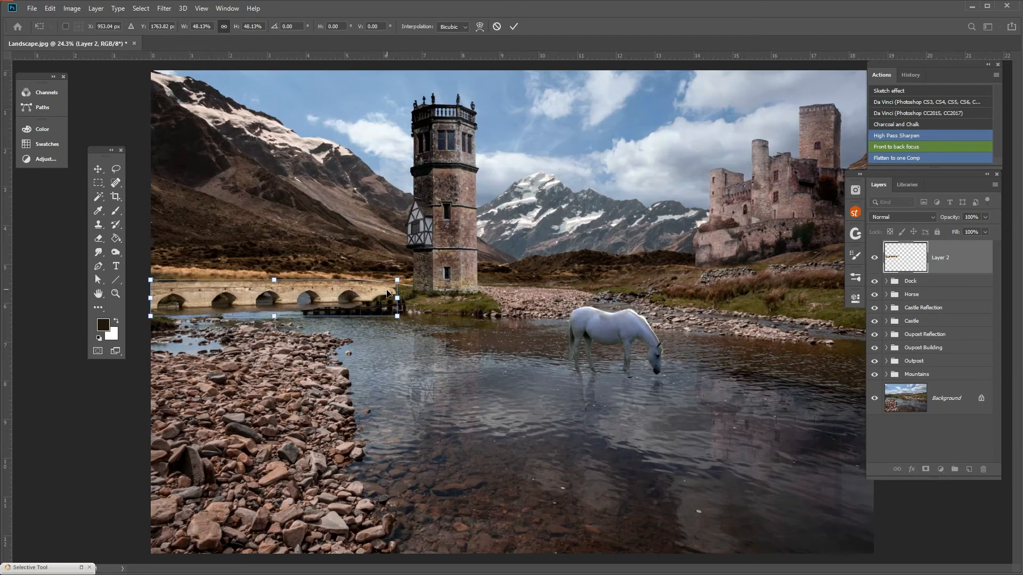
scroll(355, 299, up, 1)
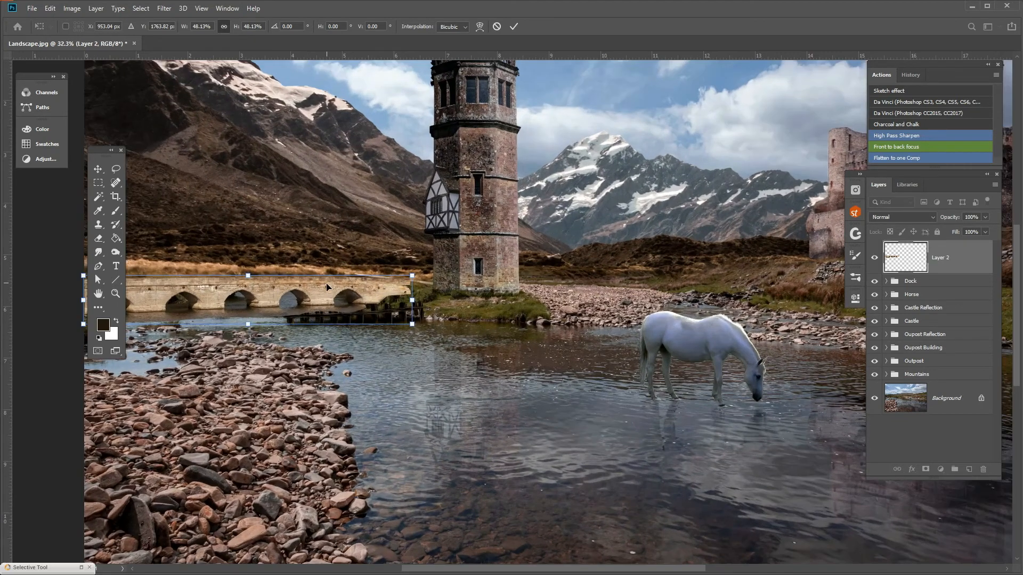
click(49, 8)
mouse_move(78, 253)
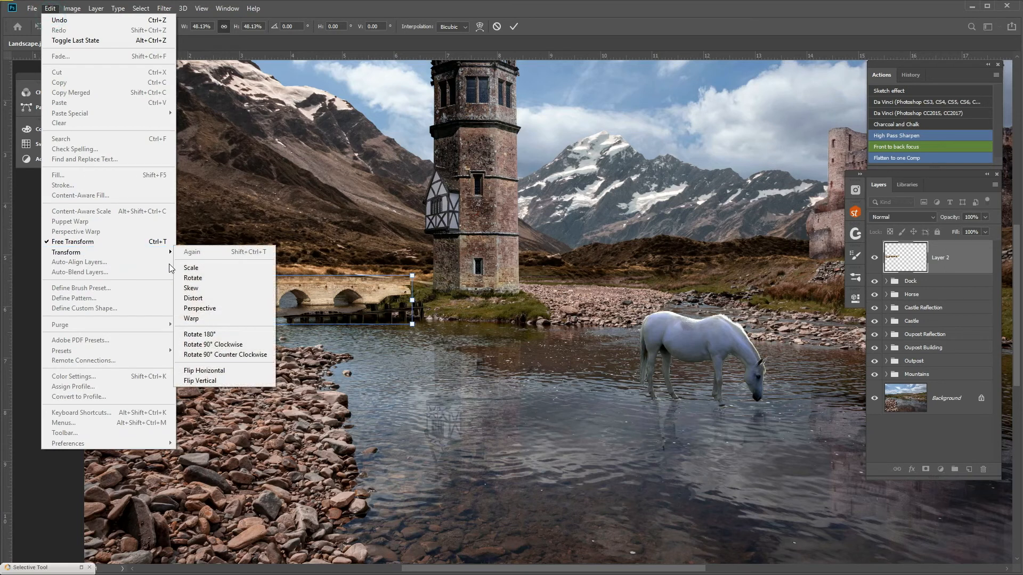
click(208, 303)
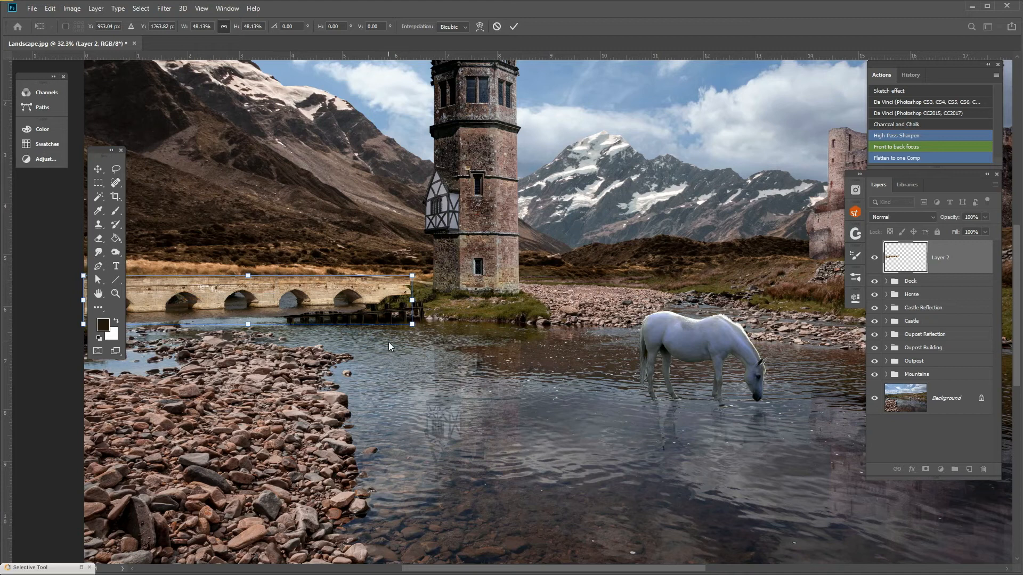
drag(257, 252, 327, 282)
drag(481, 356, 475, 355)
drag(481, 307, 449, 327)
Step: Stretch the bridge's tower-side end slightly outward to about 43.9% width and apply the transform
scroll(458, 377, down, 5)
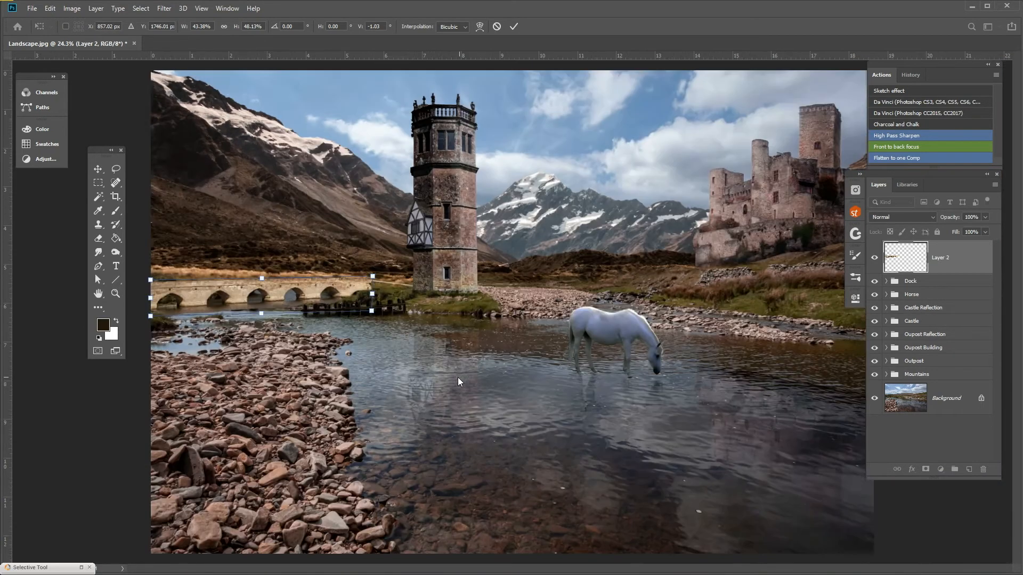
scroll(309, 295, up, 2)
scroll(309, 295, up, 5)
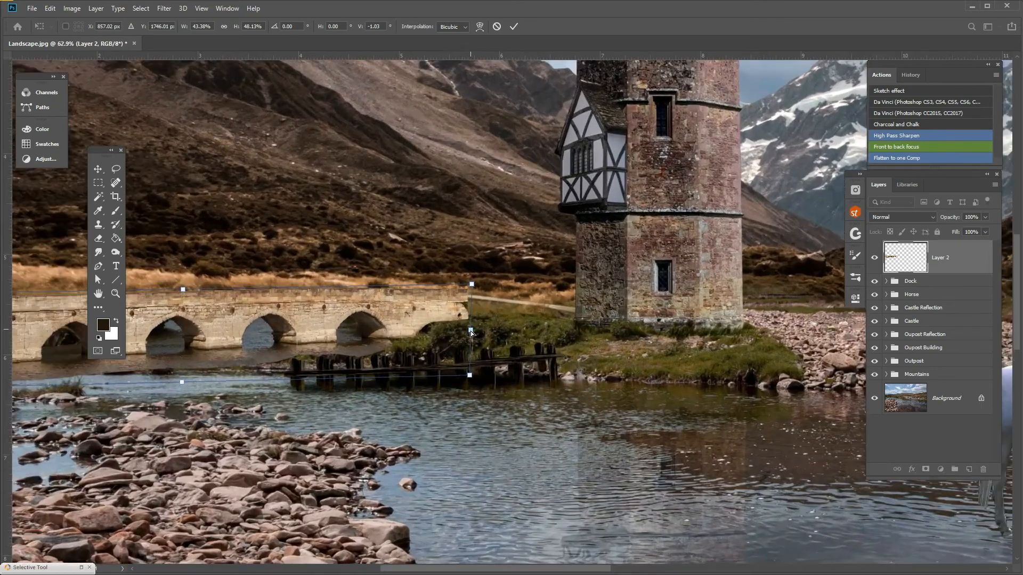
drag(471, 333, 477, 335)
scroll(381, 350, down, 4)
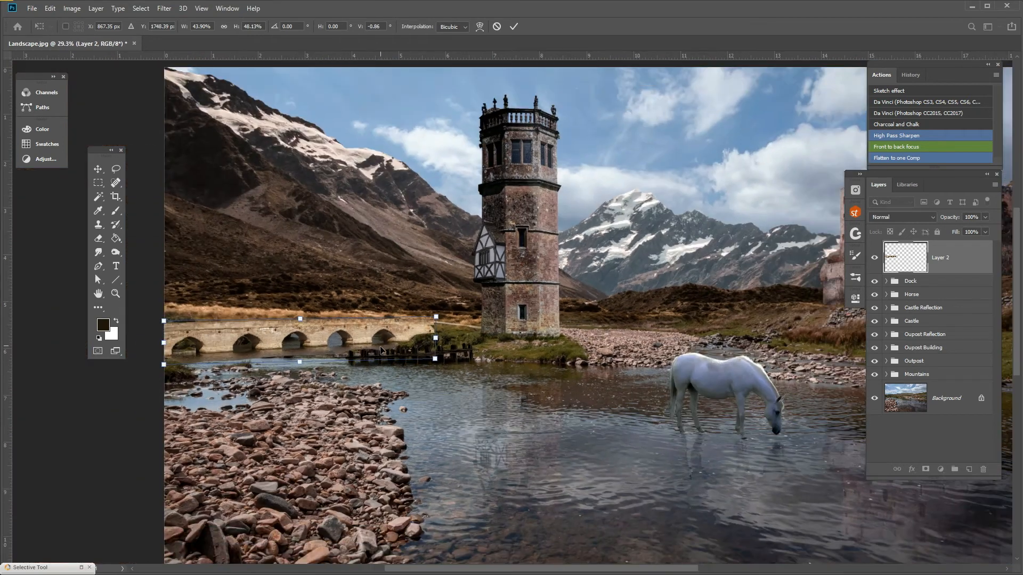
key(Return)
Step: Add a layer mask to the Layer 2 bridge and activate the Brush tool for painting black on the mask
scroll(327, 406, down, 2)
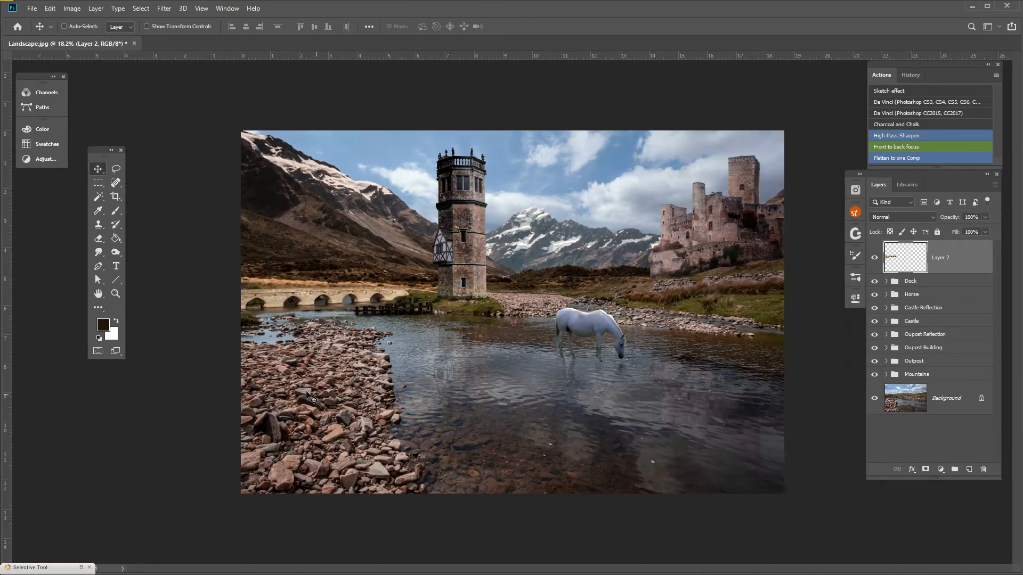
scroll(286, 323, up, 6)
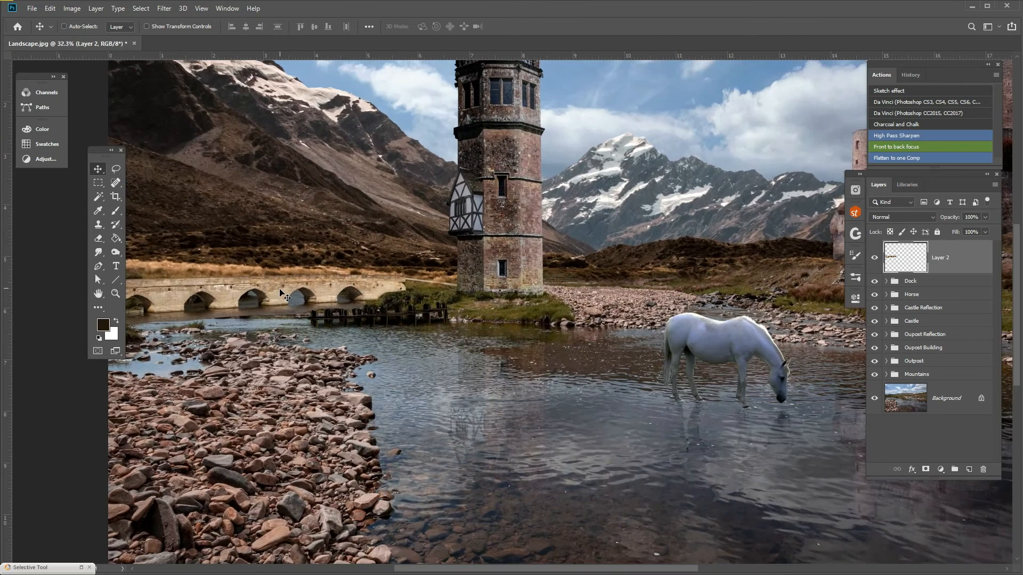
scroll(281, 292, up, 3)
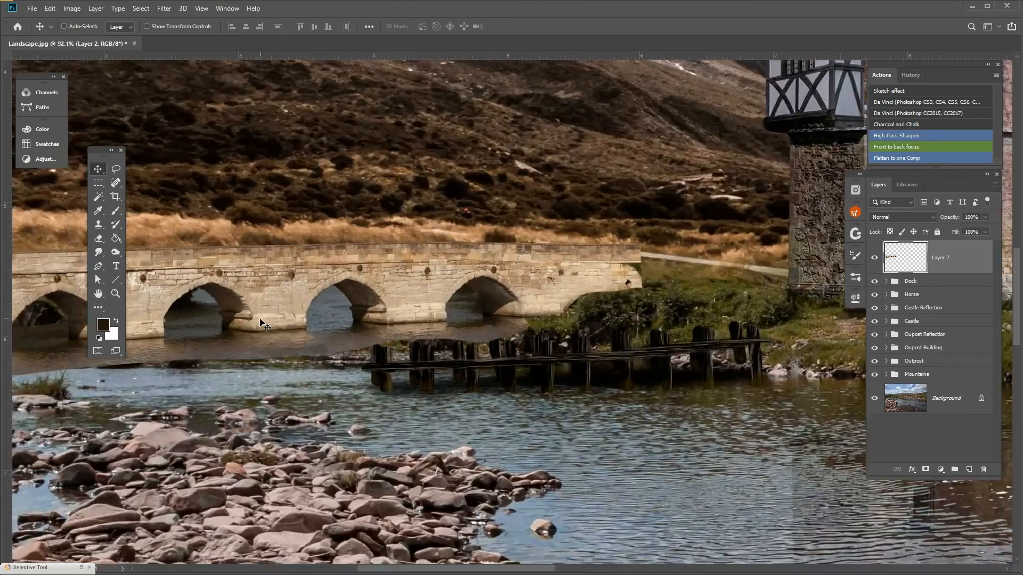
drag(315, 365, 564, 375)
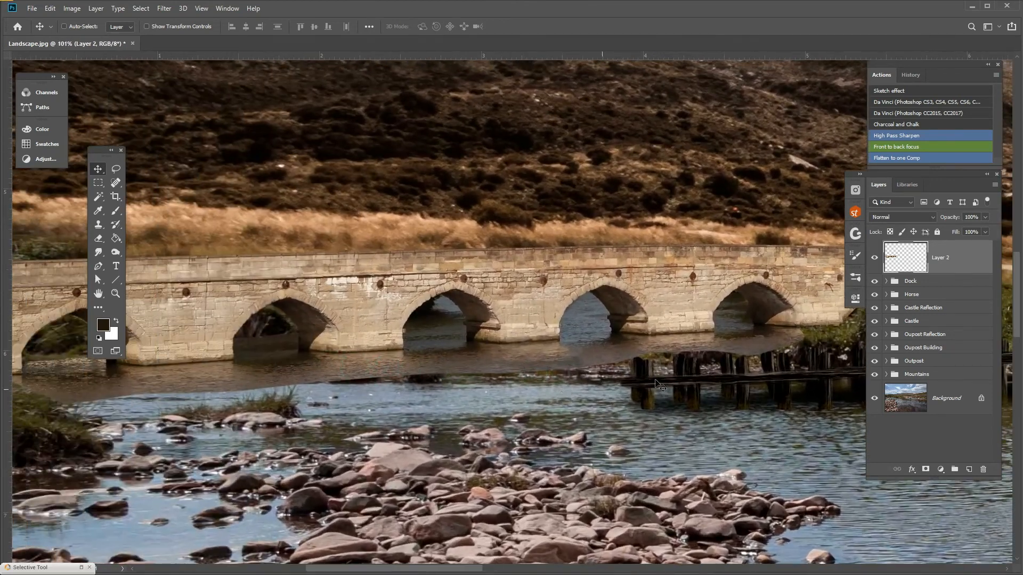
click(925, 469)
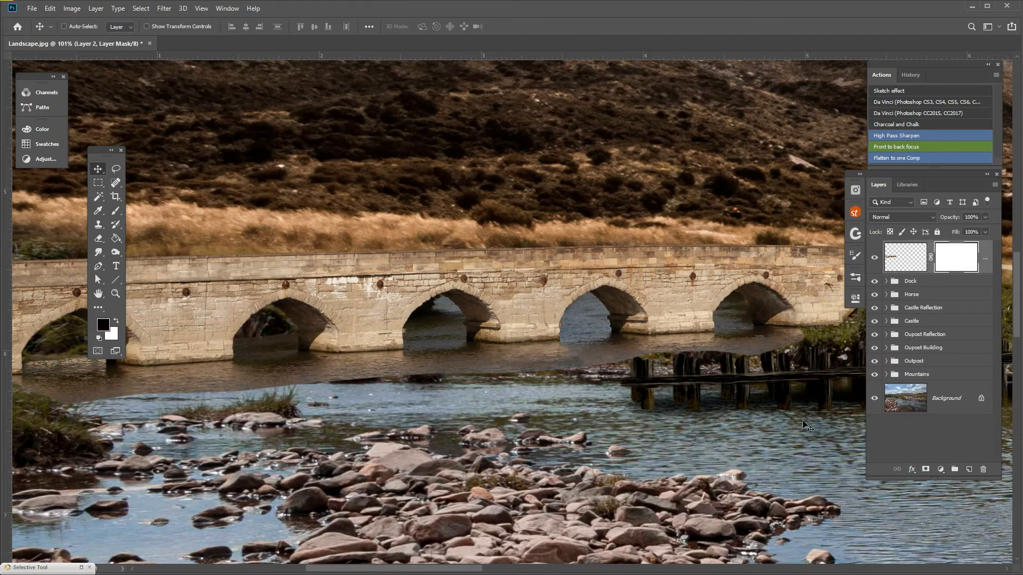
key(b)
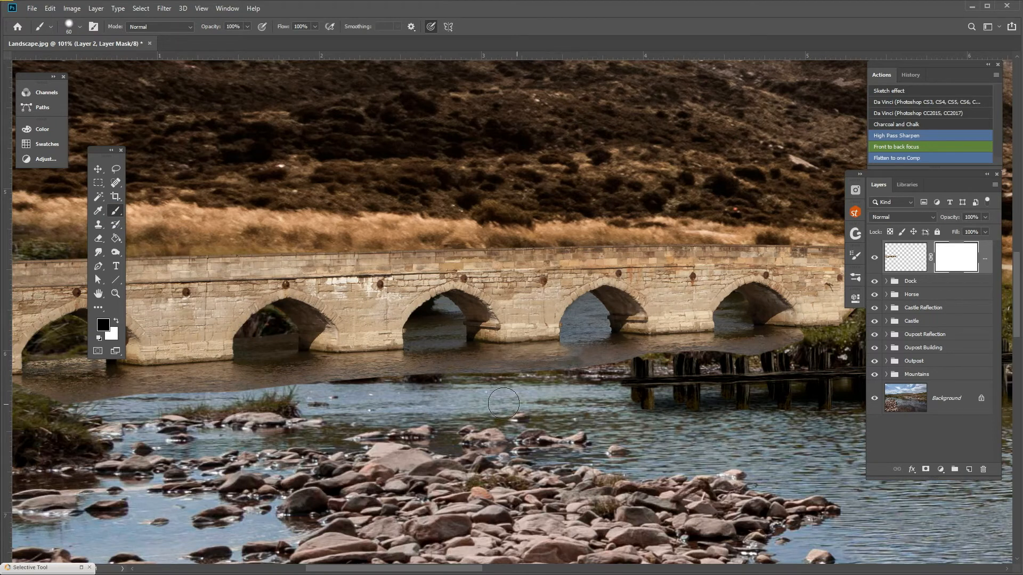
mouse_move(368, 417)
mouse_down()
mouse_move(549, 421)
mouse_move(526, 421)
mouse_up()
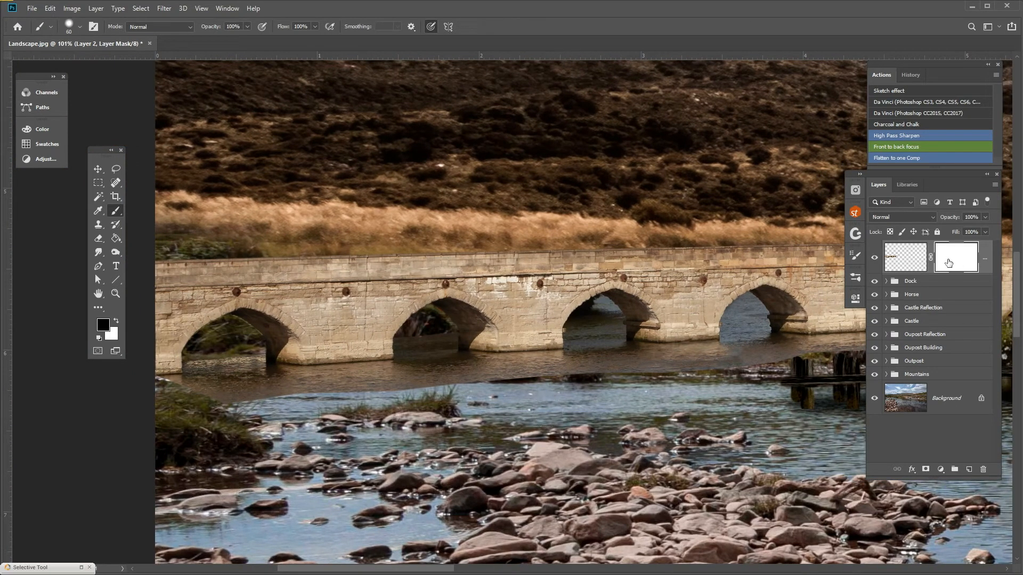
Step: Adjust the brush to size 60 and mask out the hard lower edge of the brown water beneath the bridge
click(80, 27)
drag(63, 83, 98, 85)
mouse_move(411, 399)
mouse_down()
mouse_move(423, 393)
mouse_move(268, 413)
mouse_move(347, 399)
mouse_move(337, 396)
mouse_up()
mouse_move(461, 395)
mouse_down()
mouse_move(429, 385)
mouse_move(694, 378)
mouse_up()
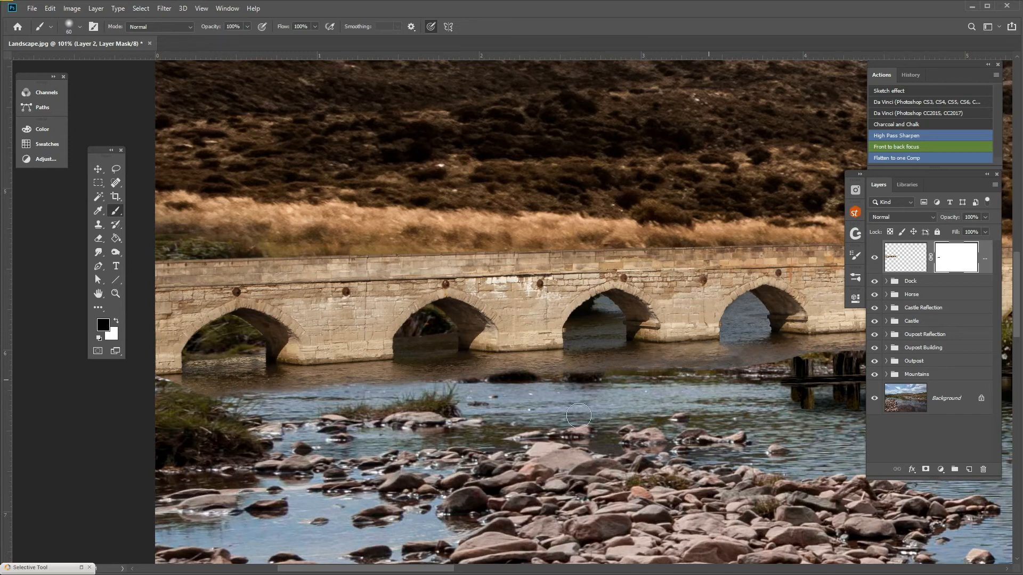
Step: Lower the brush opacity to 36% and softly mask the bridge's water into the river, uncovering the rocks and plants along the waterline
click(248, 26)
drag(248, 39, 215, 43)
drag(503, 385, 237, 395)
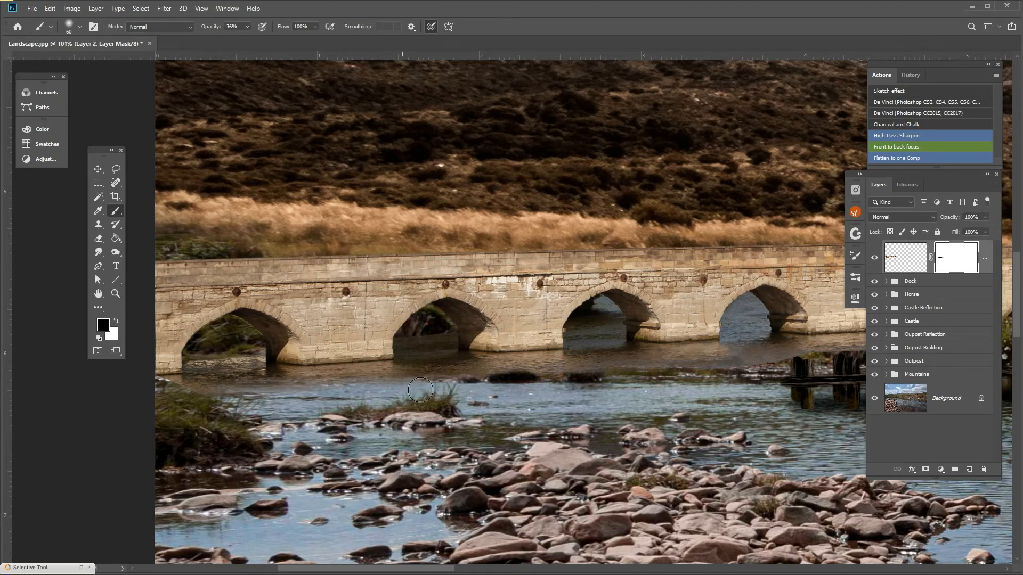
mouse_move(499, 379)
mouse_down()
mouse_move(591, 367)
mouse_move(488, 386)
mouse_up()
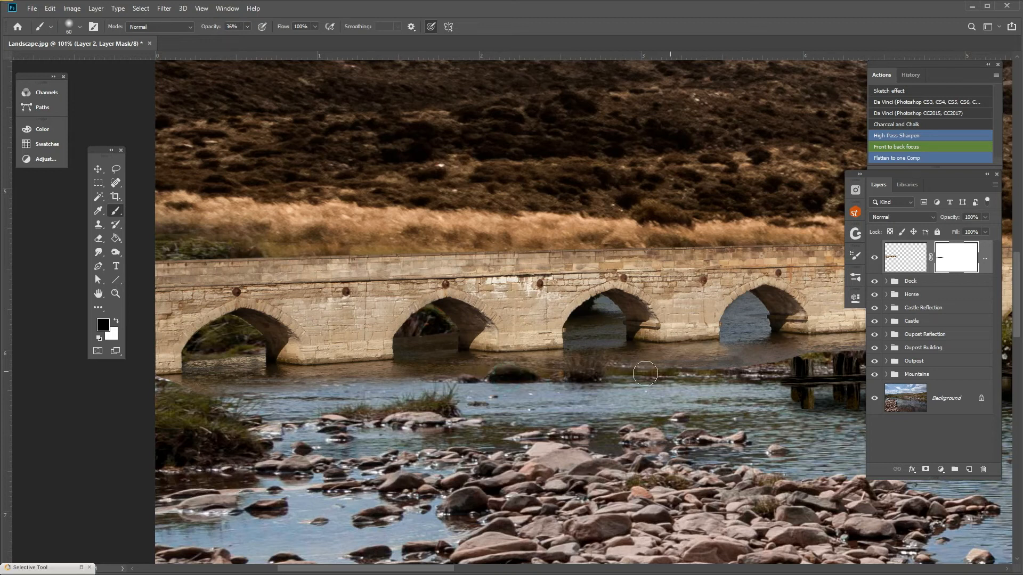
mouse_move(632, 378)
mouse_down()
mouse_move(791, 360)
mouse_move(763, 360)
mouse_up()
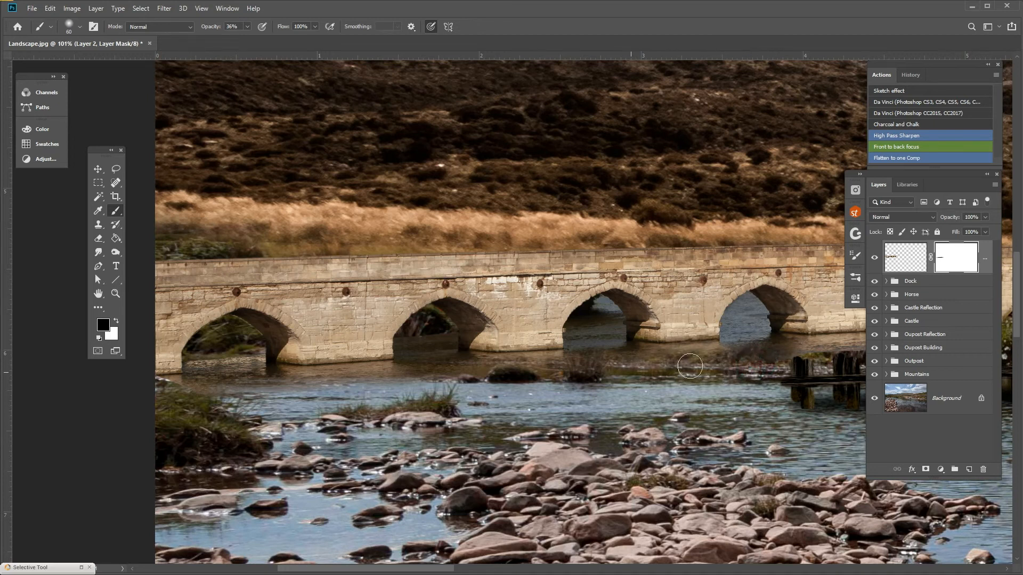
mouse_move(686, 367)
mouse_down()
mouse_move(831, 351)
mouse_move(797, 363)
mouse_up()
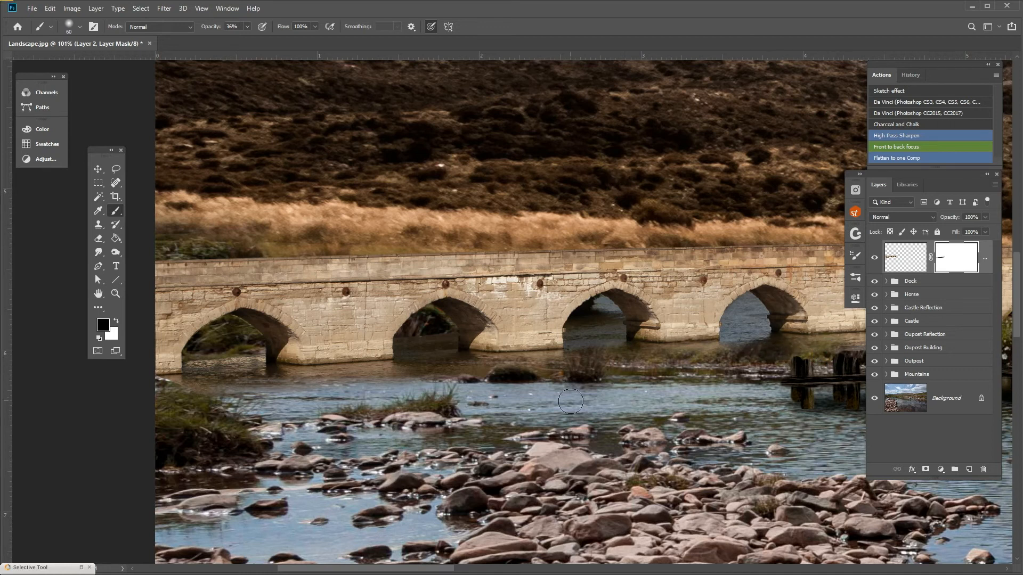
Step: Mask the bridge's tower-side end into the grassy bank, finishing with a size 30 grass-textured brush at 100% opacity
drag(611, 379, 413, 405)
mouse_move(636, 392)
mouse_down()
mouse_move(701, 377)
mouse_move(735, 384)
mouse_move(714, 379)
mouse_move(766, 374)
mouse_move(741, 377)
mouse_move(768, 362)
mouse_move(675, 378)
mouse_move(714, 357)
mouse_move(693, 365)
mouse_move(734, 366)
mouse_move(691, 365)
mouse_move(713, 352)
mouse_move(664, 355)
mouse_move(810, 352)
mouse_up()
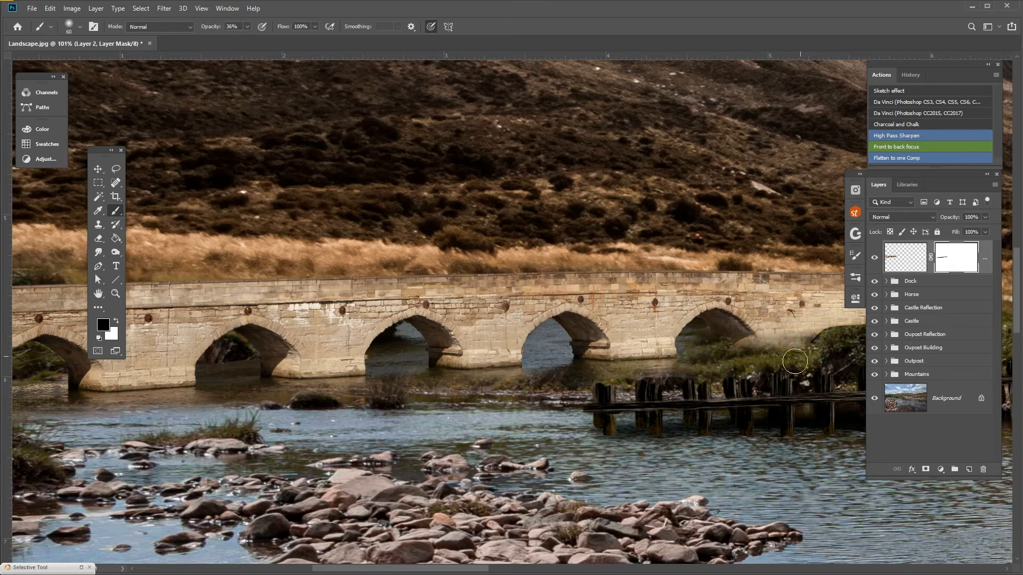
drag(648, 410, 442, 441)
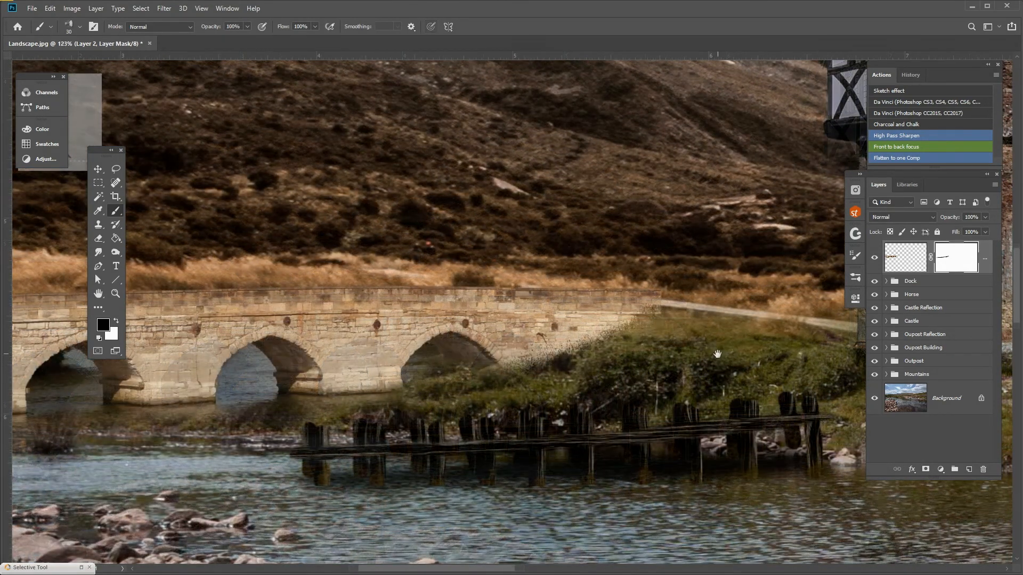
drag(717, 355, 565, 378)
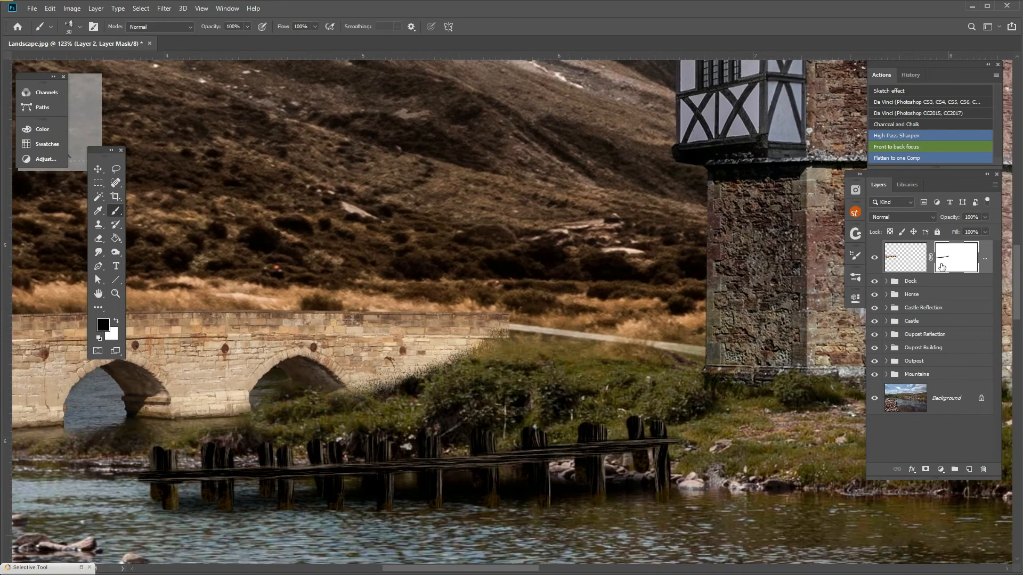
Step: Target the bridge layer's image instead of its mask and marquee-select the squared-off end of the bridge wall beside the path
click(898, 262)
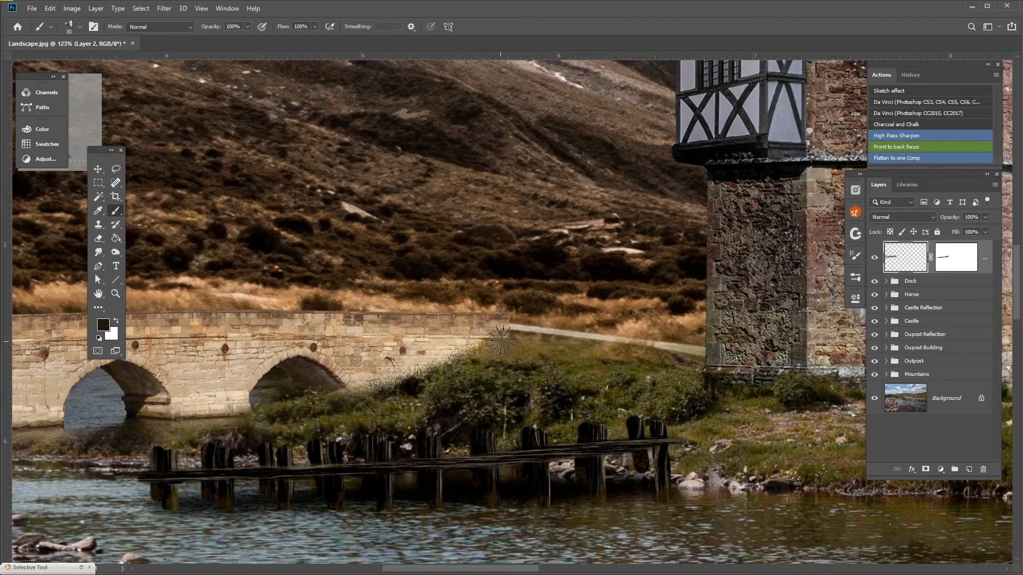
scroll(270, 360, up, 12)
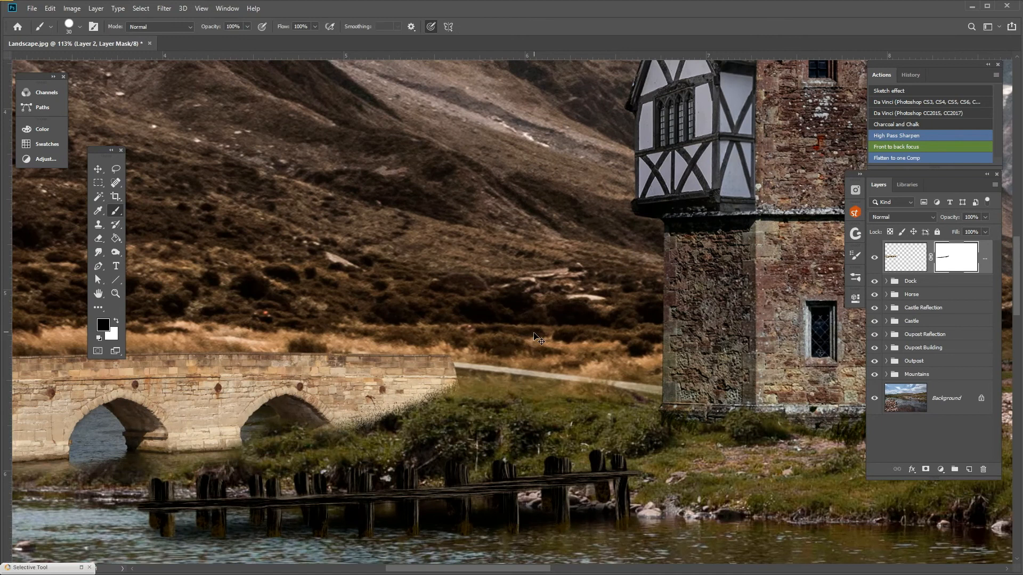
scroll(535, 333, up, 5)
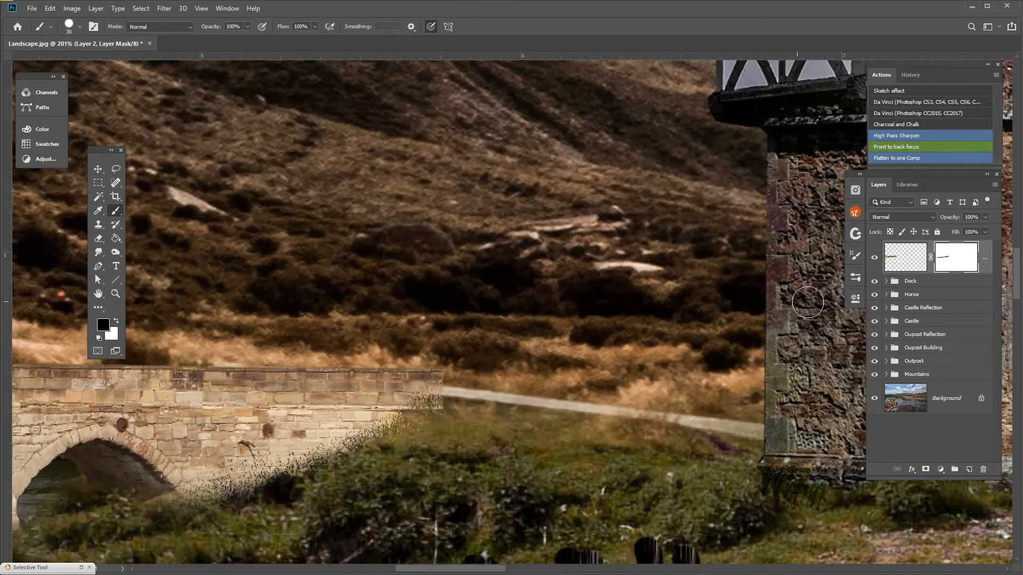
click(901, 261)
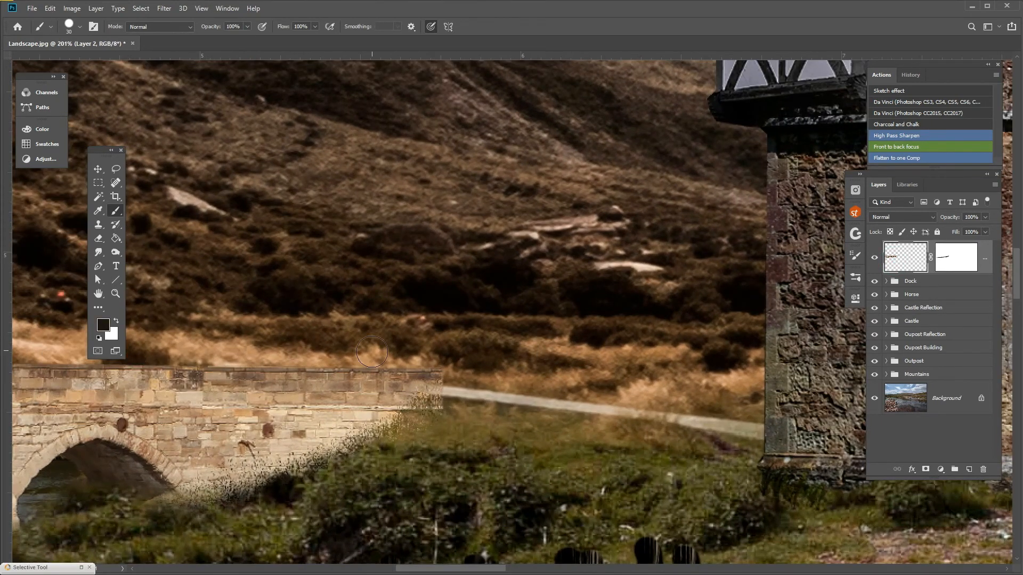
key(m)
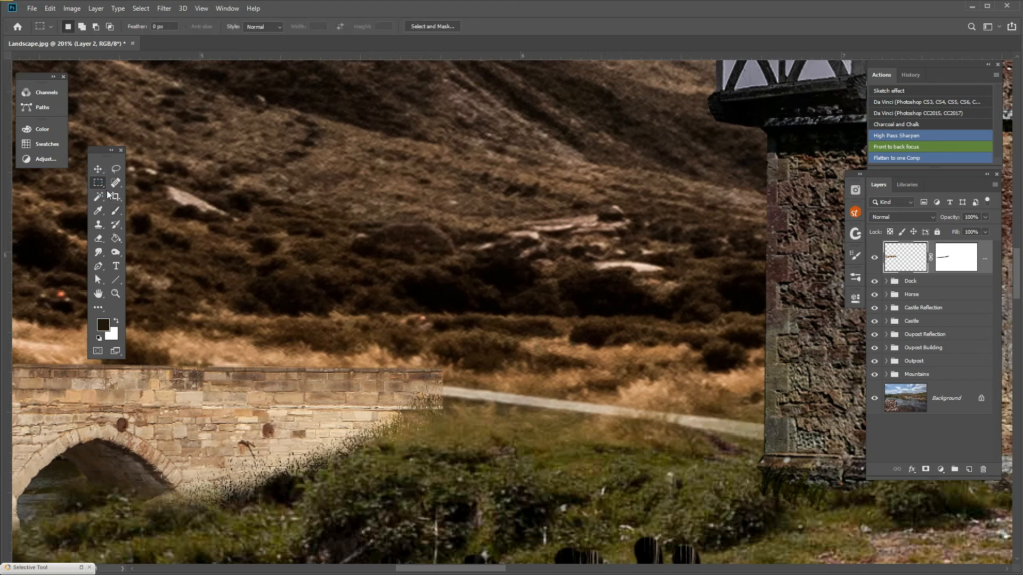
scroll(152, 305, up, 2)
scroll(555, 510, up, 1)
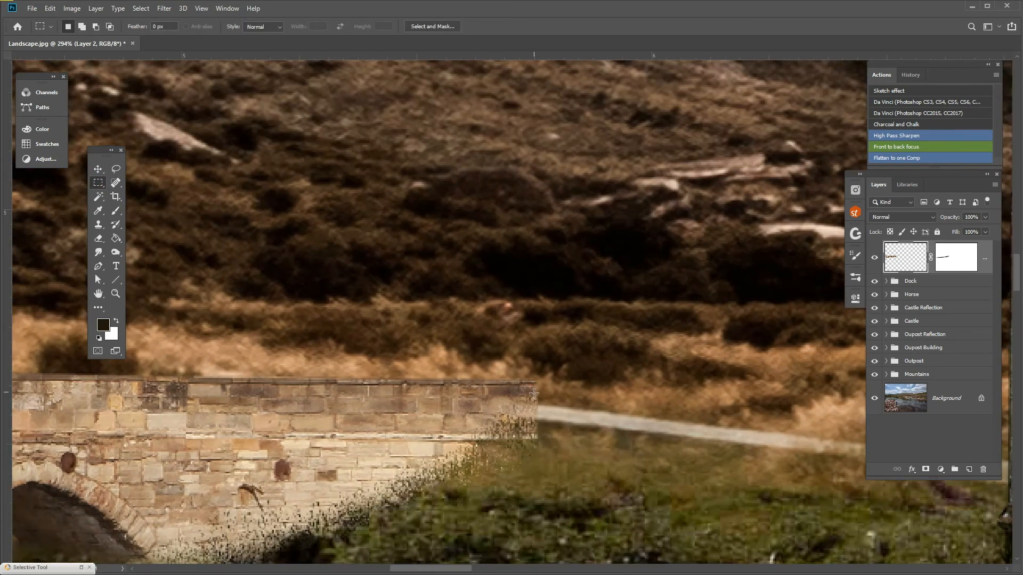
drag(375, 380, 546, 474)
click(49, 8)
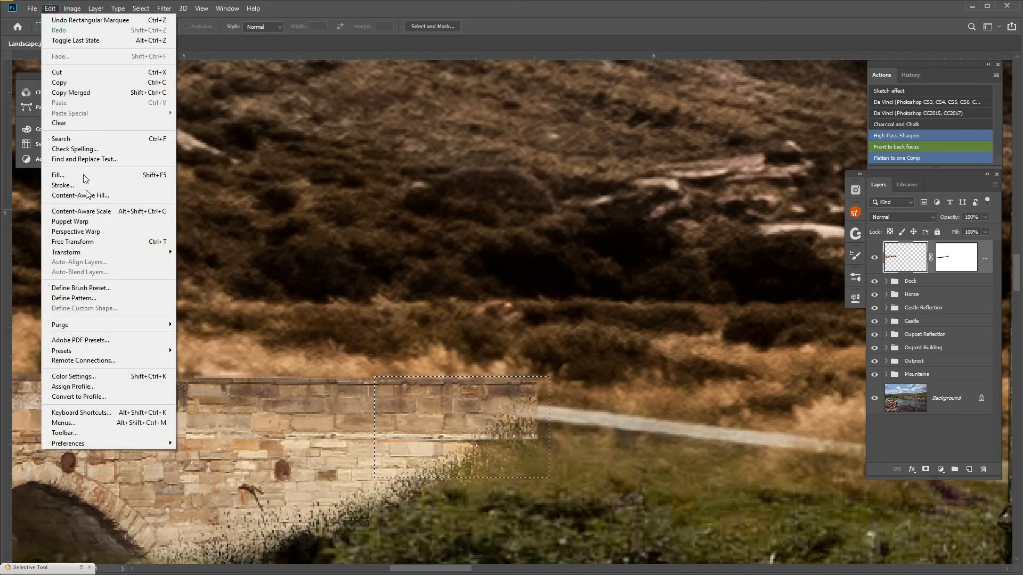
click(97, 231)
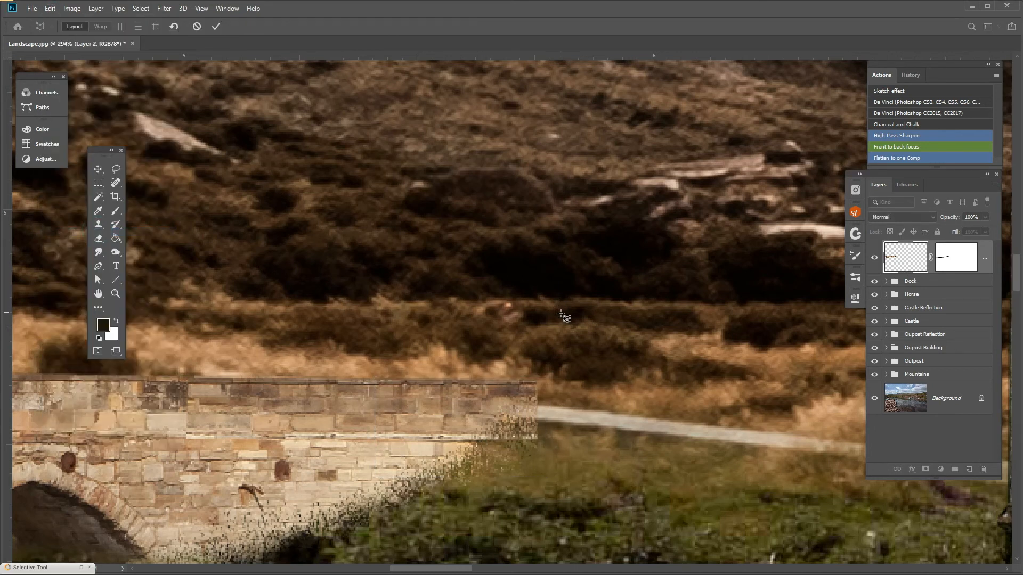
click(351, 381)
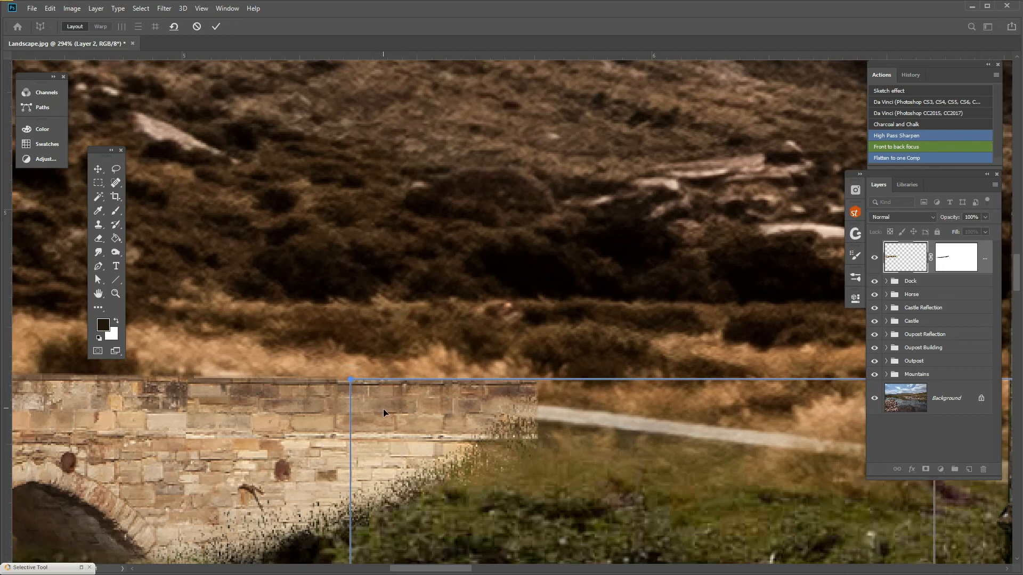
key(ctrl+z)
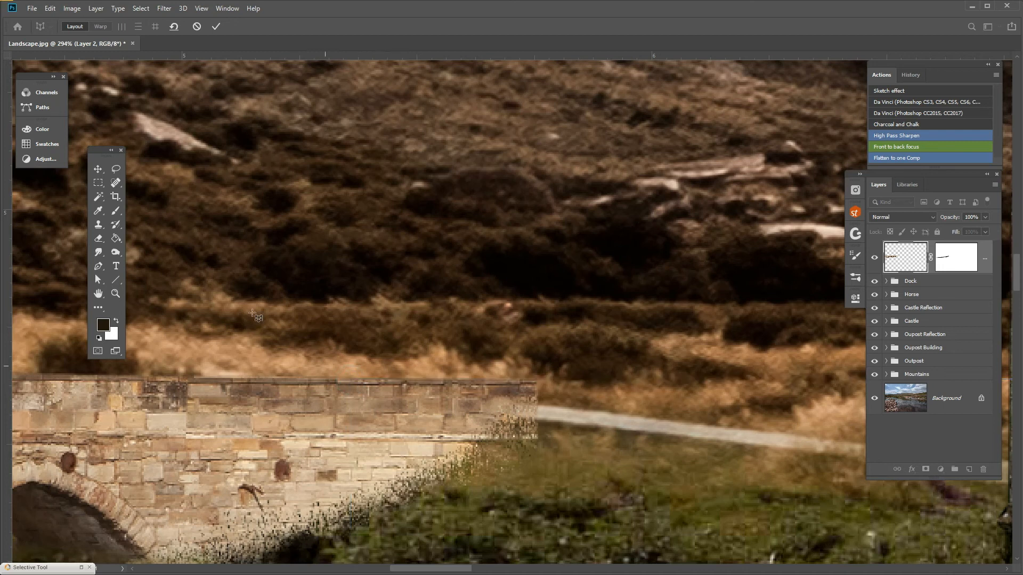
click(50, 8)
click(540, 273)
click(116, 182)
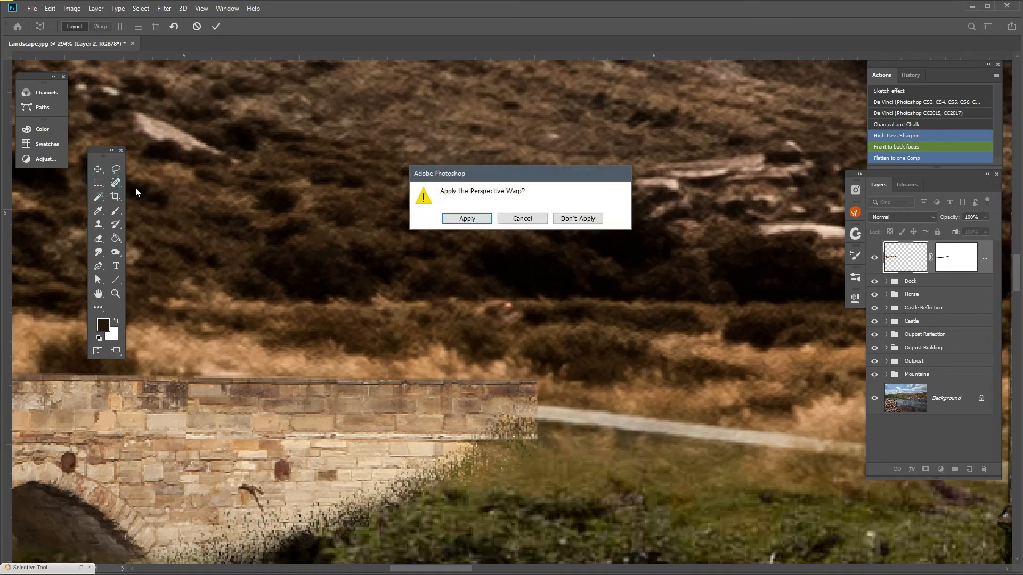
click(555, 222)
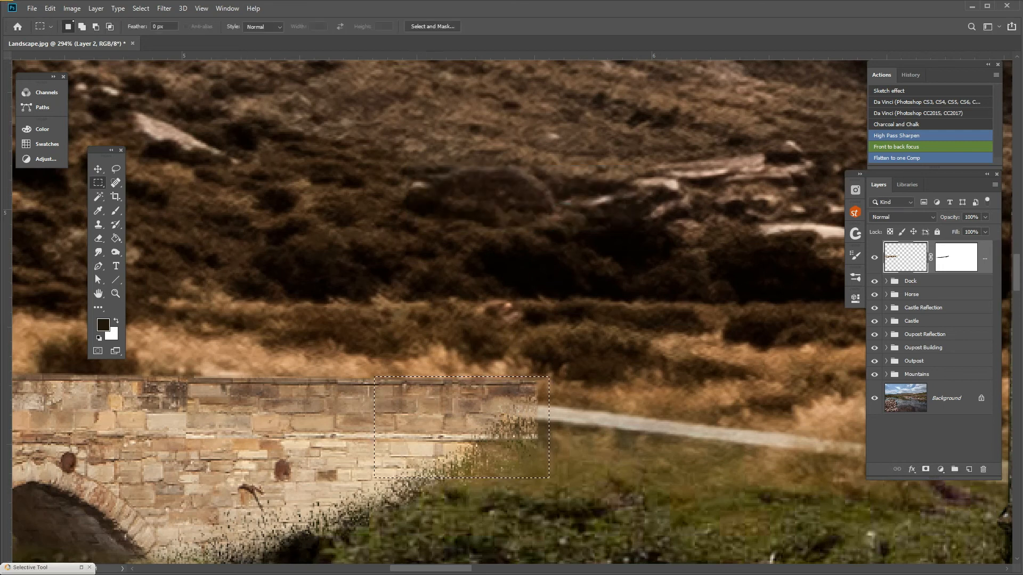
Step: Puppet Warp the selected bridge end, pinning its other corners and bending the upper corner down to meet the path, then deselect
click(50, 9)
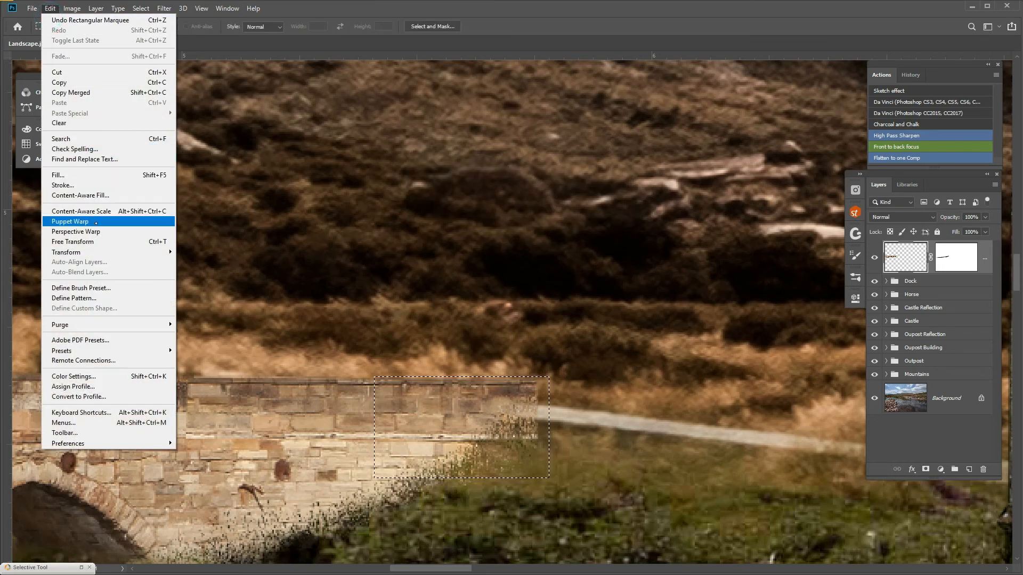
click(69, 219)
click(374, 380)
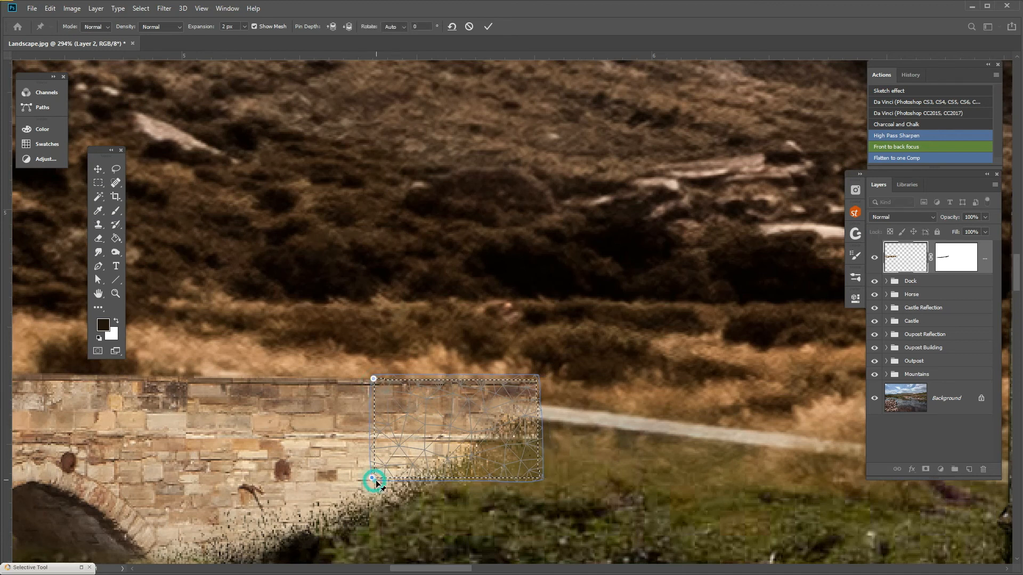
click(527, 469)
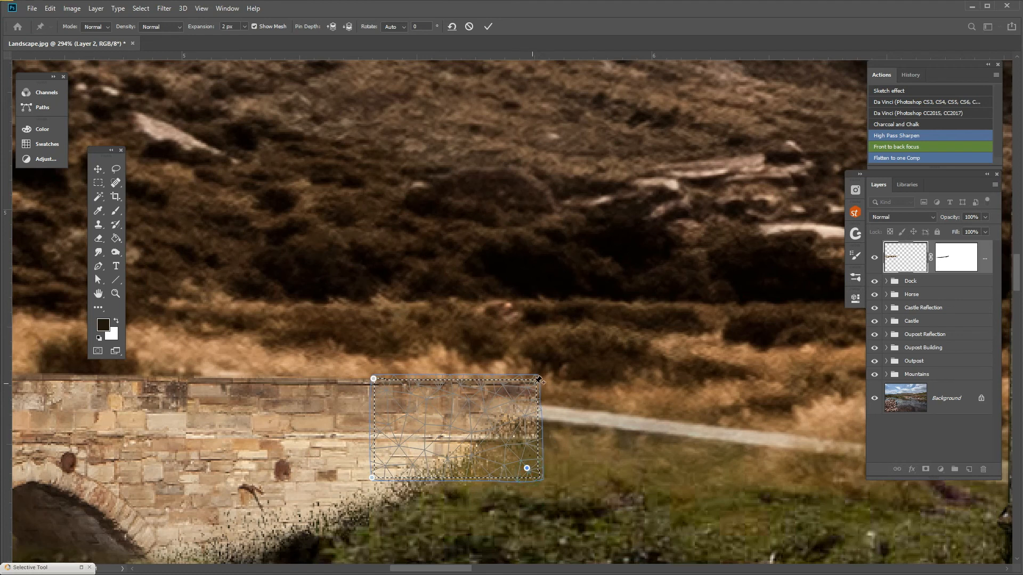
drag(539, 388, 569, 425)
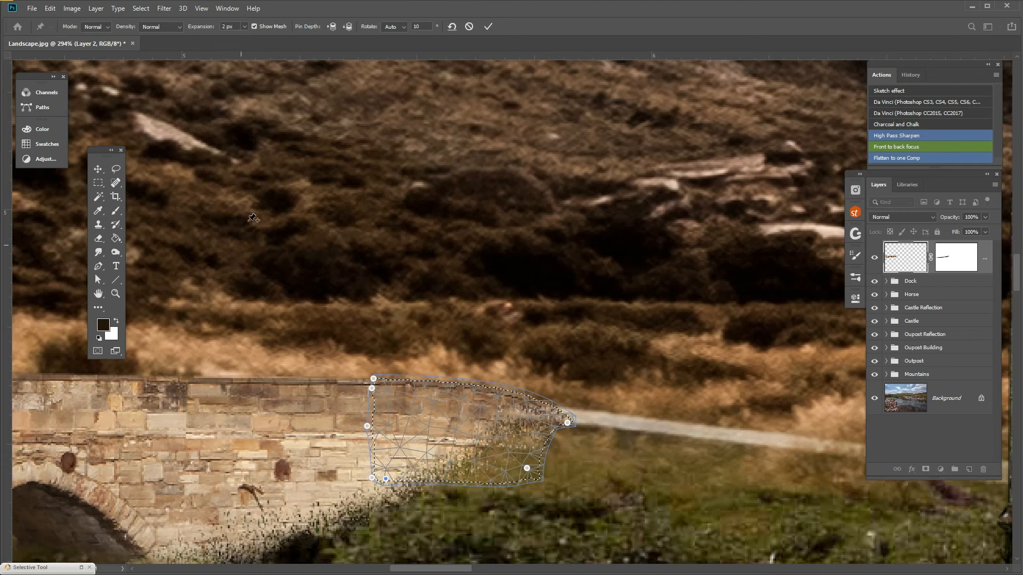
click(489, 26)
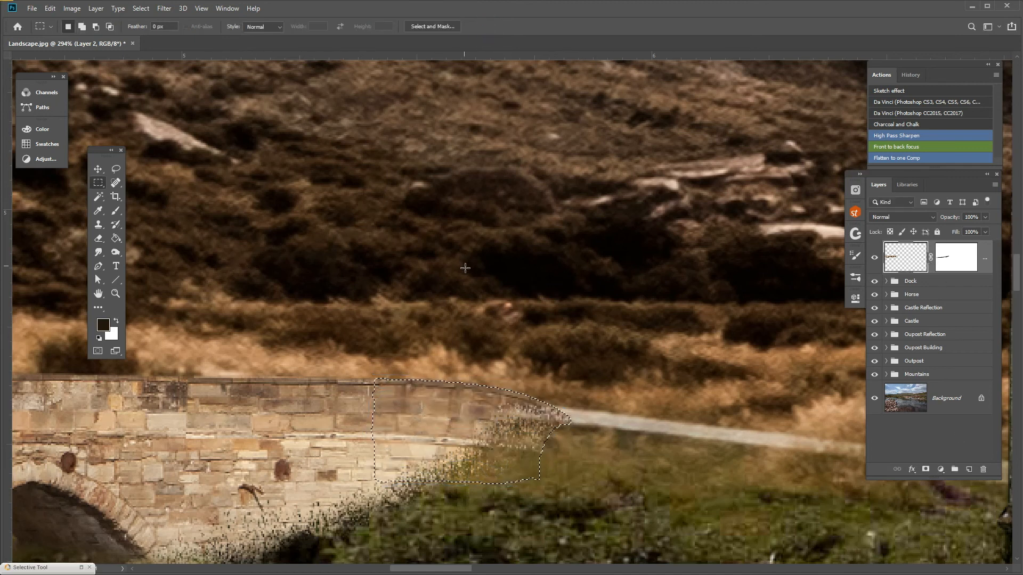
key(ctrl+d)
Step: Examine how the bridge's reshaped end, arches and waterline sit within the whole composite
scroll(365, 392, down, 2)
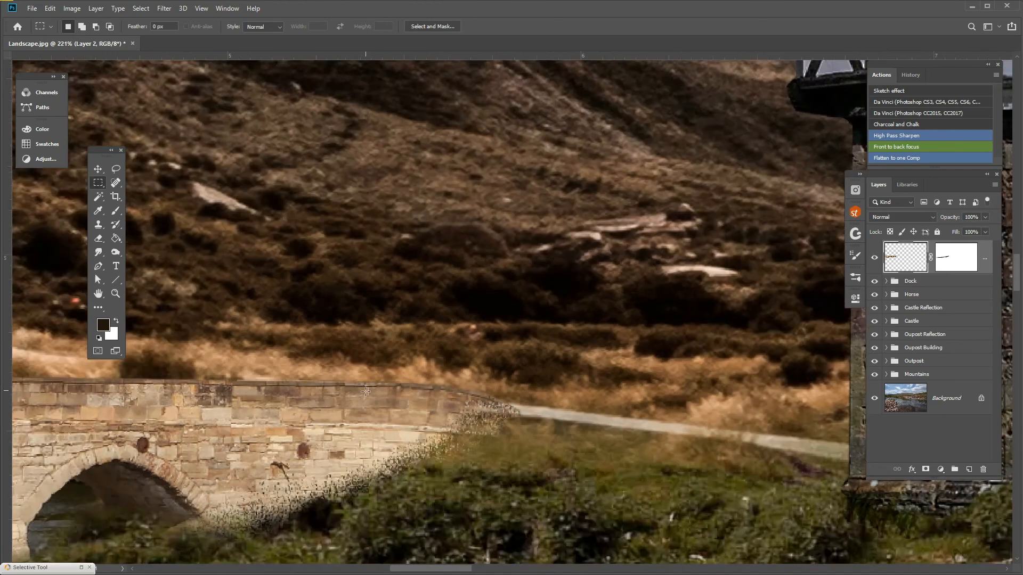
scroll(366, 392, down, 5)
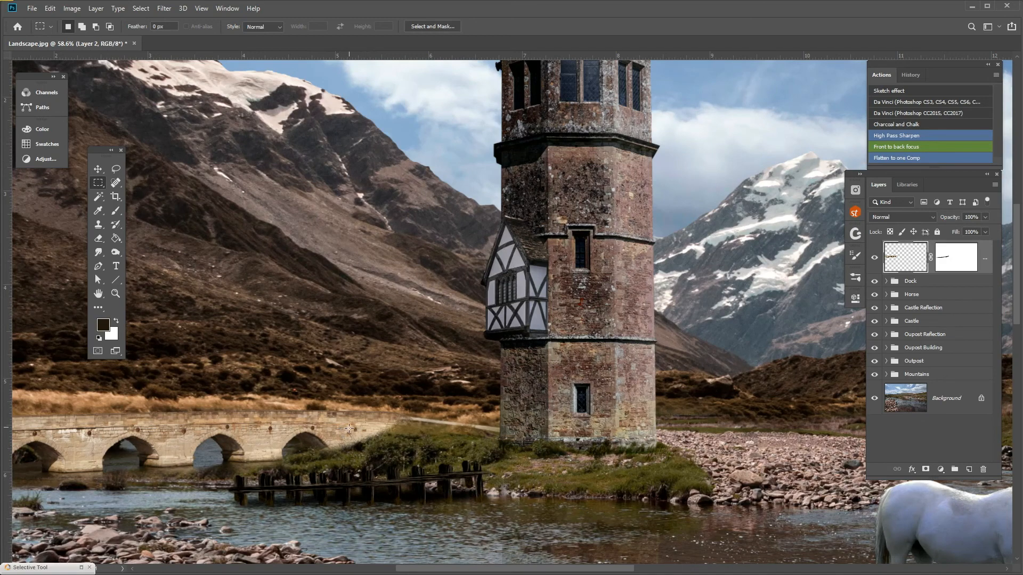
scroll(332, 426, up, 4)
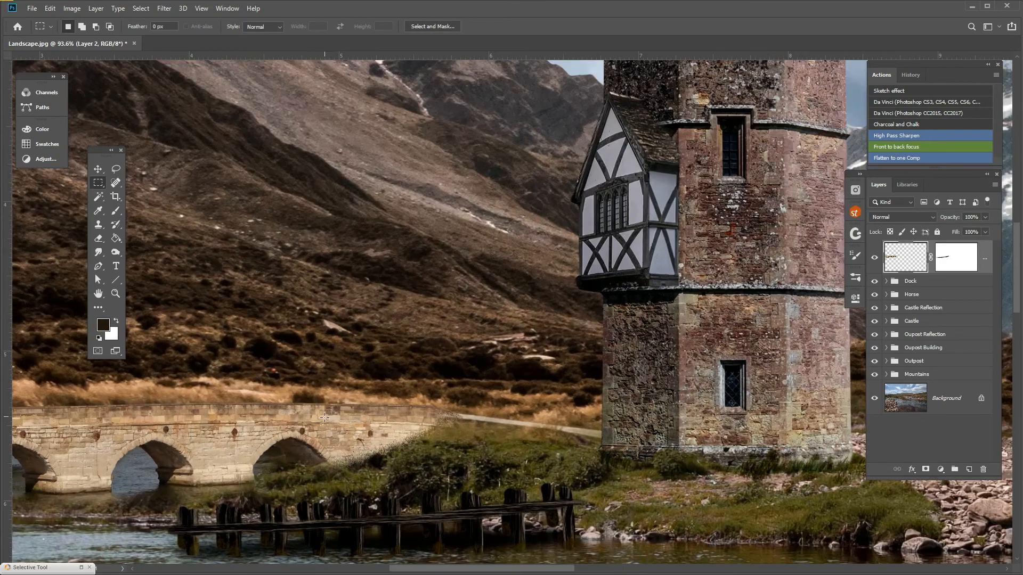
scroll(320, 402, down, 3)
scroll(320, 403, down, 4)
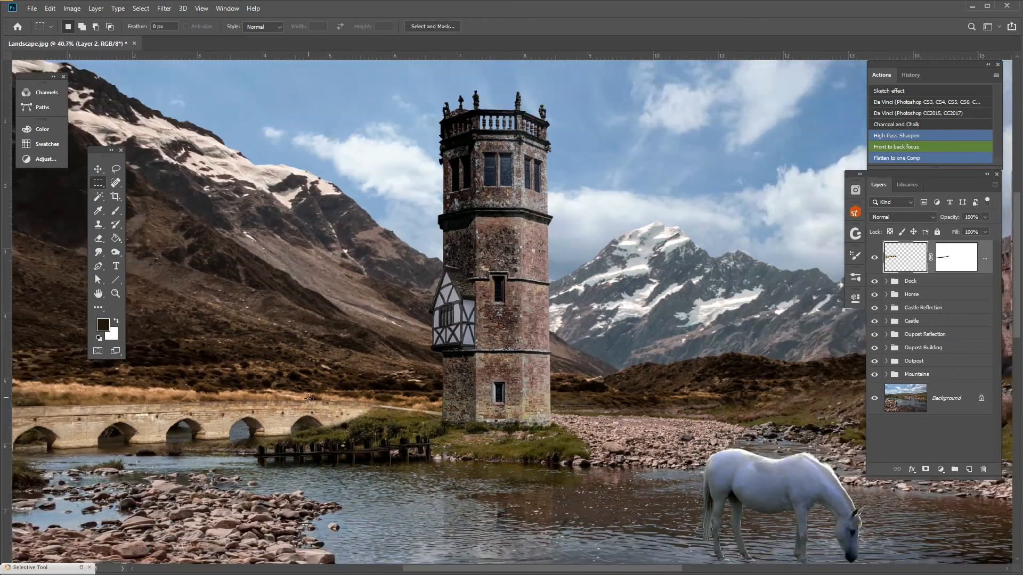
scroll(141, 440, up, 5)
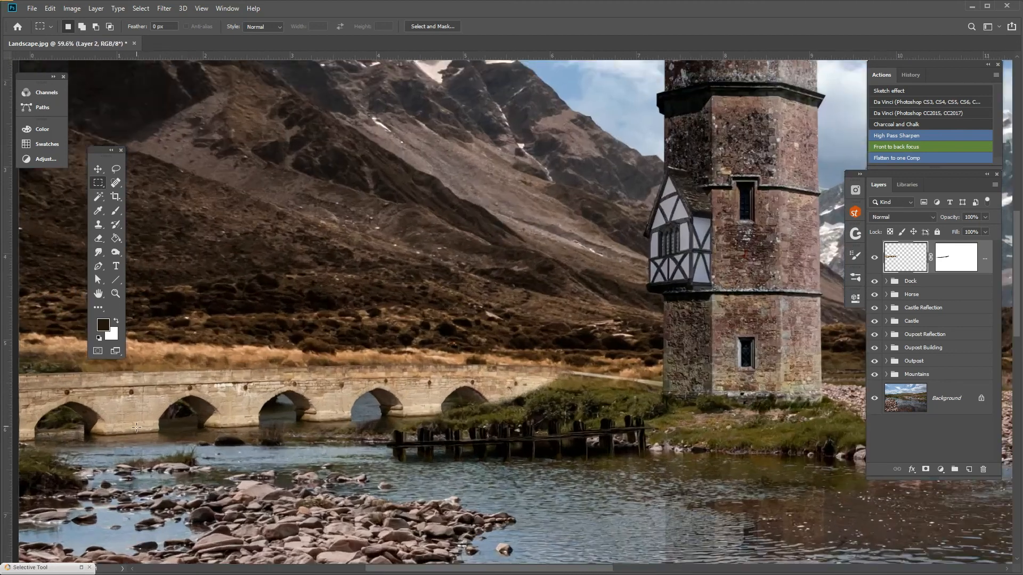
scroll(136, 425, up, 1)
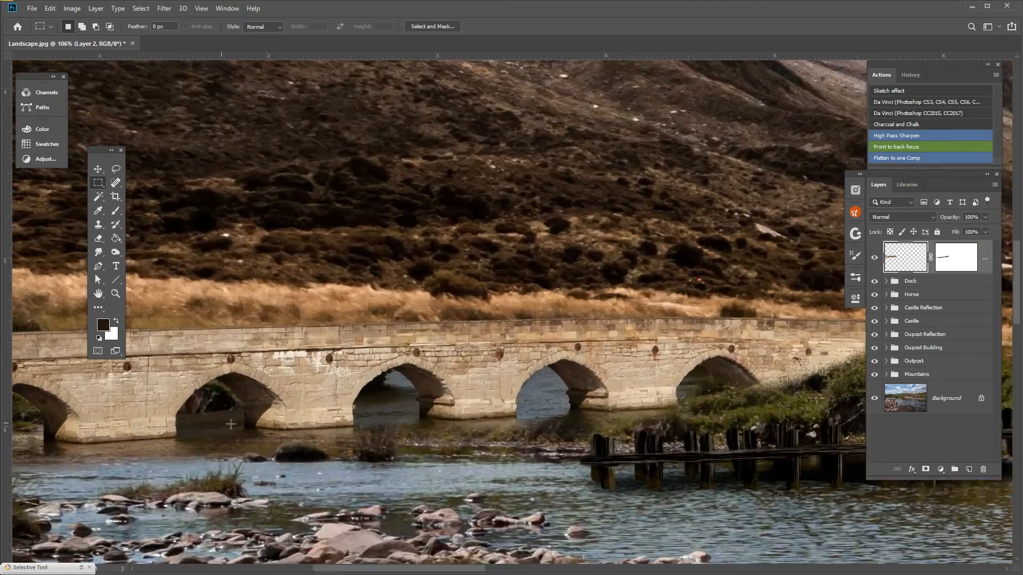
drag(234, 425, 260, 420)
scroll(264, 415, down, 5)
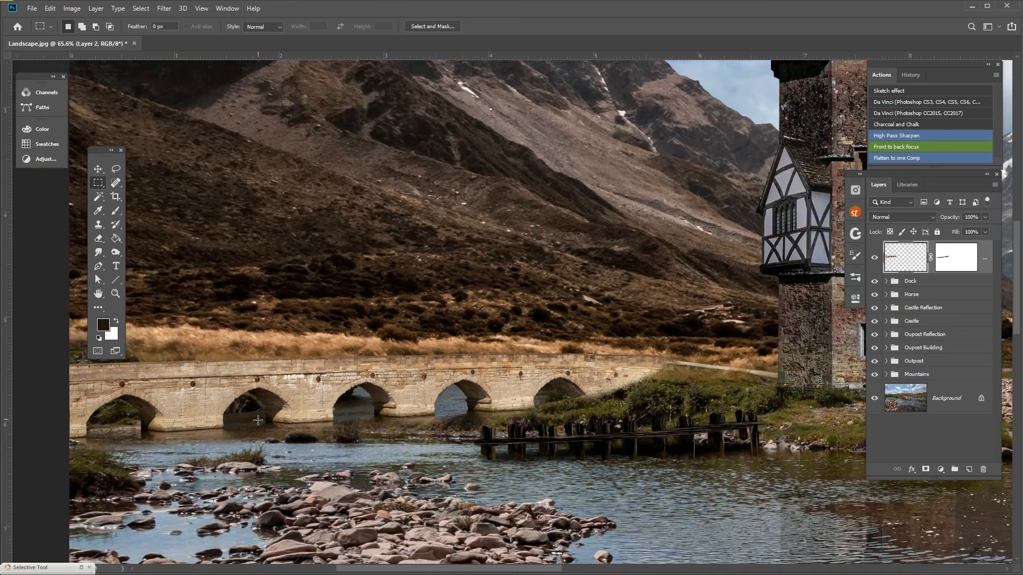
scroll(267, 407, down, 4)
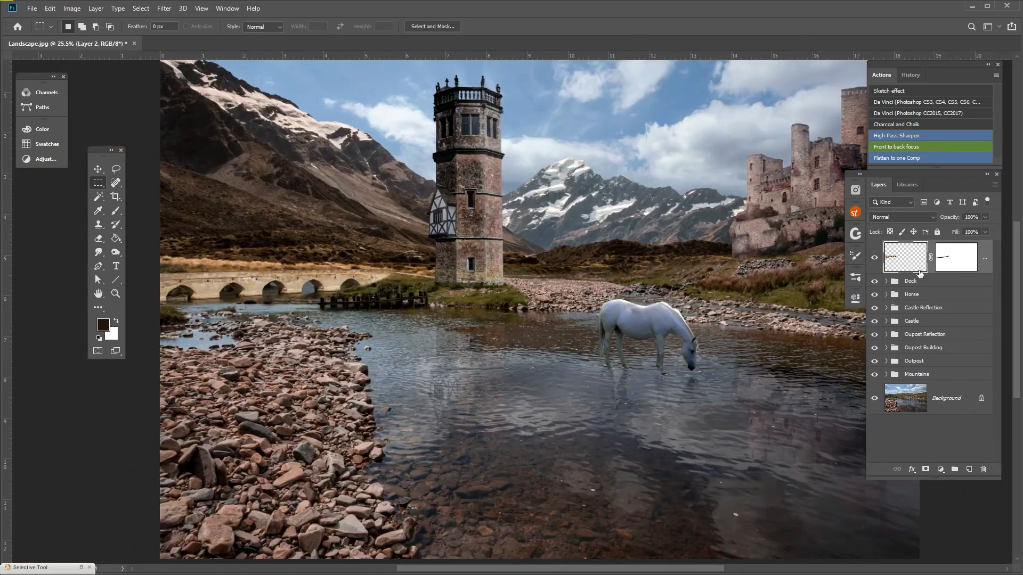
Step: Add a Hue/Saturation adjustment clipped to the bridge layer, with Hue -11, Saturation -22 and slightly reduced lightness
click(941, 470)
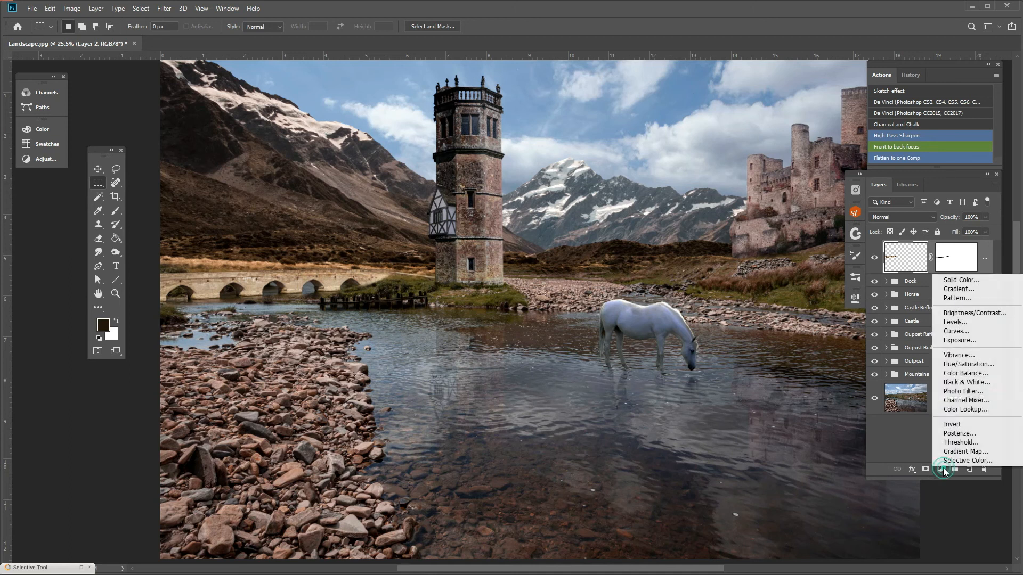
click(977, 366)
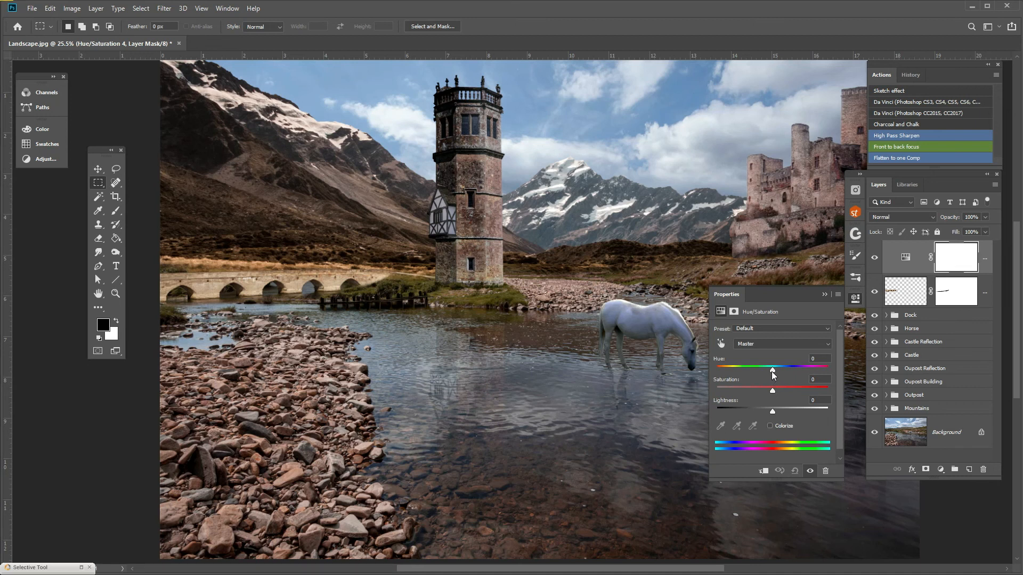
click(763, 471)
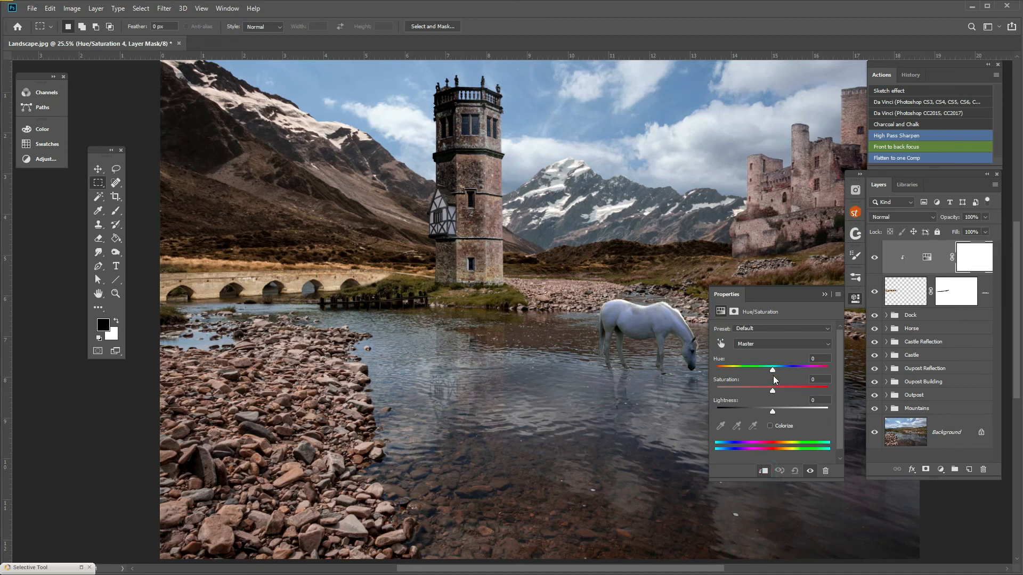
drag(773, 372, 767, 372)
drag(772, 391, 762, 391)
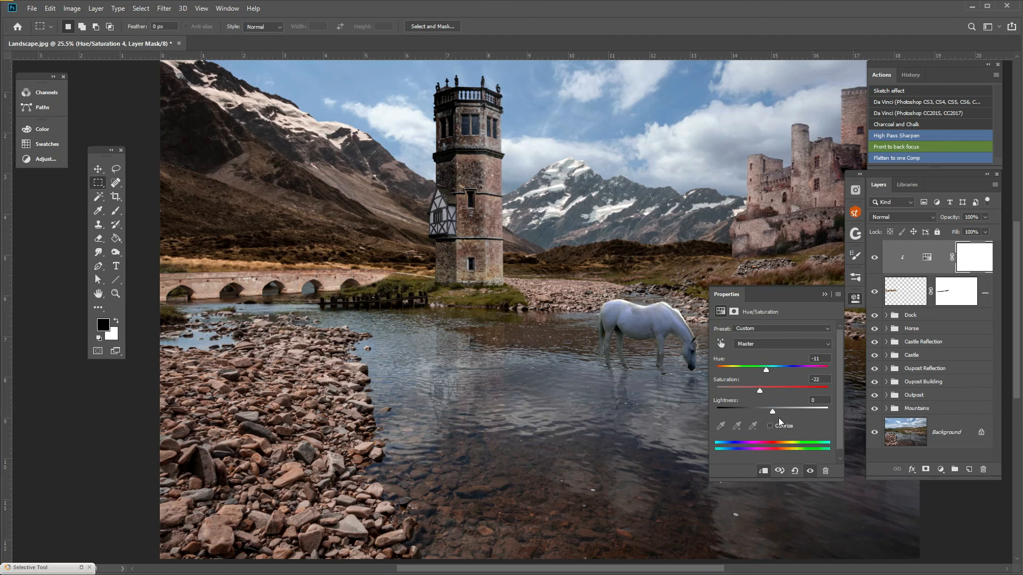
mouse_move(772, 412)
mouse_down()
mouse_move(757, 410)
mouse_move(767, 410)
mouse_up()
click(823, 296)
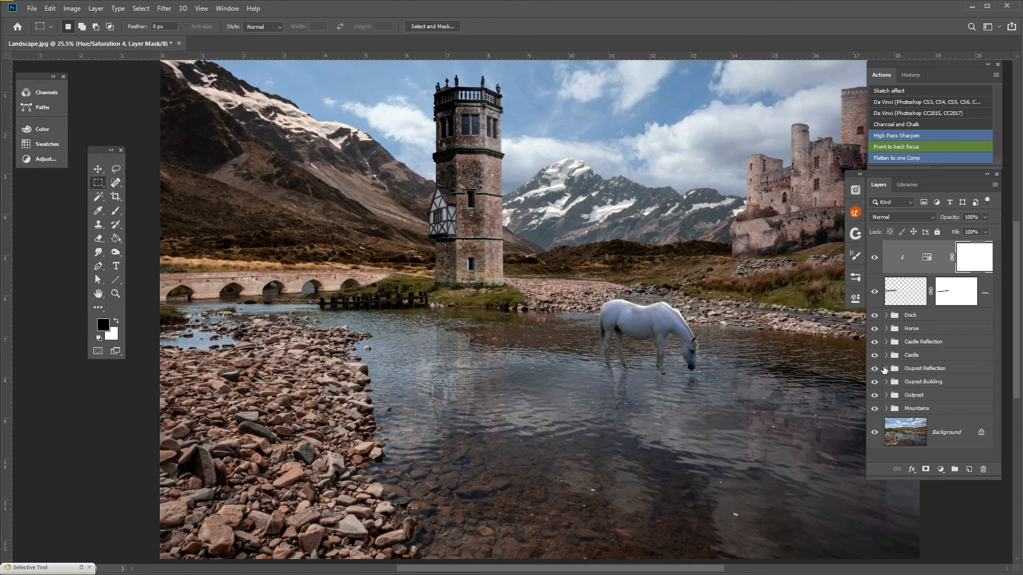
Step: Add a Levels adjustment clipped to the bridge and darken its midtones to 0.52
click(943, 468)
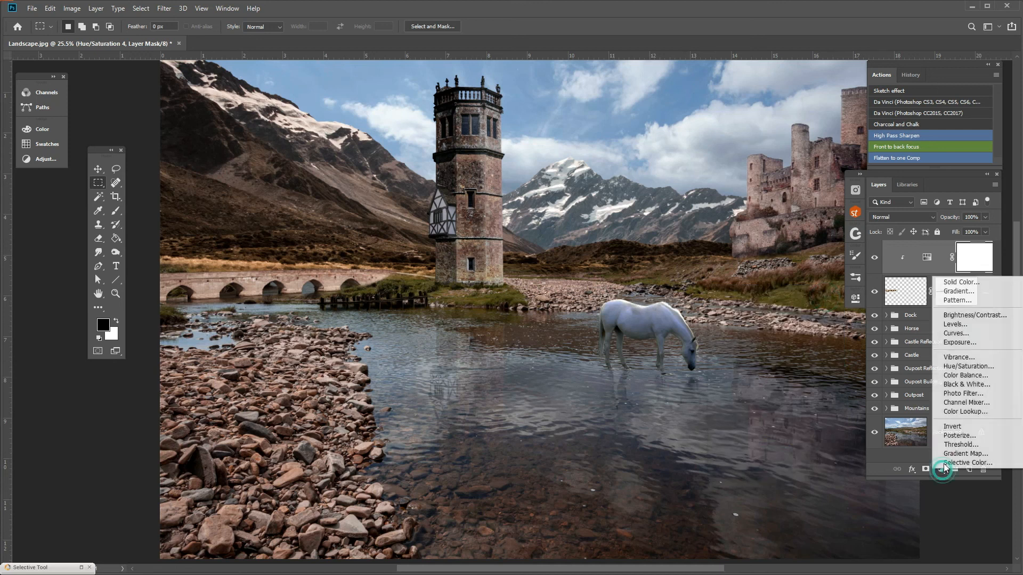
click(974, 328)
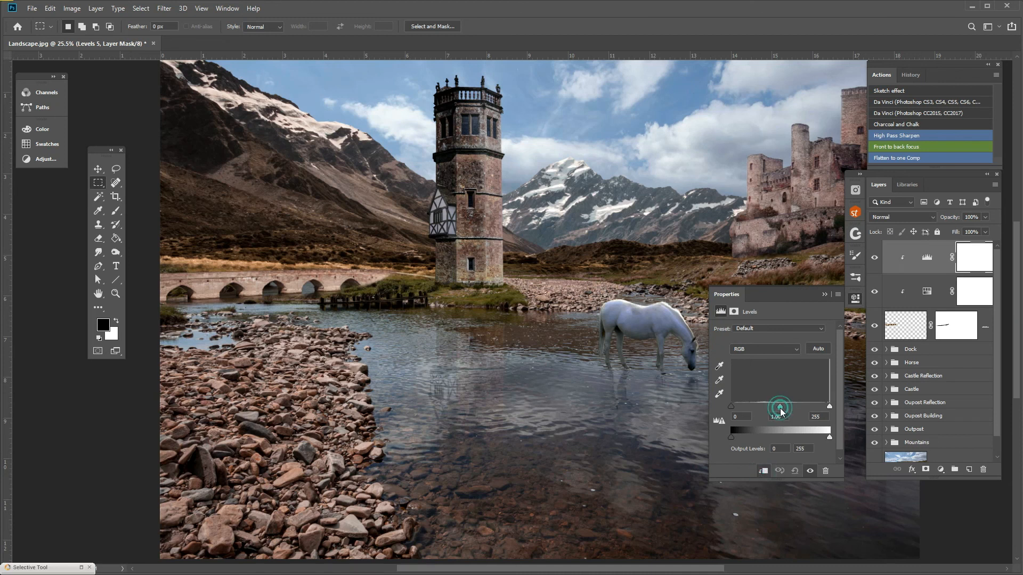
drag(781, 407, 786, 408)
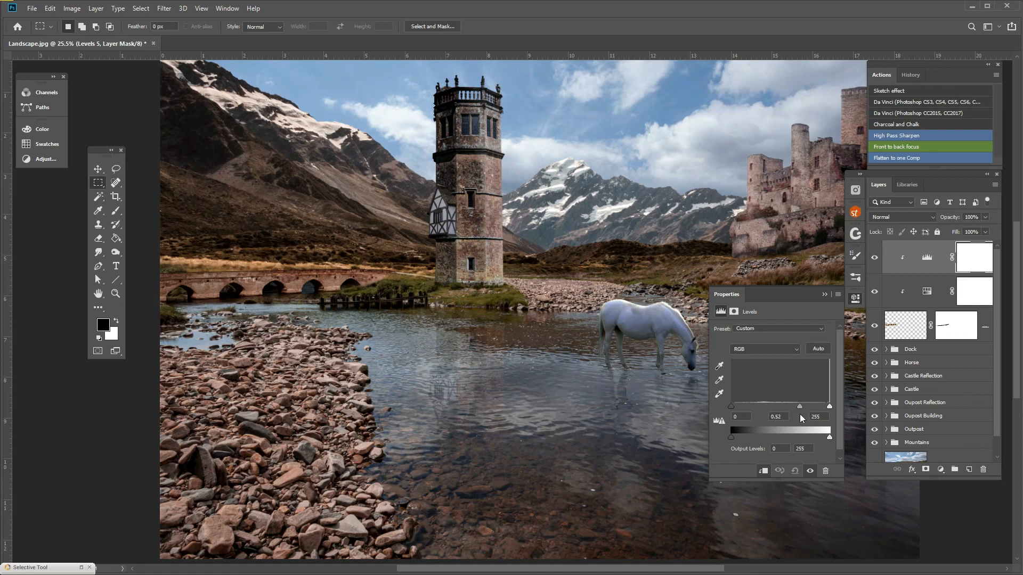
click(824, 295)
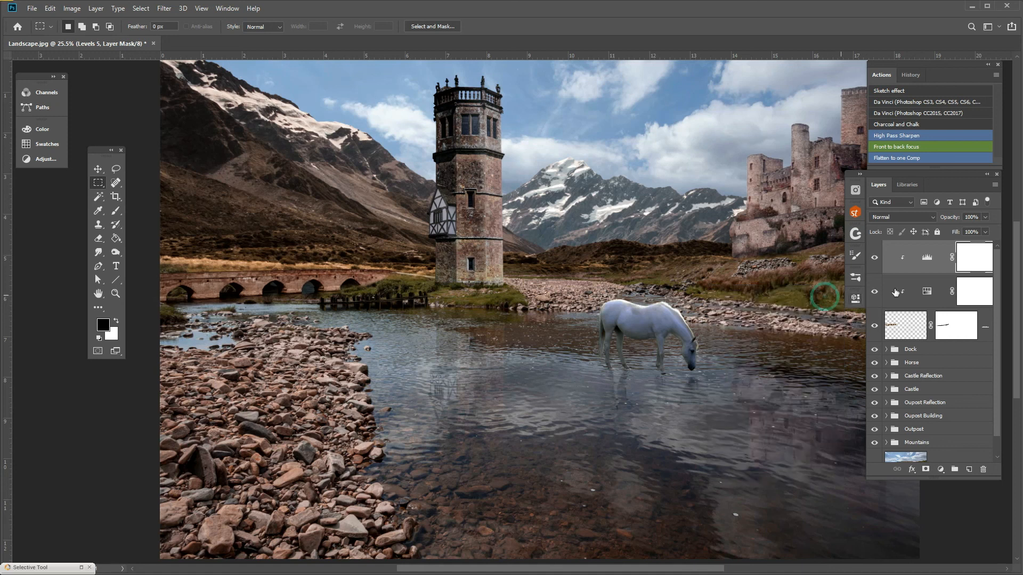
Step: Mask the bridge's Levels darkening with a diagonal linear black-to-white gradient so it fades out toward the tower end of the bridge
click(117, 239)
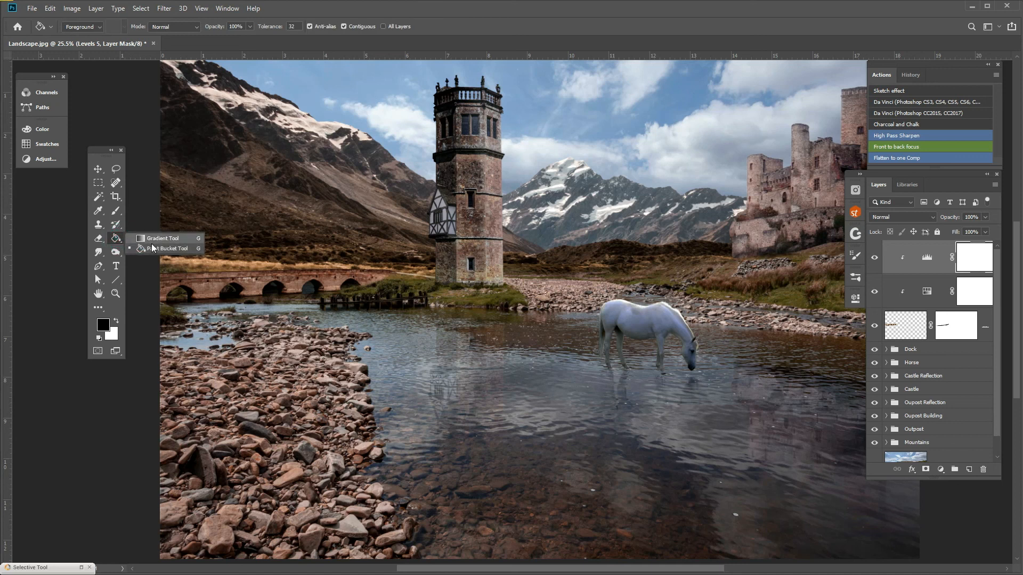
click(160, 239)
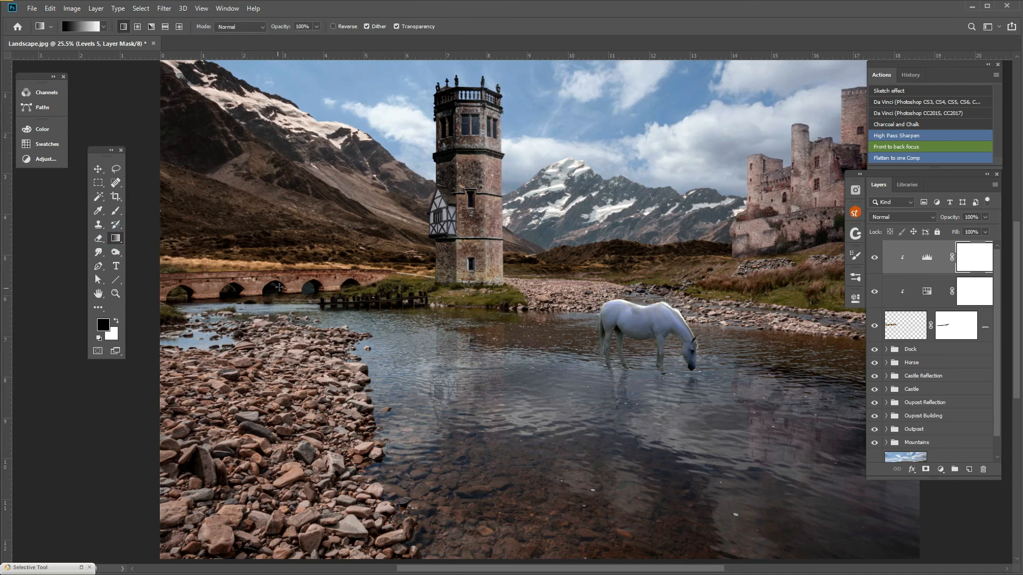
drag(379, 250, 292, 295)
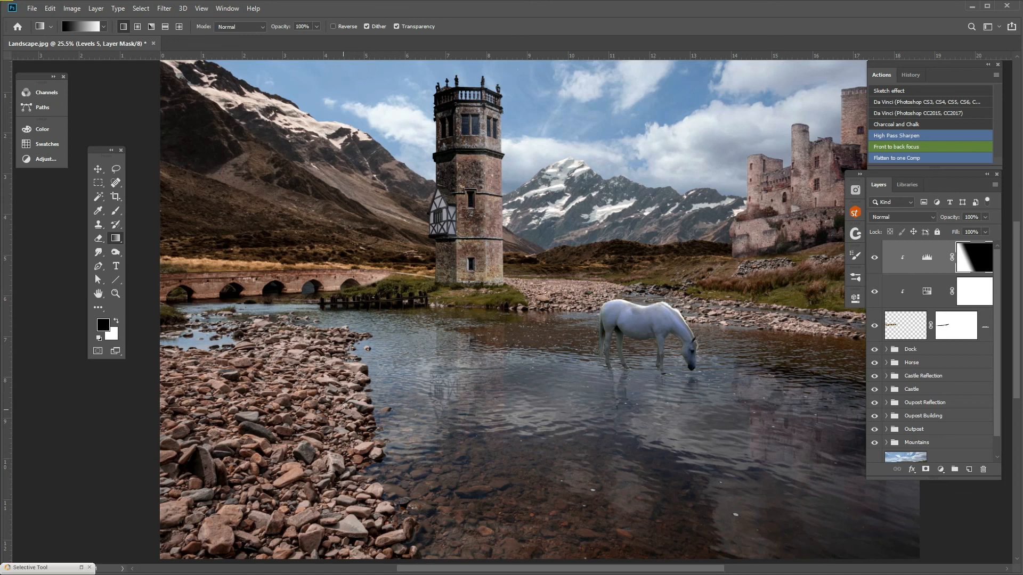
drag(393, 228, 317, 260)
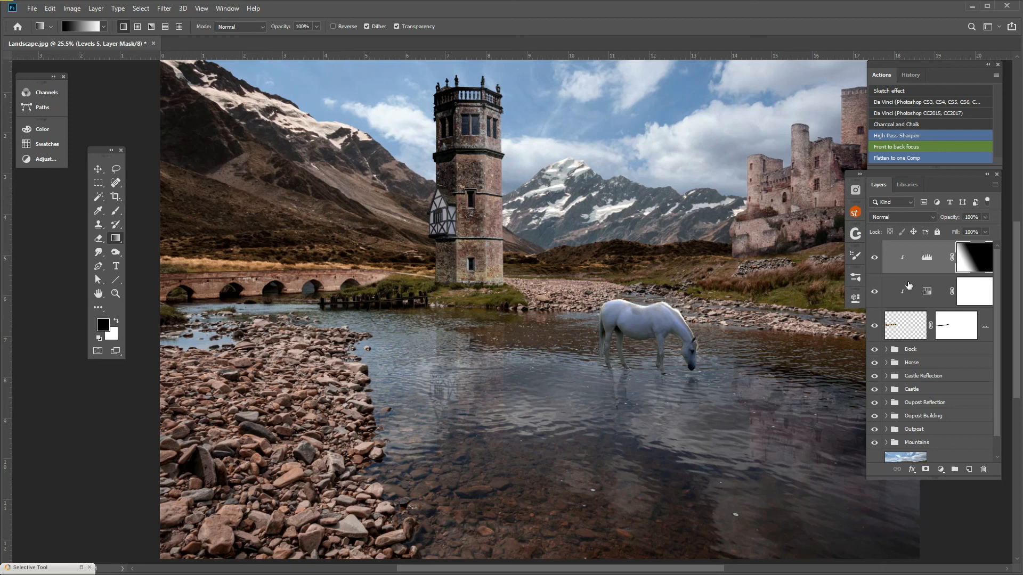
Step: Examine how the bridge's graduated shading blends with the tower, water and hills across the whole composite
scroll(342, 371, down, 5)
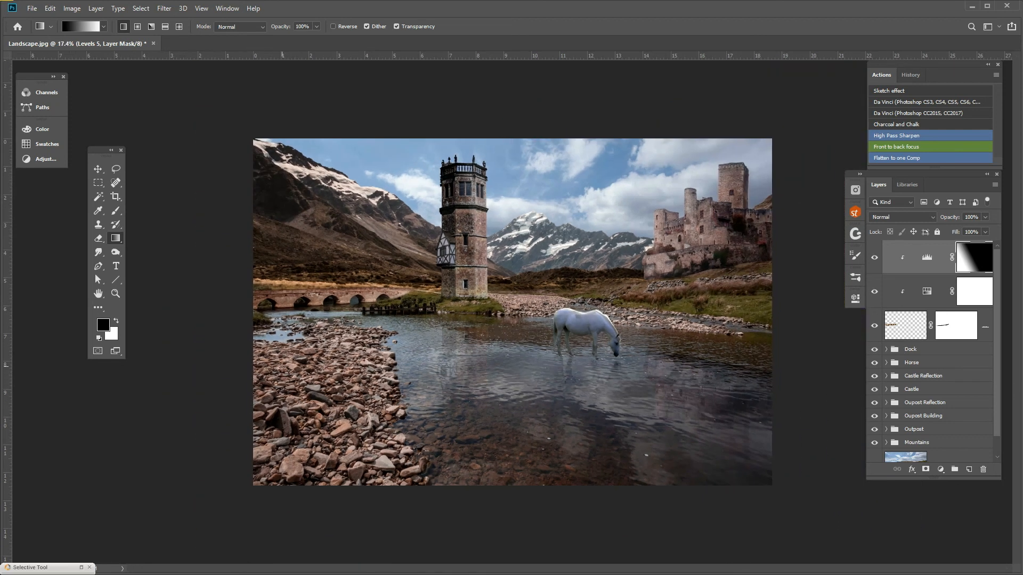
scroll(523, 331, up, 4)
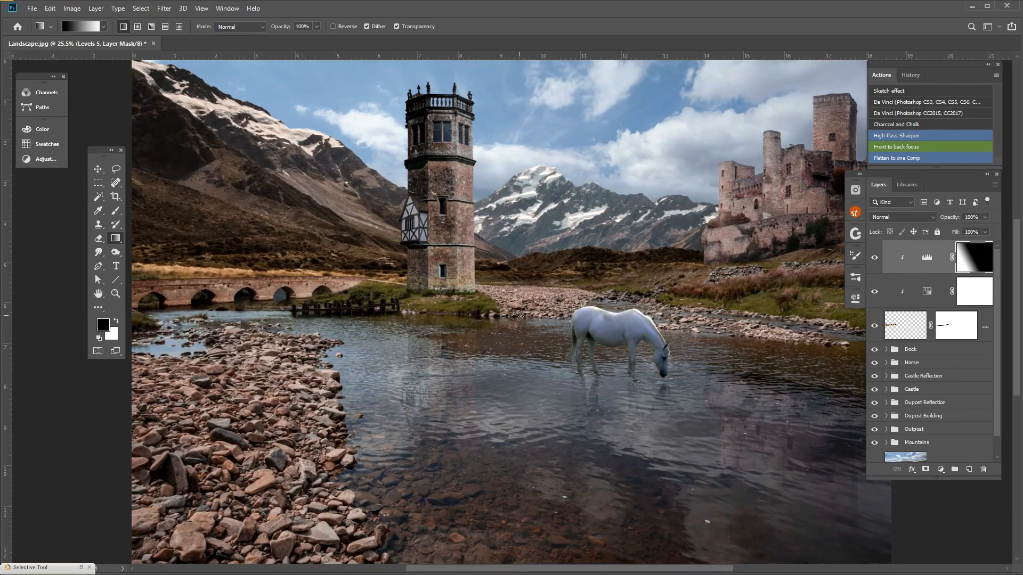
scroll(520, 316, down, 1)
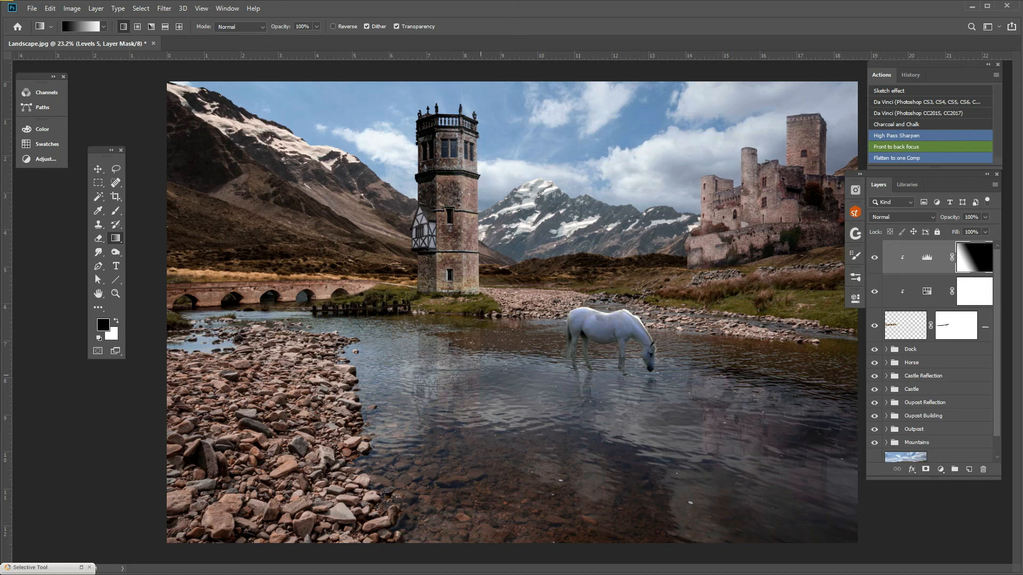
scroll(329, 323, up, 1)
scroll(321, 325, down, 1)
scroll(321, 325, down, 1)
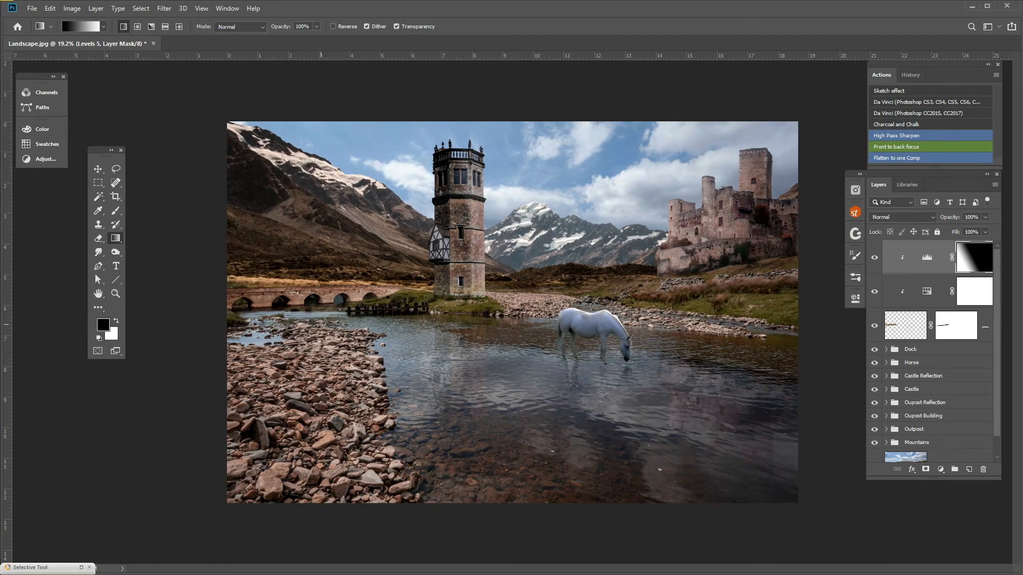